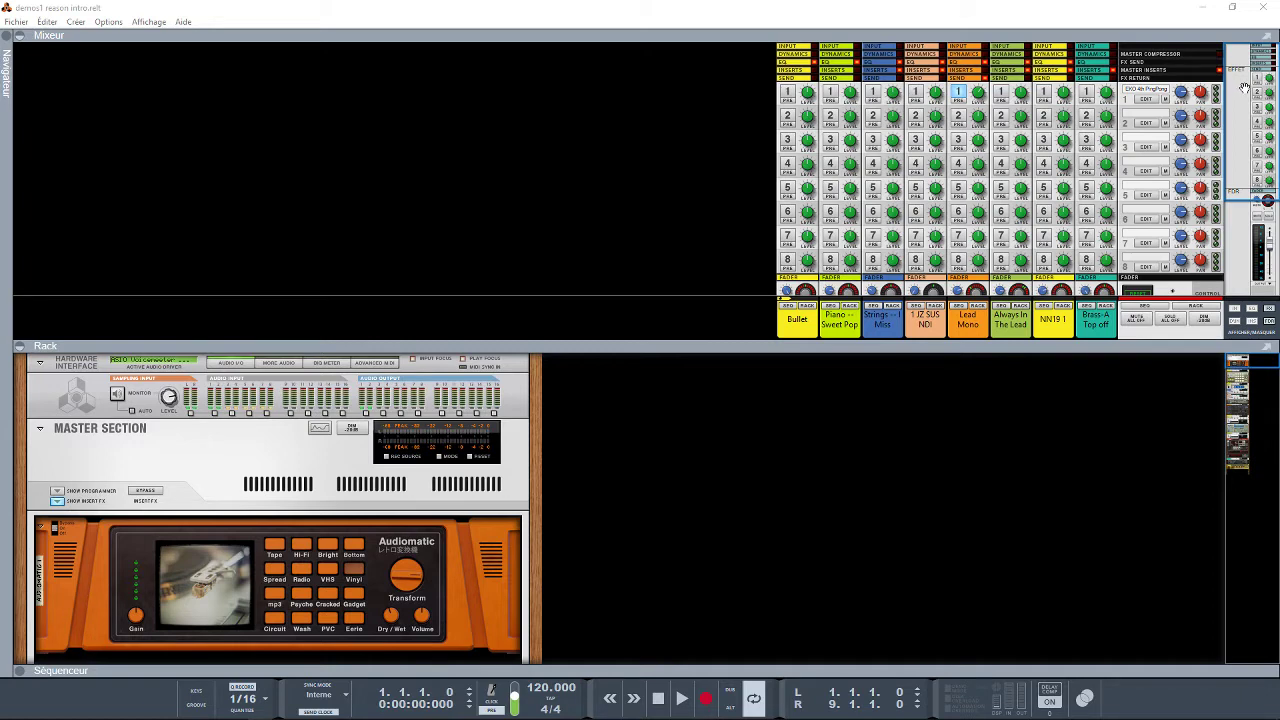
- Show the browser beside the mixer and rack, and make it slightly narrower
left_click(7, 40)
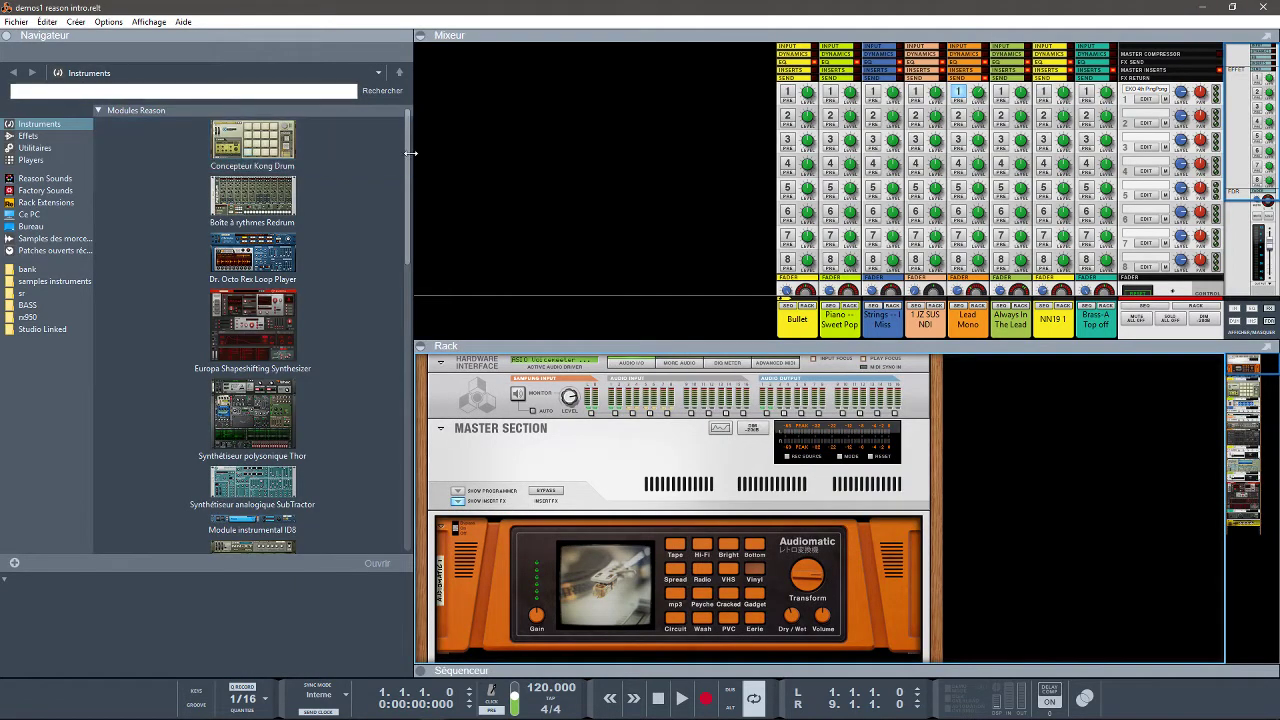
mouse_move(408, 160)
left_mouse_down()
mouse_move(446, 310)
mouse_move(428, 145)
left_mouse_up()
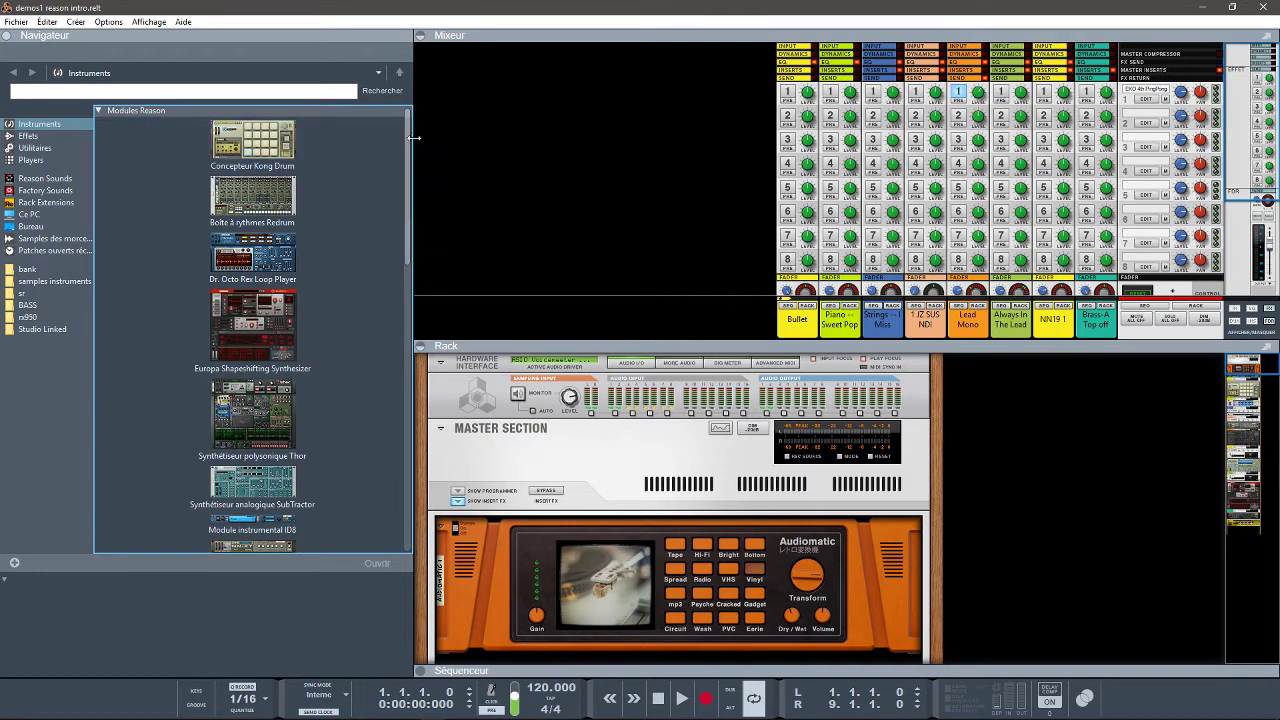
left_click_drag(414, 138, 400, 137)
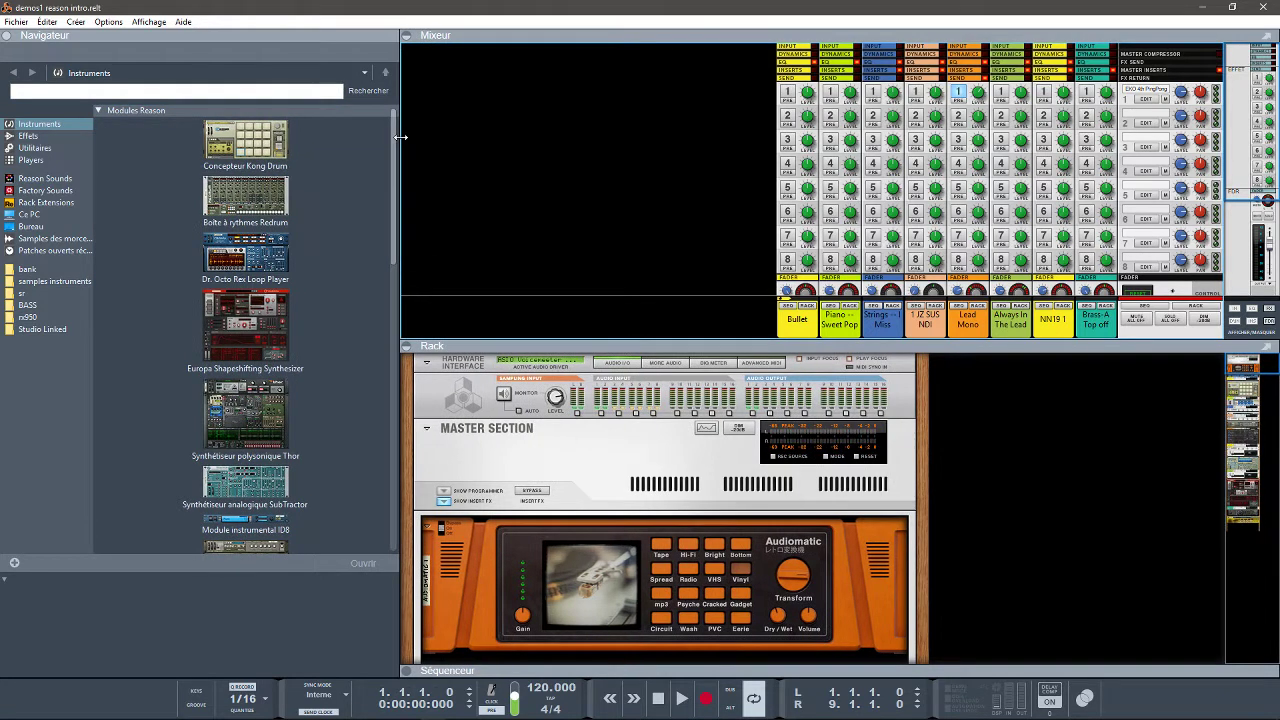
- Examine the Reason instrument modules in the browser, from Kong Drum to the external MIDI instrument
left_click(283, 133)
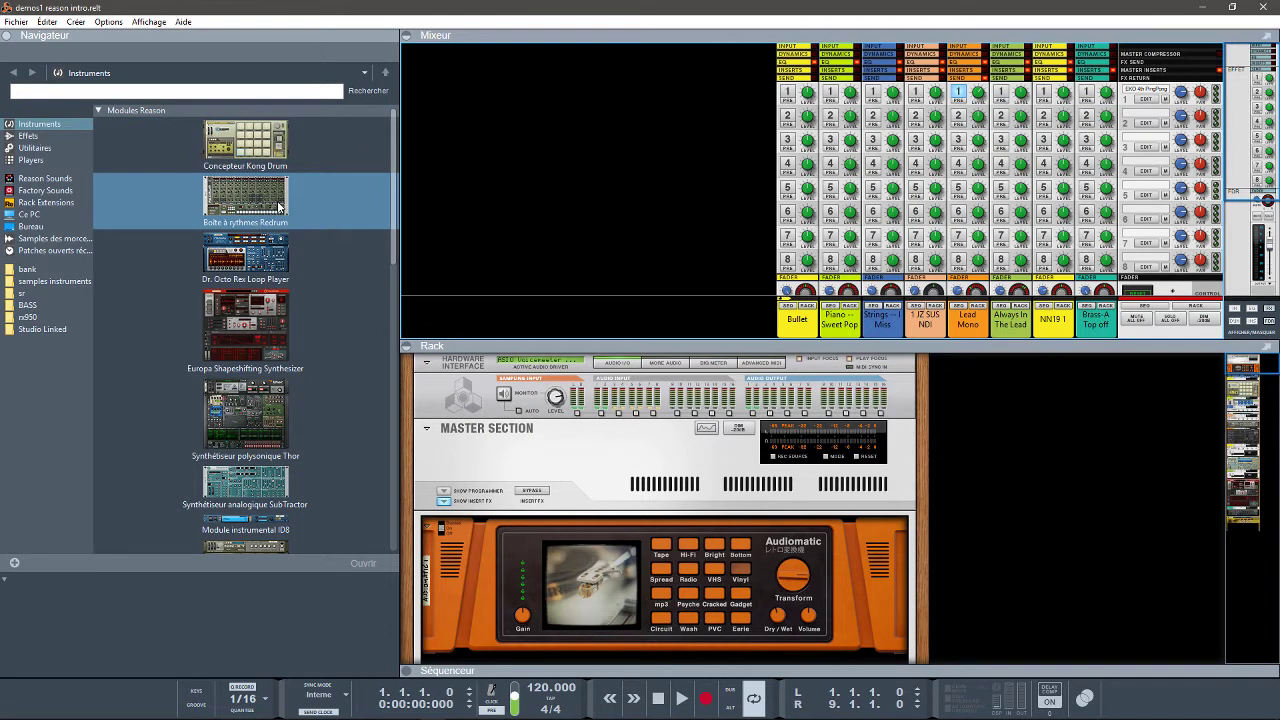
left_click(270, 267)
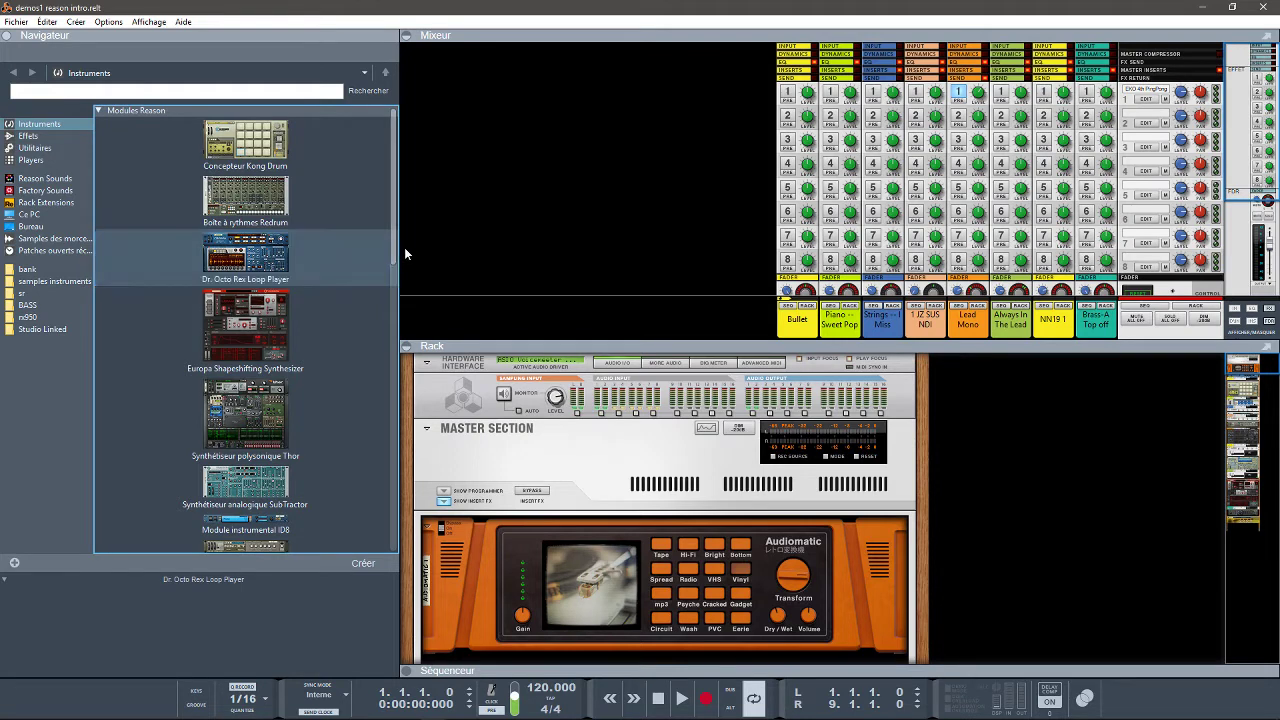
left_click_drag(394, 251, 396, 285)
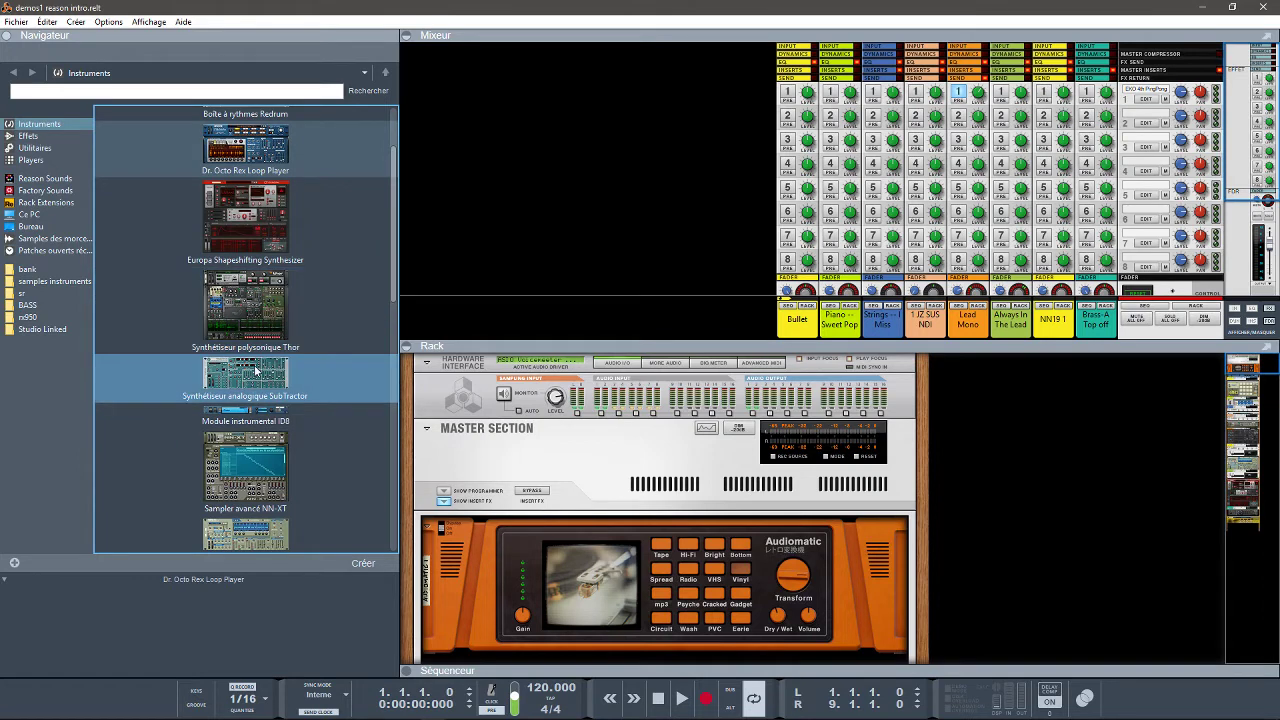
left_click_drag(390, 289, 393, 337)
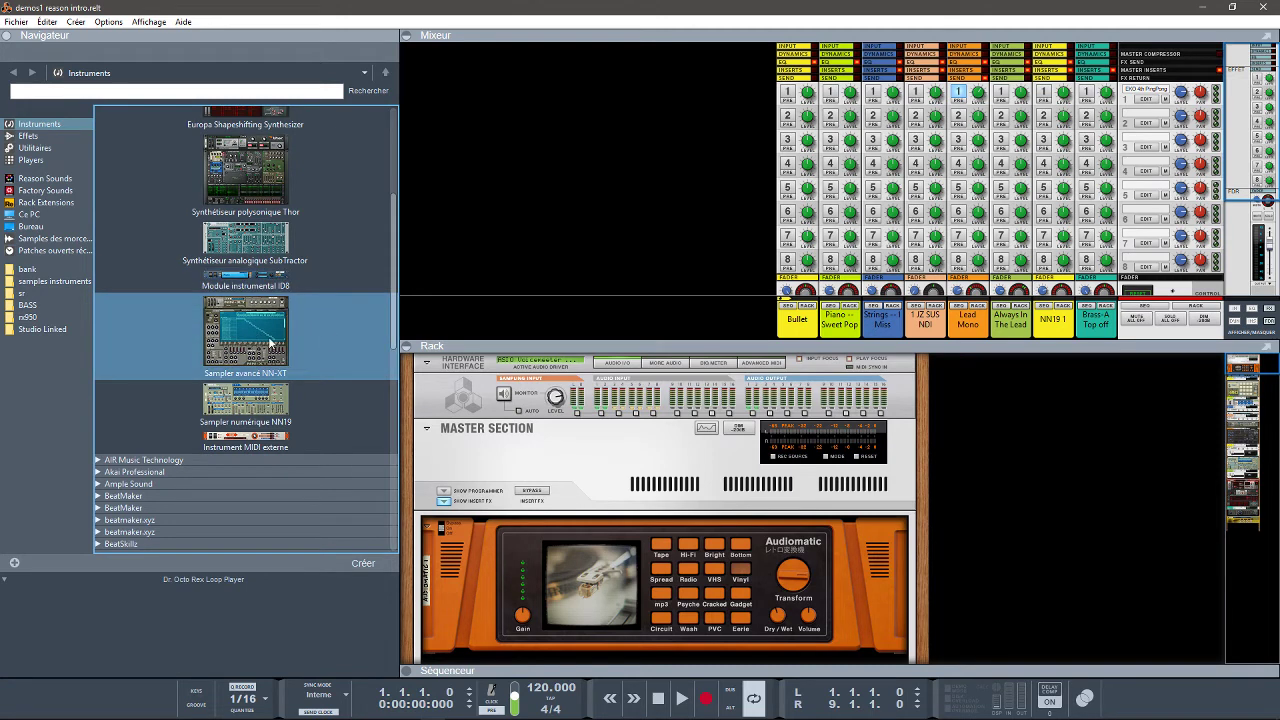
left_click_drag(395, 324, 397, 351)
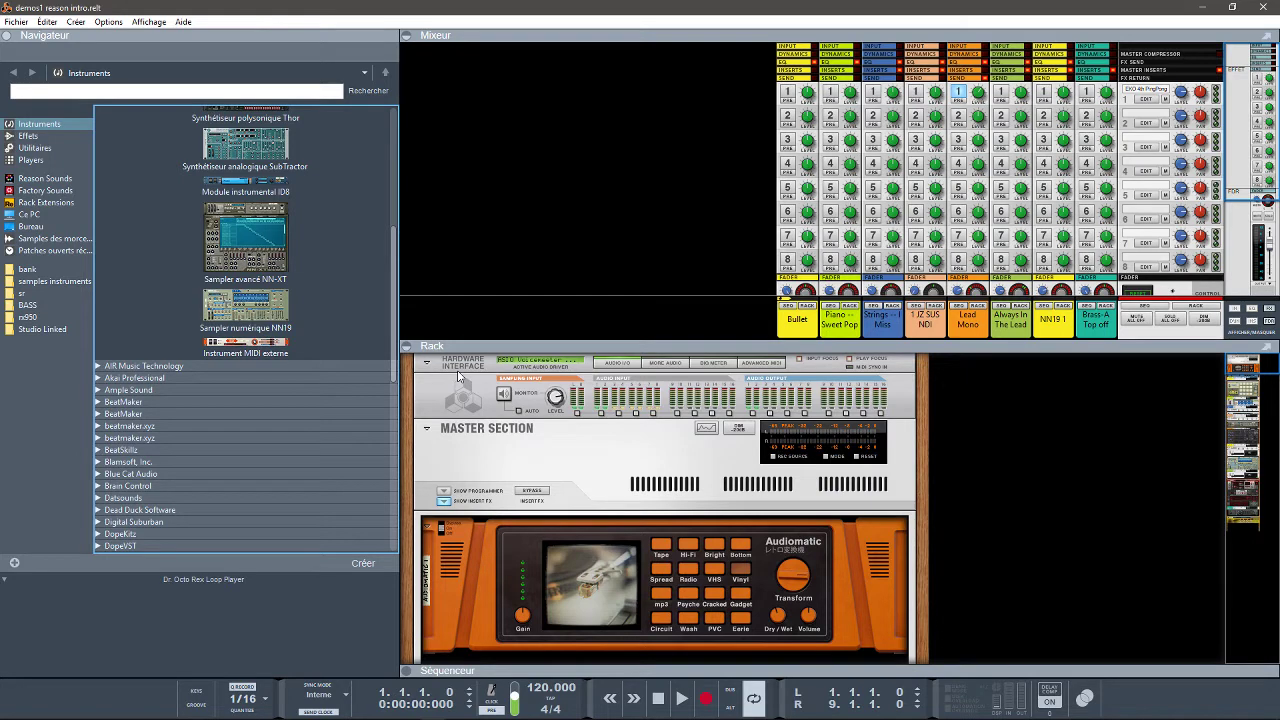
- List the effect modules, try the Tape preset on the Audiomatic in the master section, and set it back to Vinyl
left_click(28, 137)
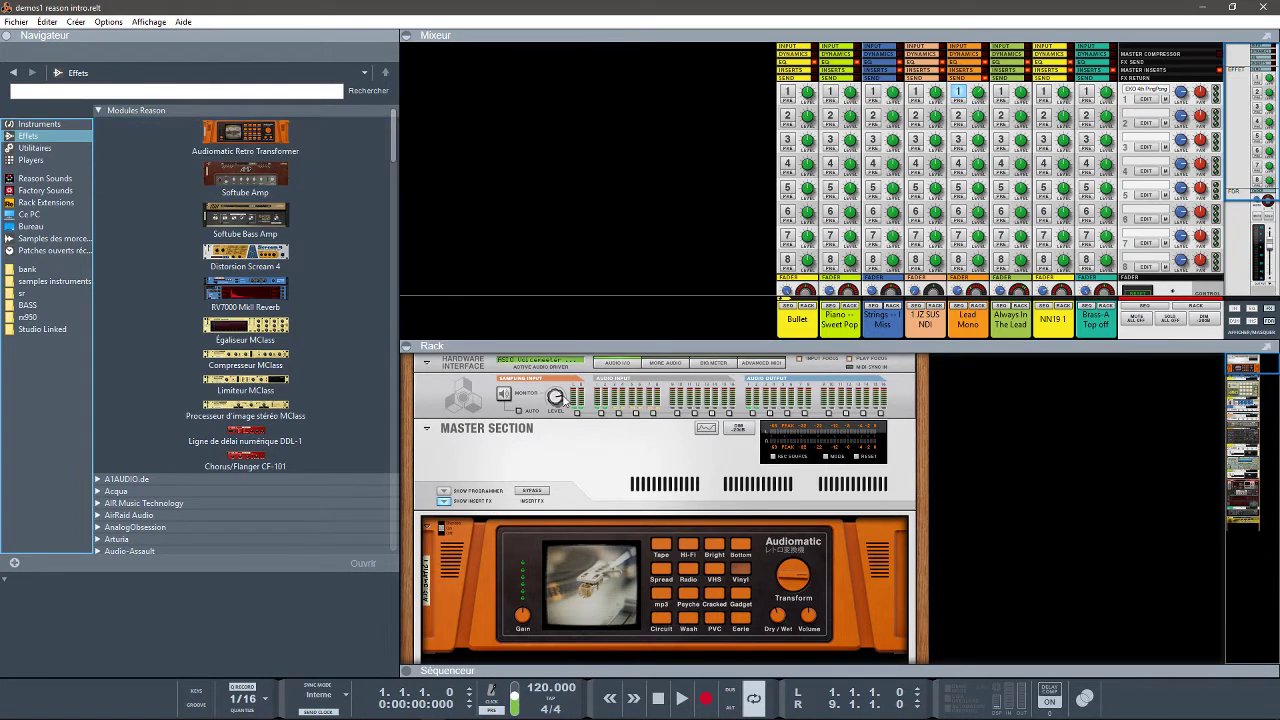
left_click(660, 549)
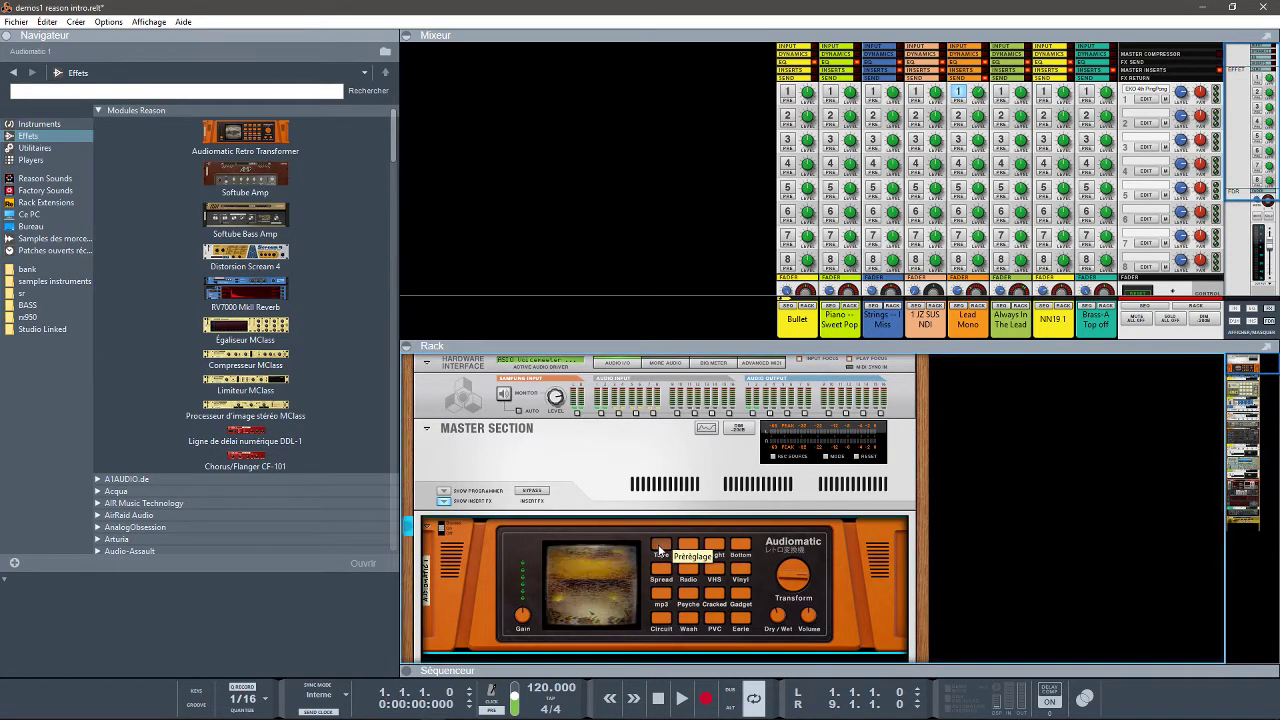
left_click(741, 576)
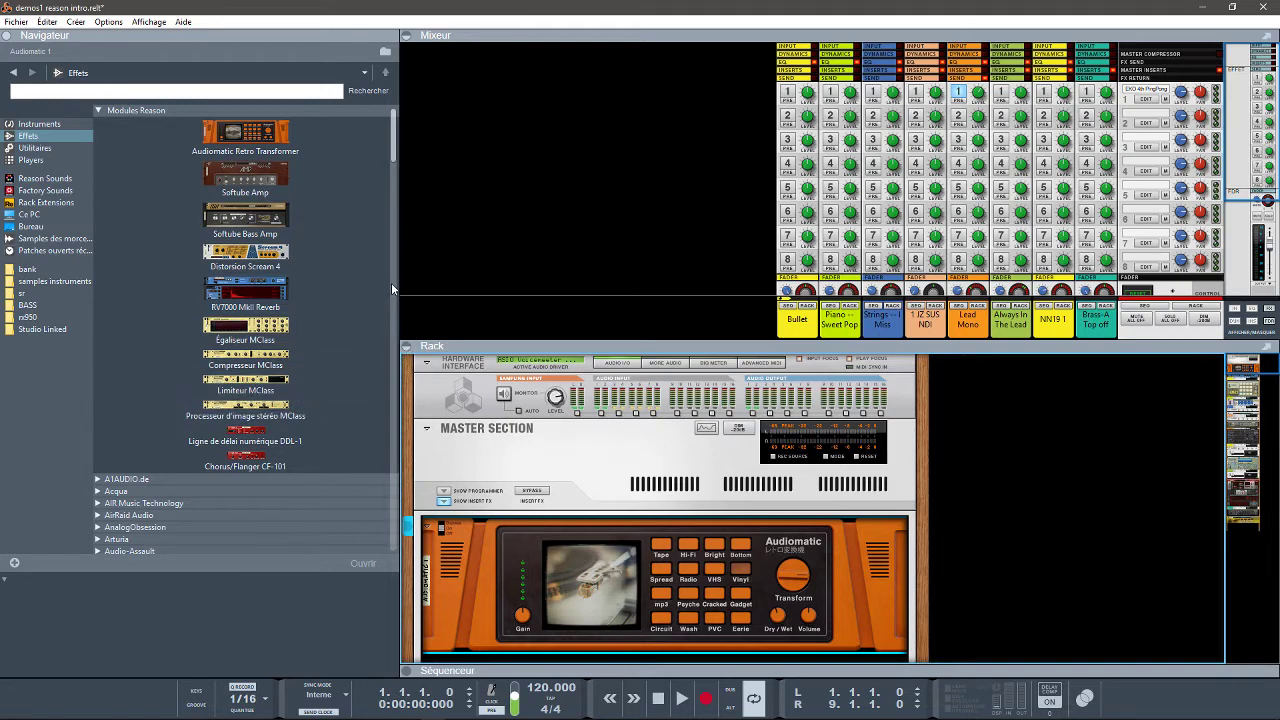
- Examine the remaining Reason effect modules down to the Chorus/Flanger CF-101
left_click_drag(391, 150, 400, 172)
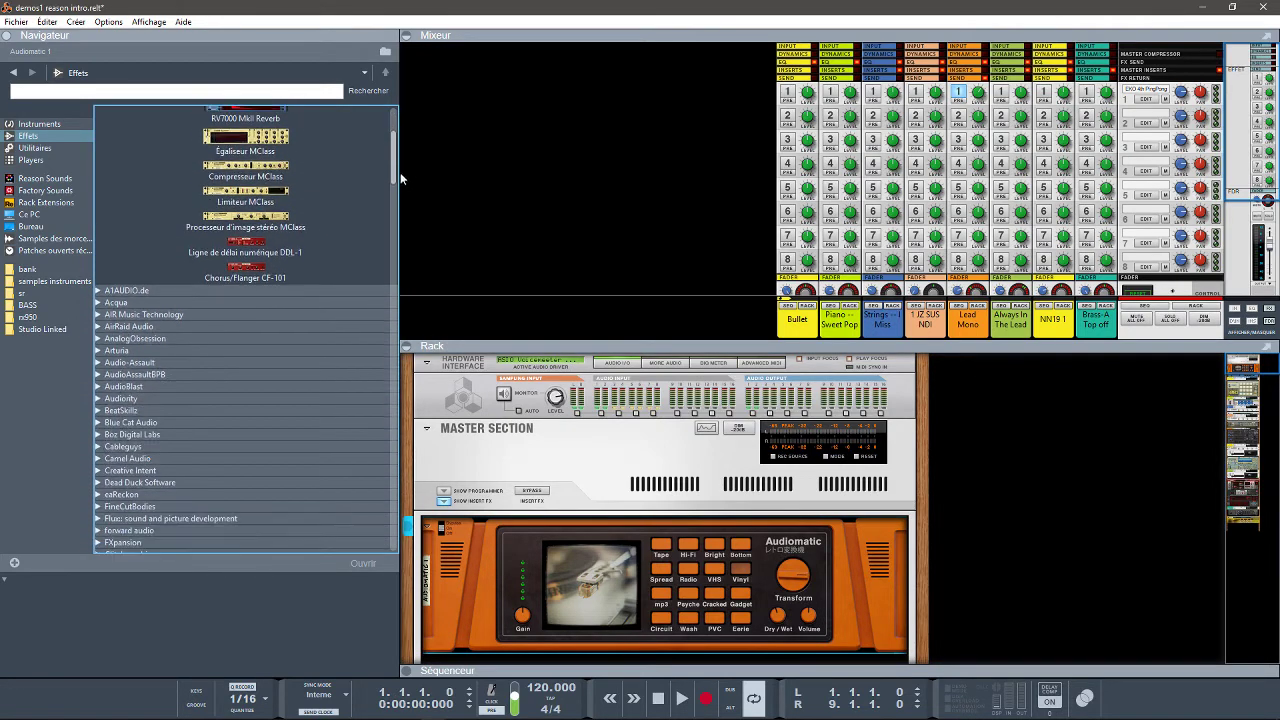
scroll(330, 190, "down", 1)
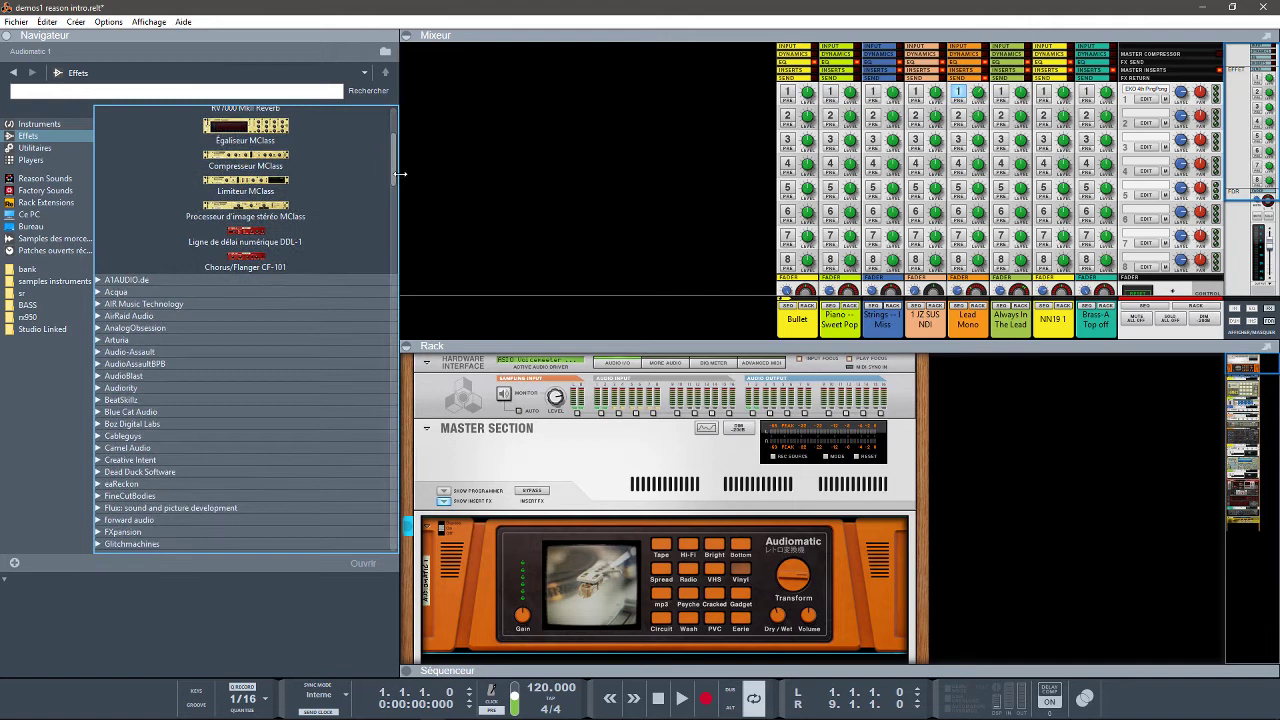
left_click(245, 262)
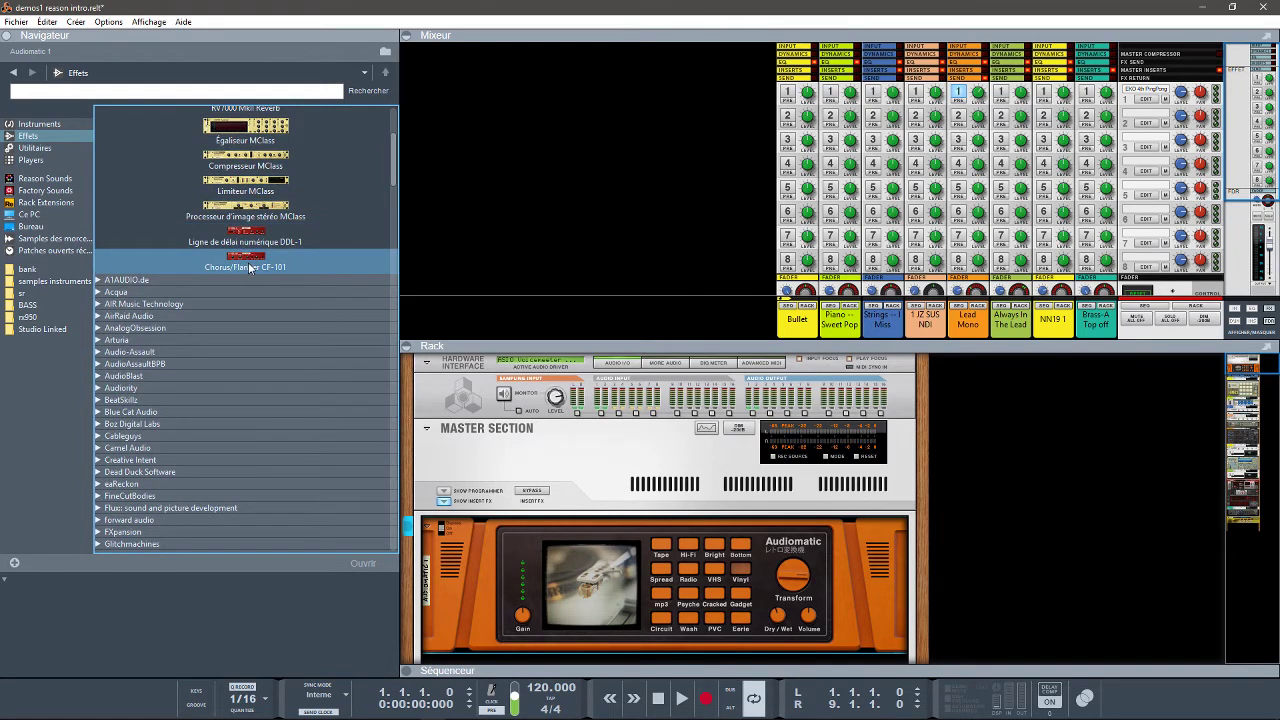
- Review the utility modules in the browser, revisiting the instrument and effect categories for comparison
left_click(24, 150)
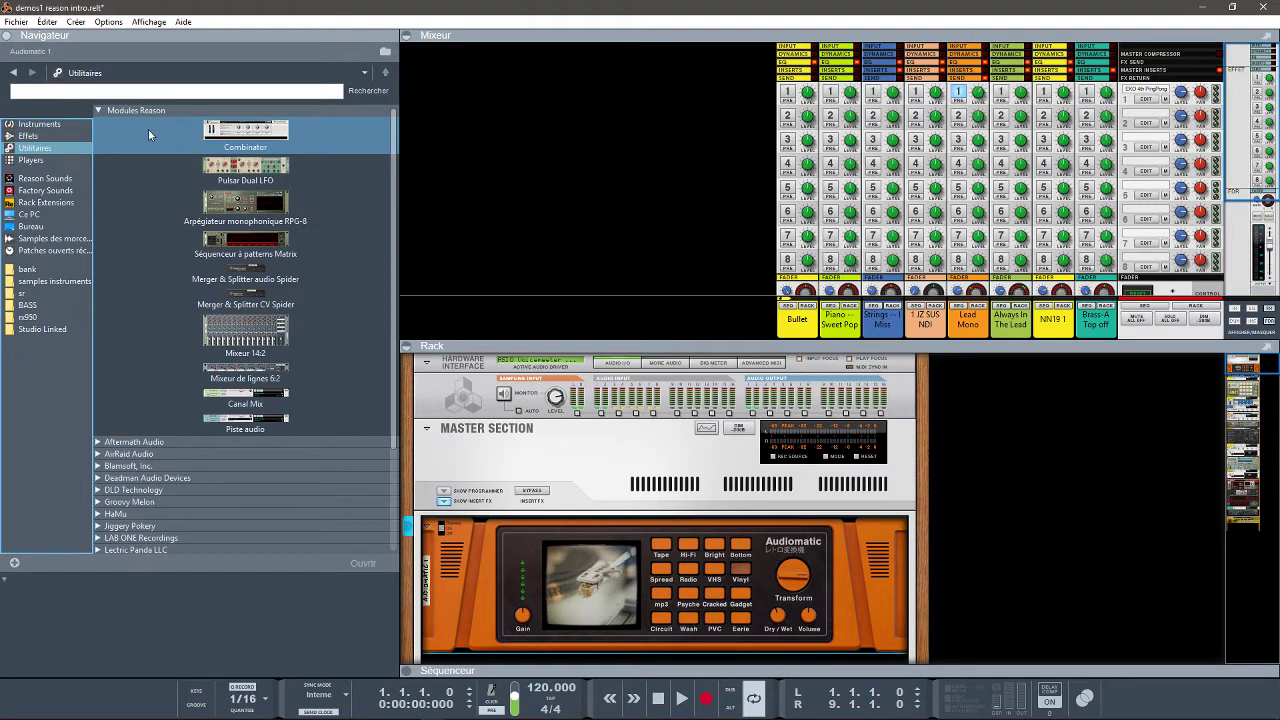
left_click(59, 126)
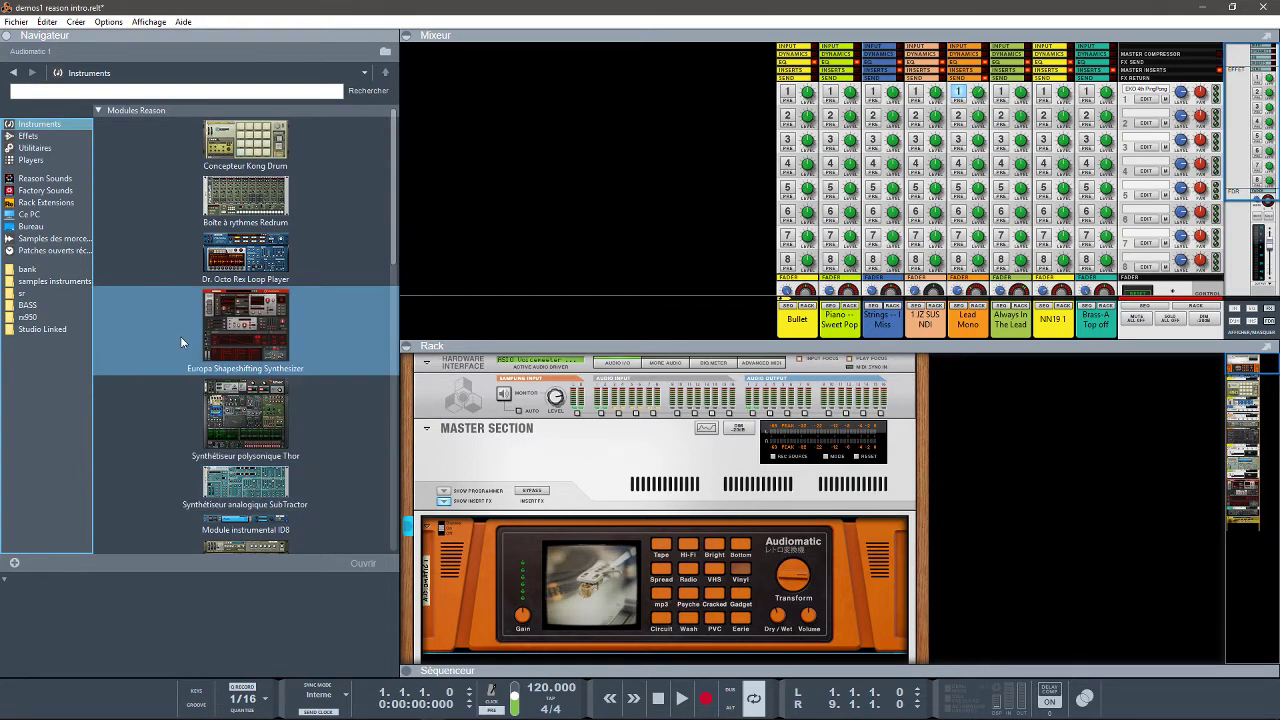
left_click(30, 136)
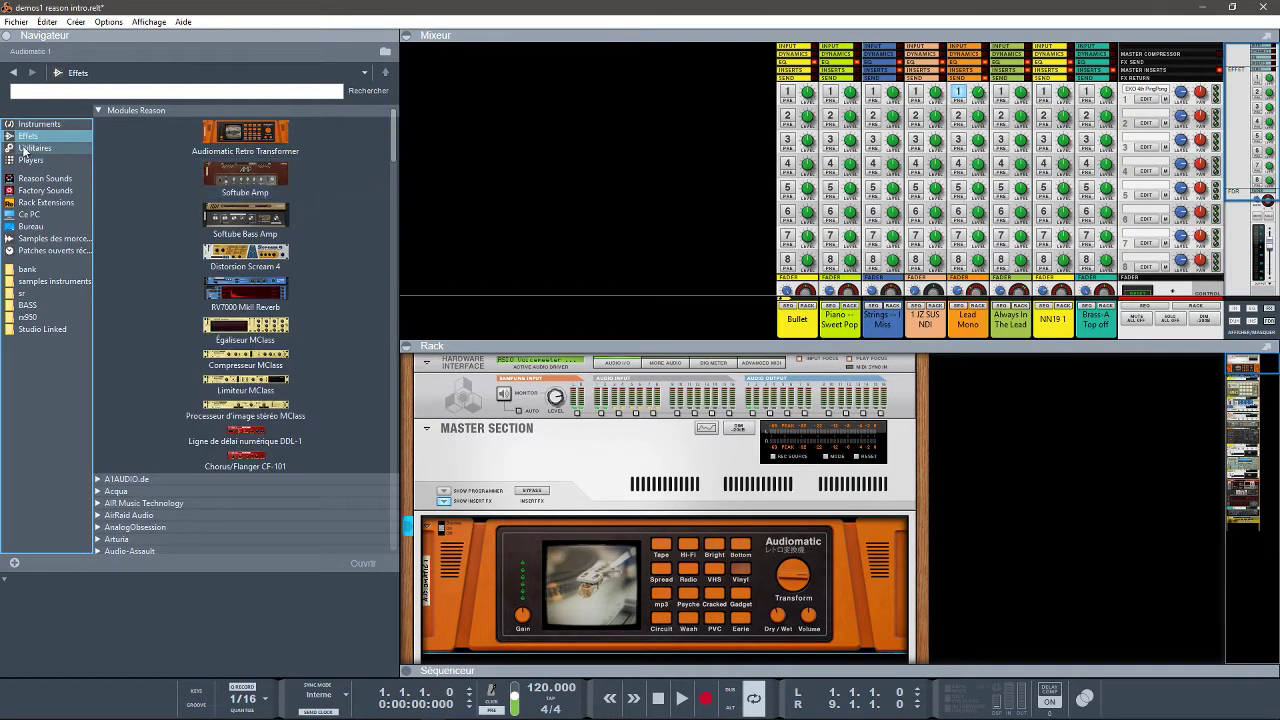
left_click(34, 148)
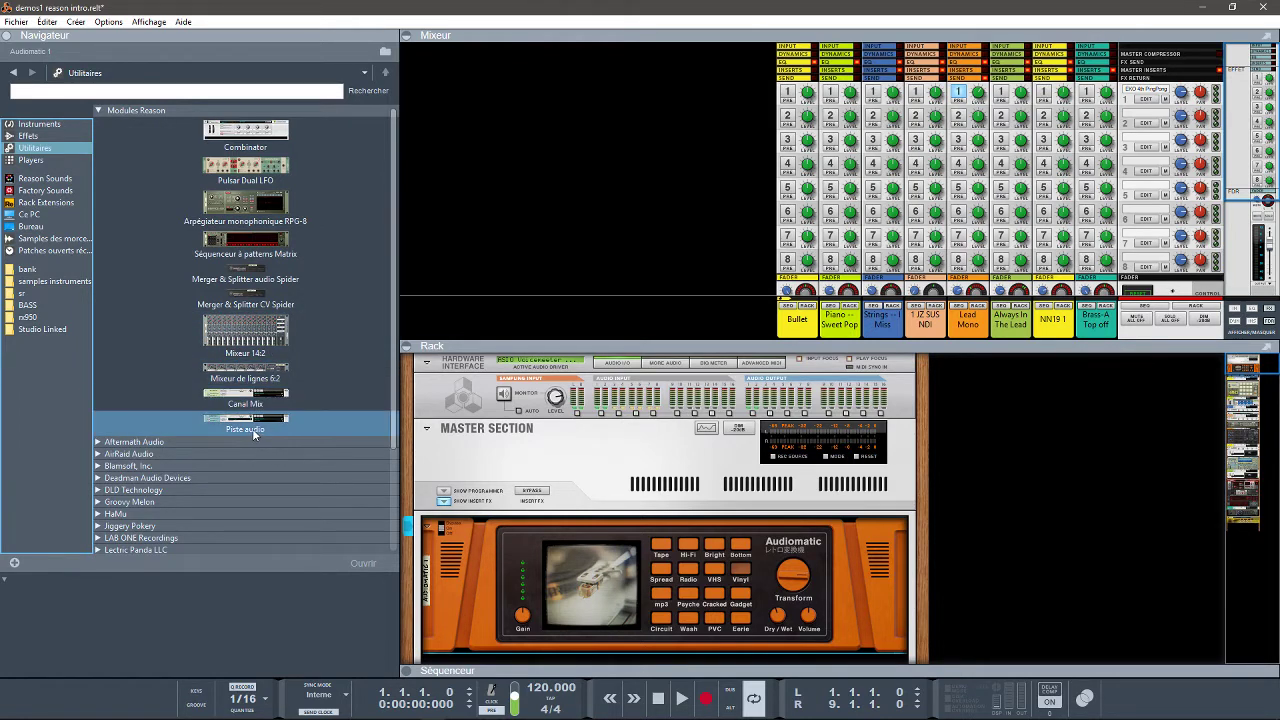
- Look through the Players modules and the folders of the Reason Sounds and Factory Sounds banks
left_click(26, 164)
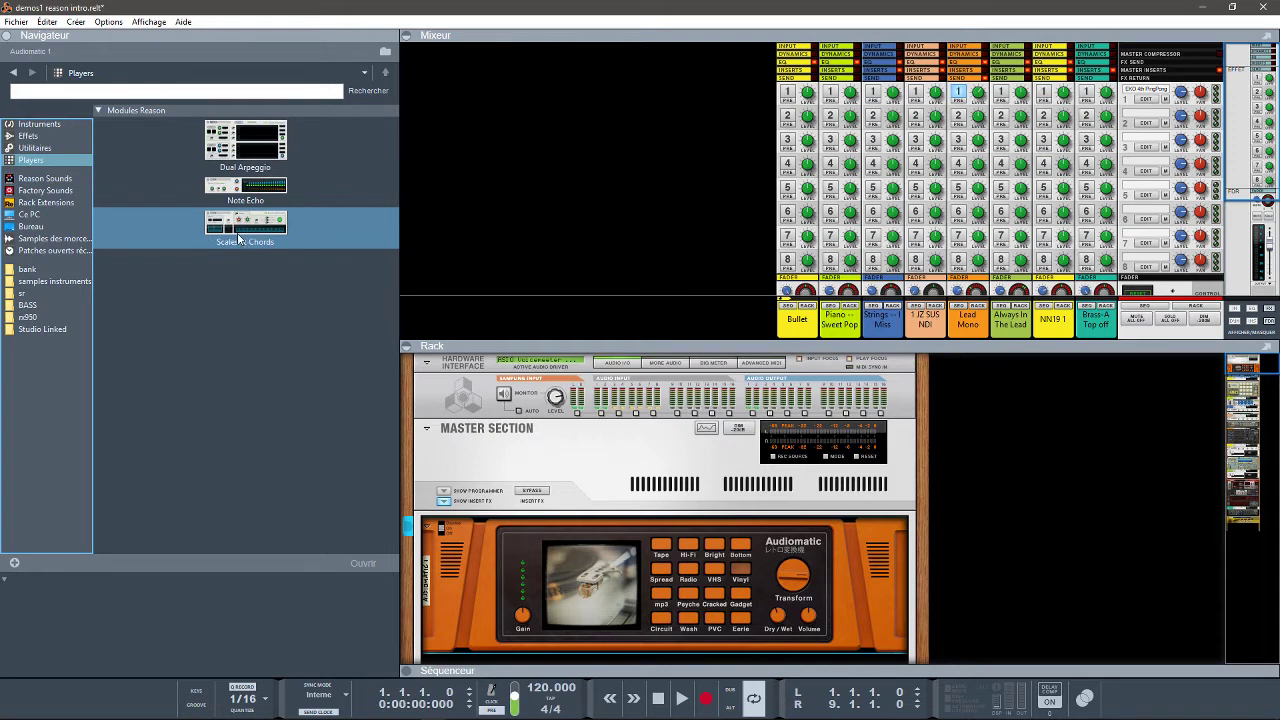
left_click(40, 178)
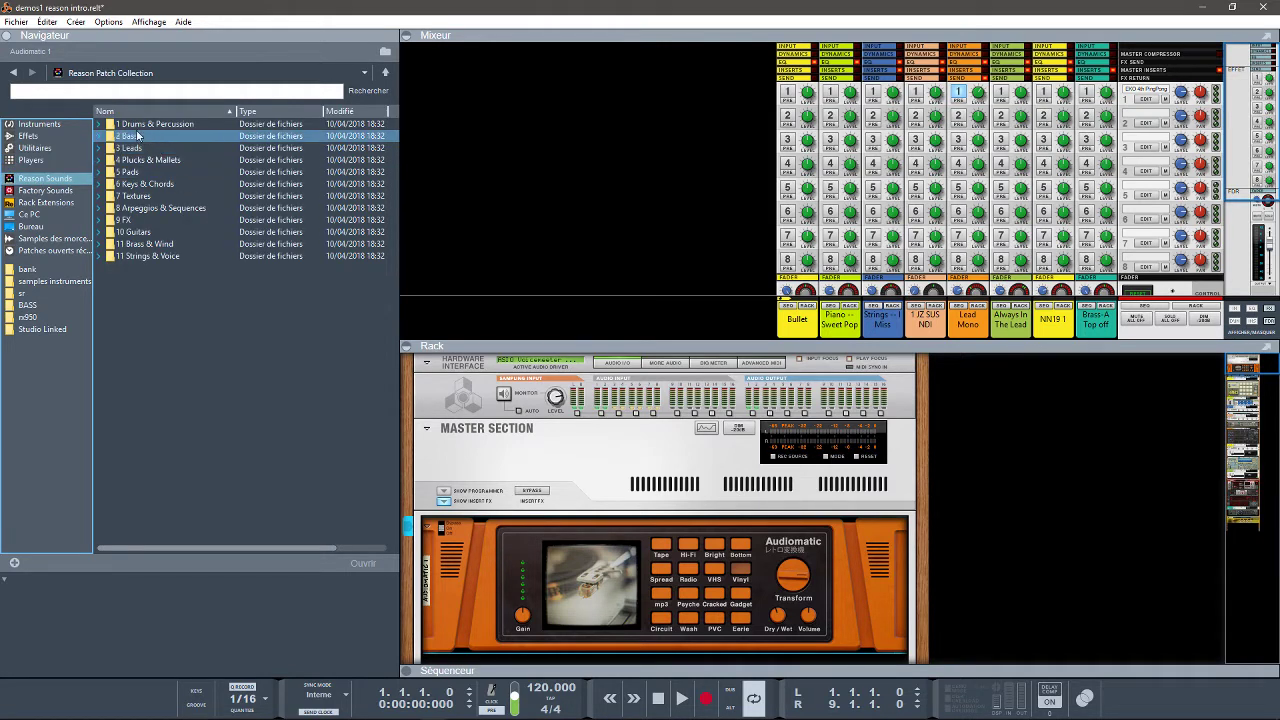
left_click(46, 190)
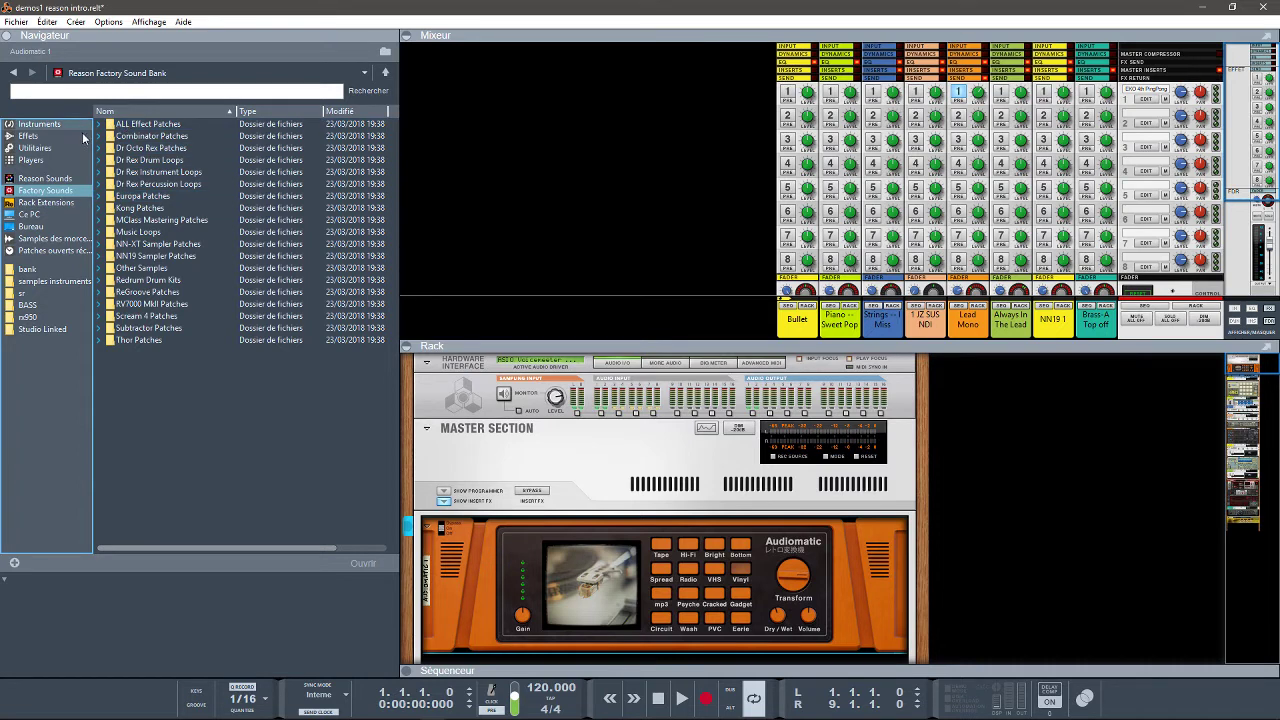
- Collapse the Modules Reason and Studio Linked VS groups in the browser's instrument list
left_click(52, 123)
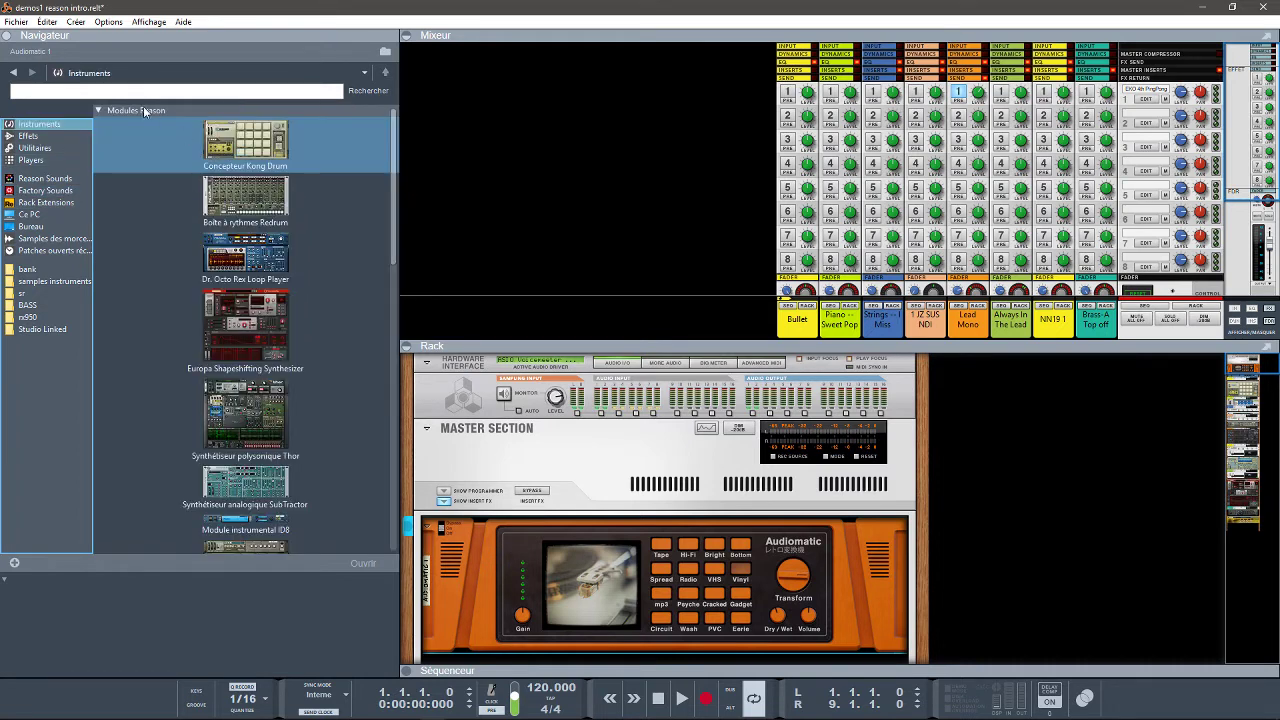
left_click(101, 110)
left_click(101, 110)
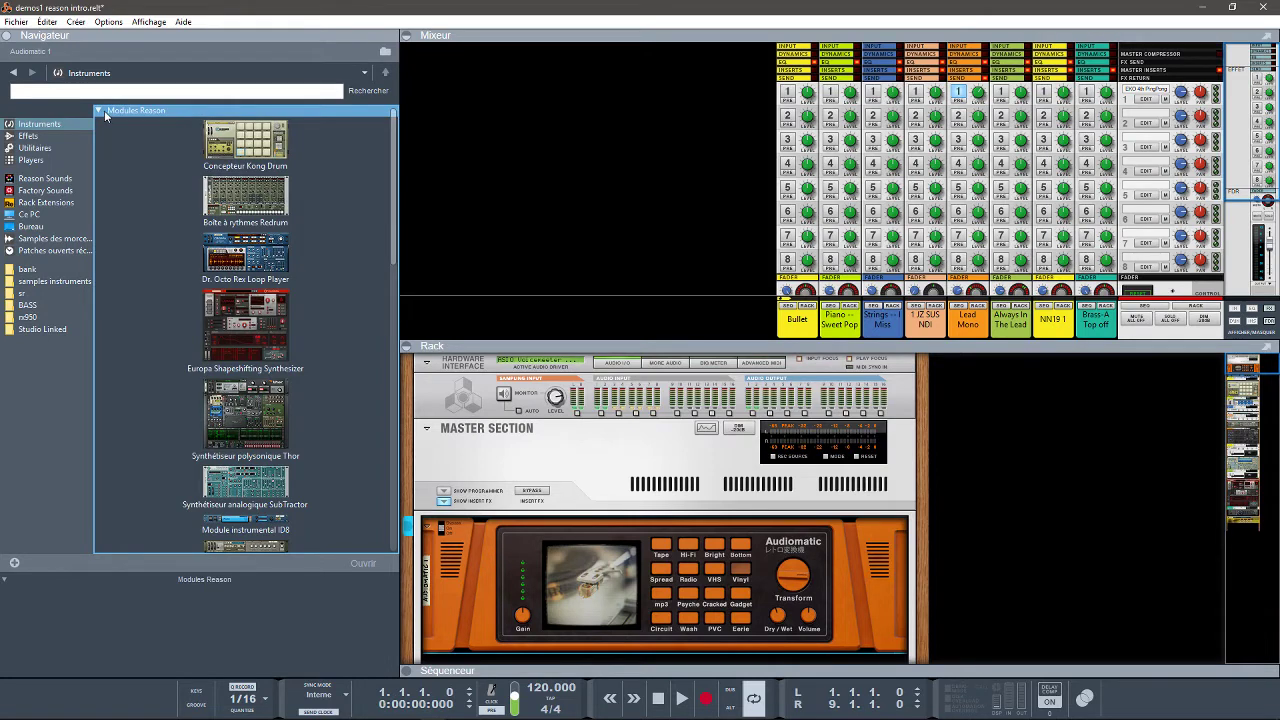
left_click(104, 110)
left_click_drag(387, 178, 398, 372)
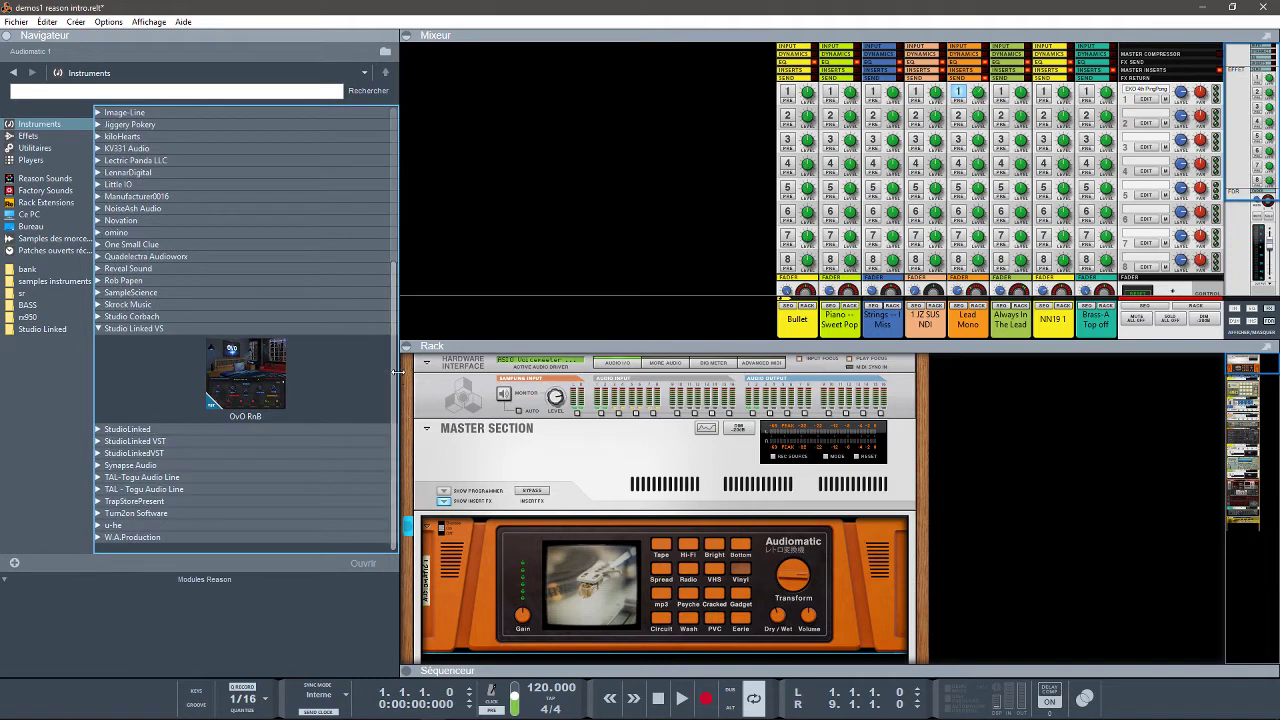
left_click(108, 327)
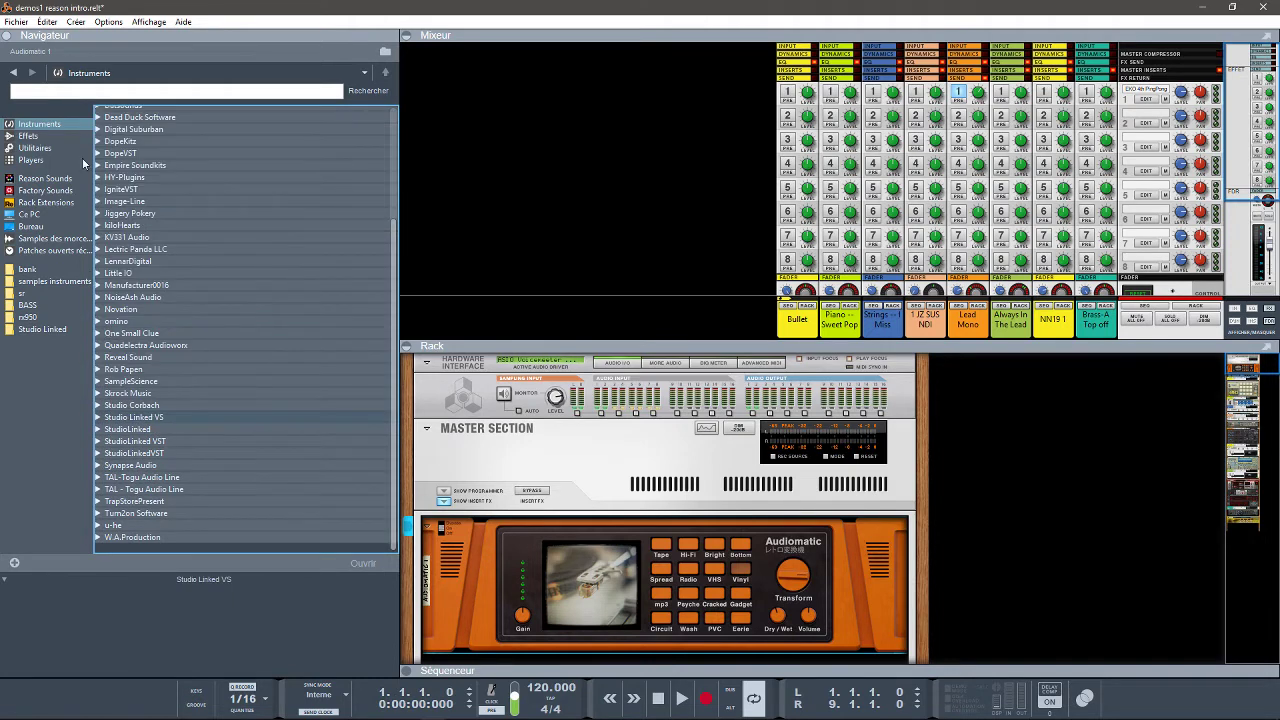
- Collapse the Modules Reason, kiloHearts and RX950 developer groups in the browser's effect list
left_click(30, 137)
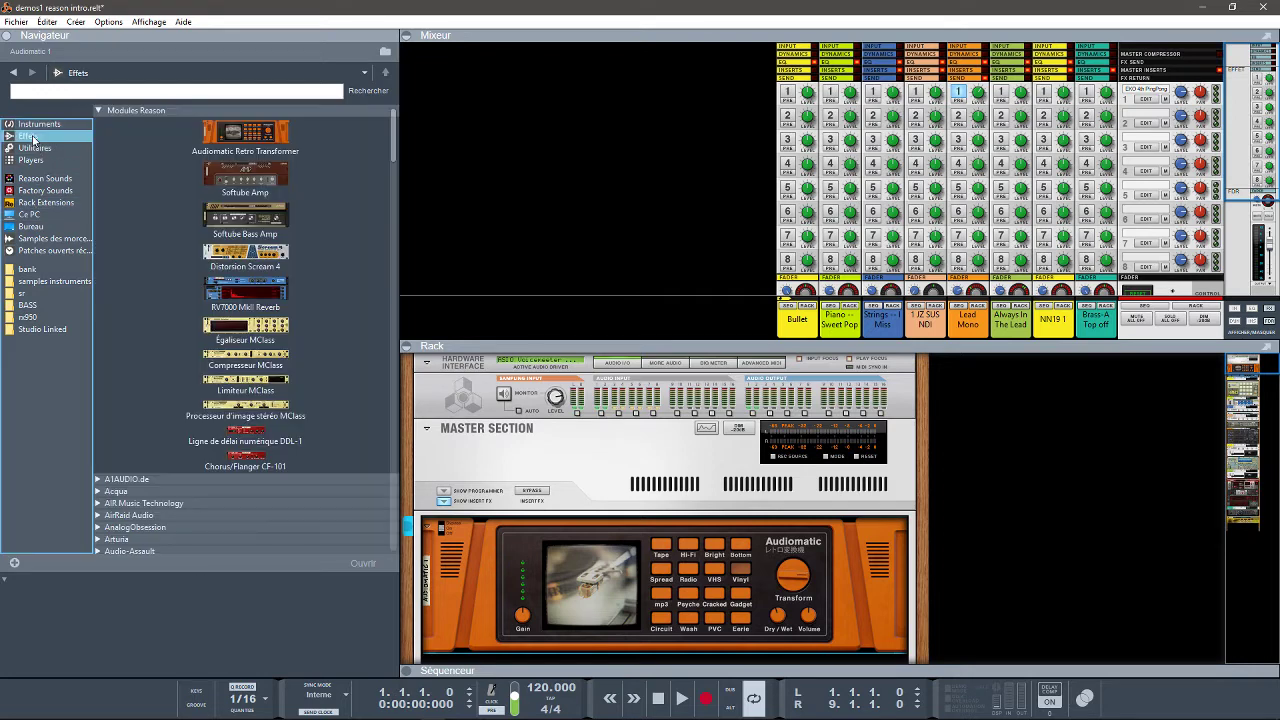
left_click(99, 111)
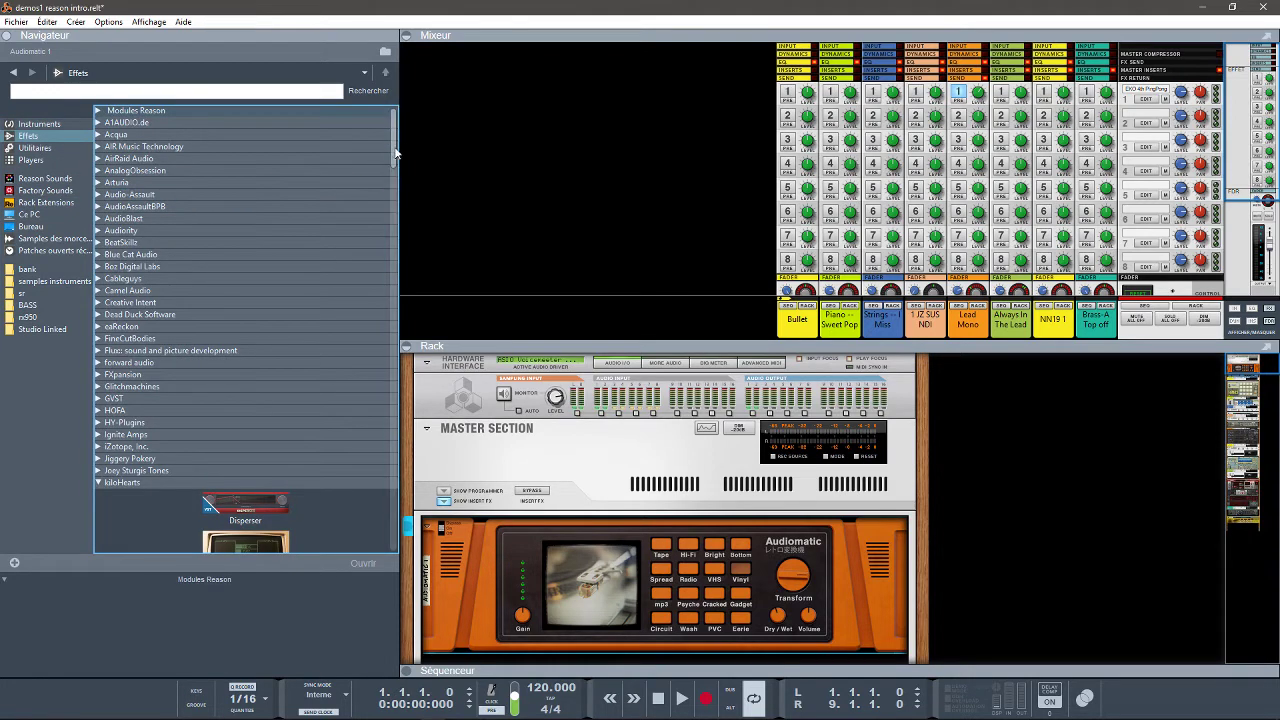
left_click_drag(396, 152, 363, 185)
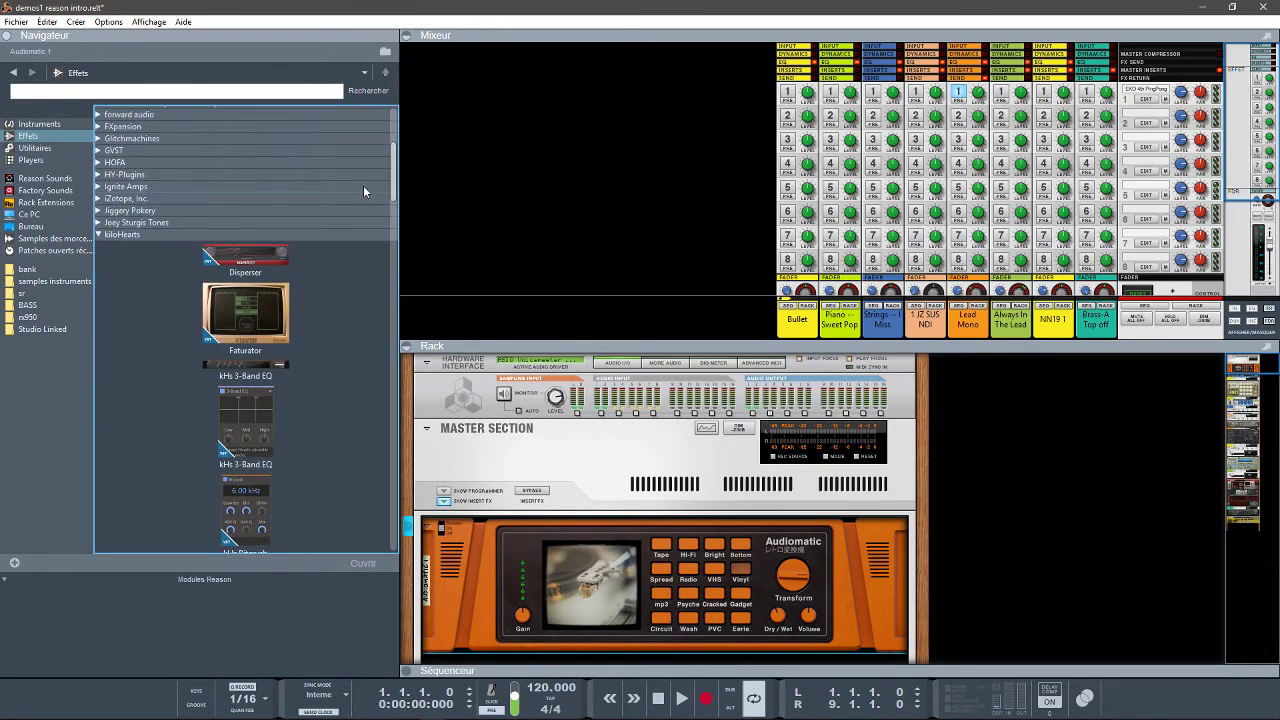
left_click(98, 234)
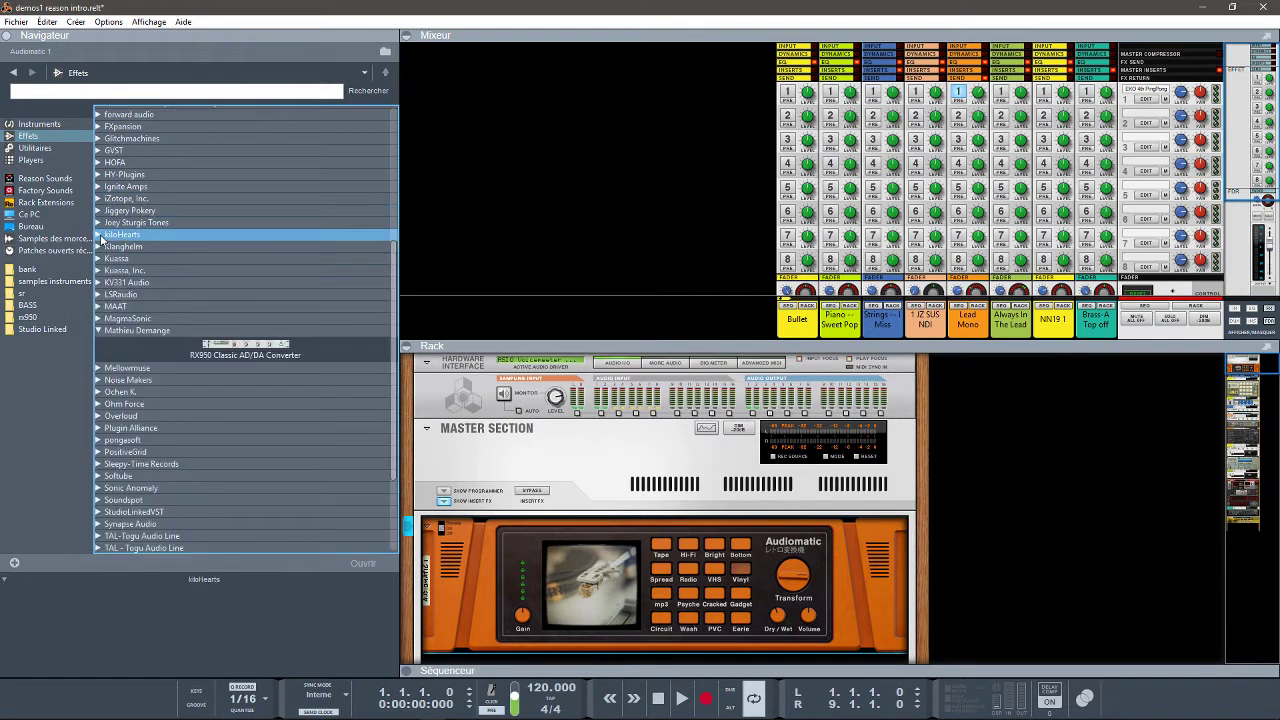
left_click(99, 331)
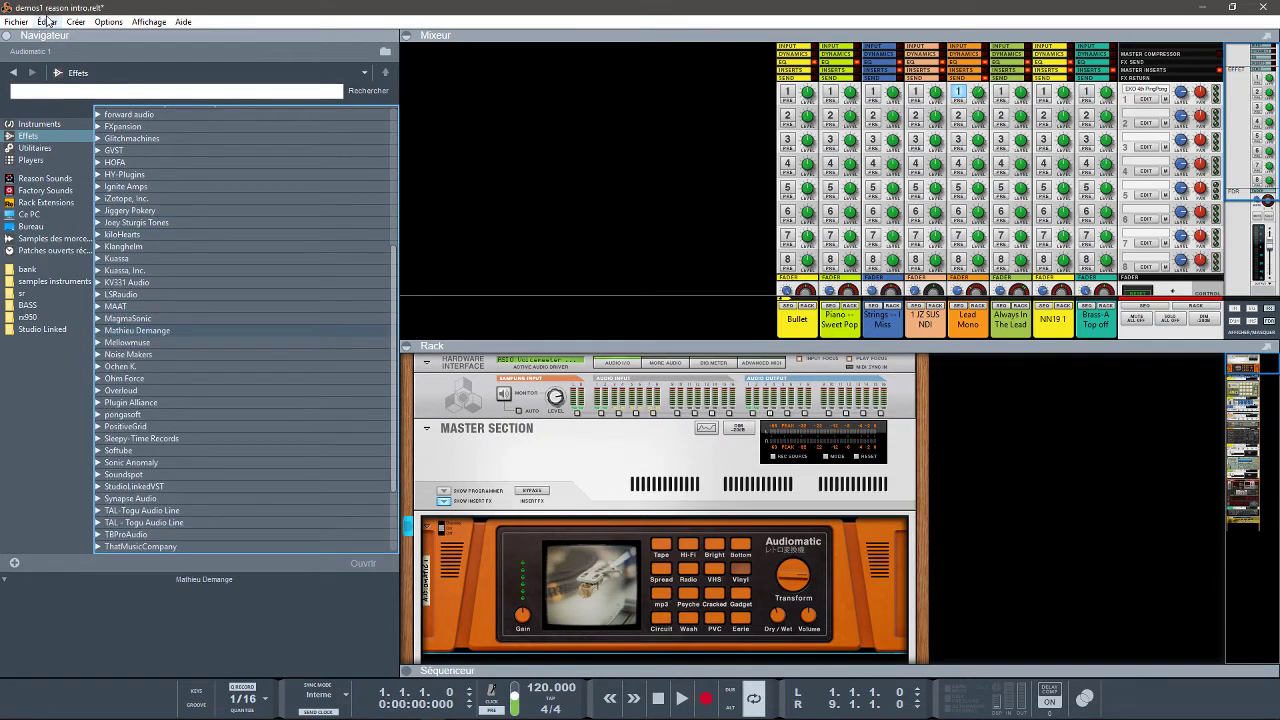
- Open the preferences and review the General settings, including the available interface themes
left_click(44, 22)
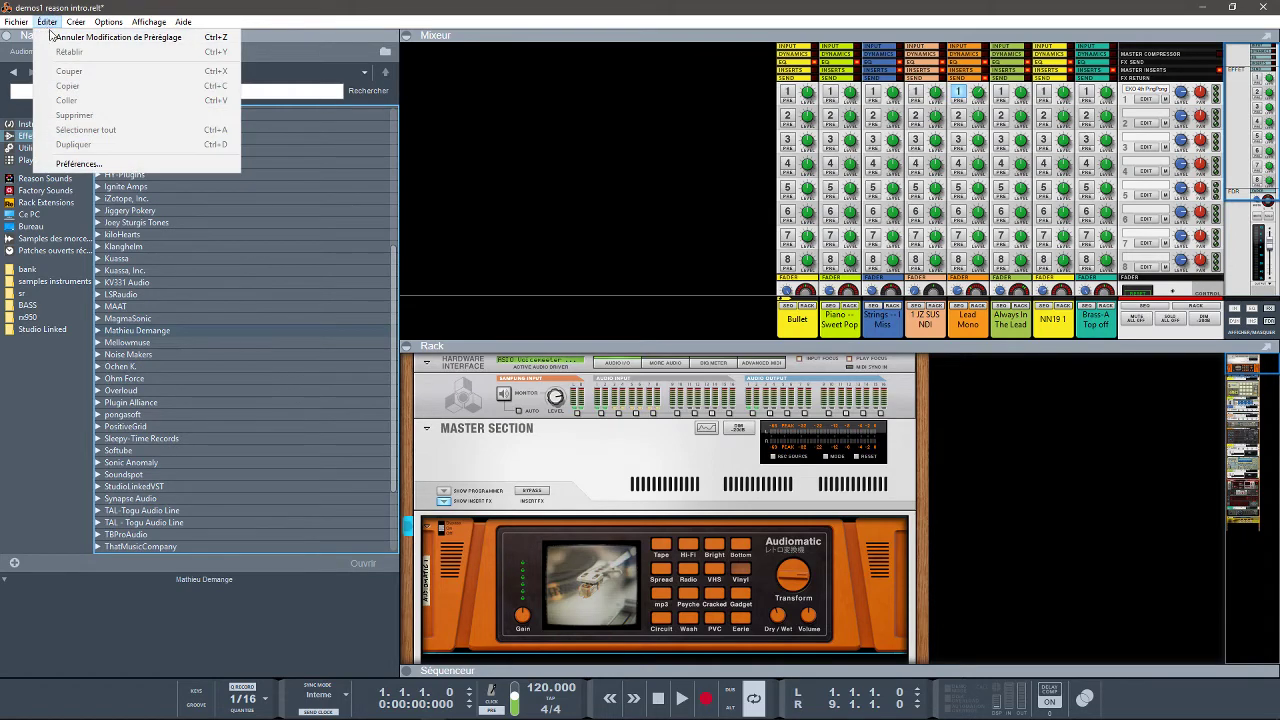
left_click(84, 166)
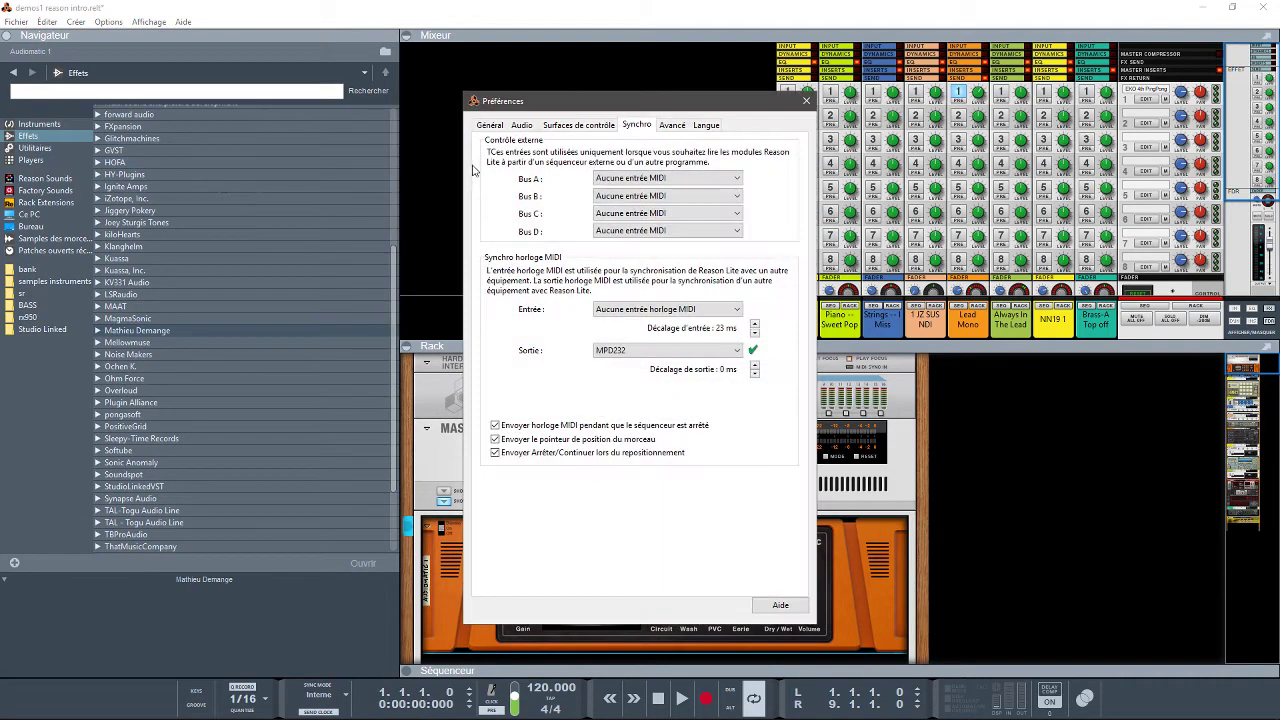
left_click(501, 128)
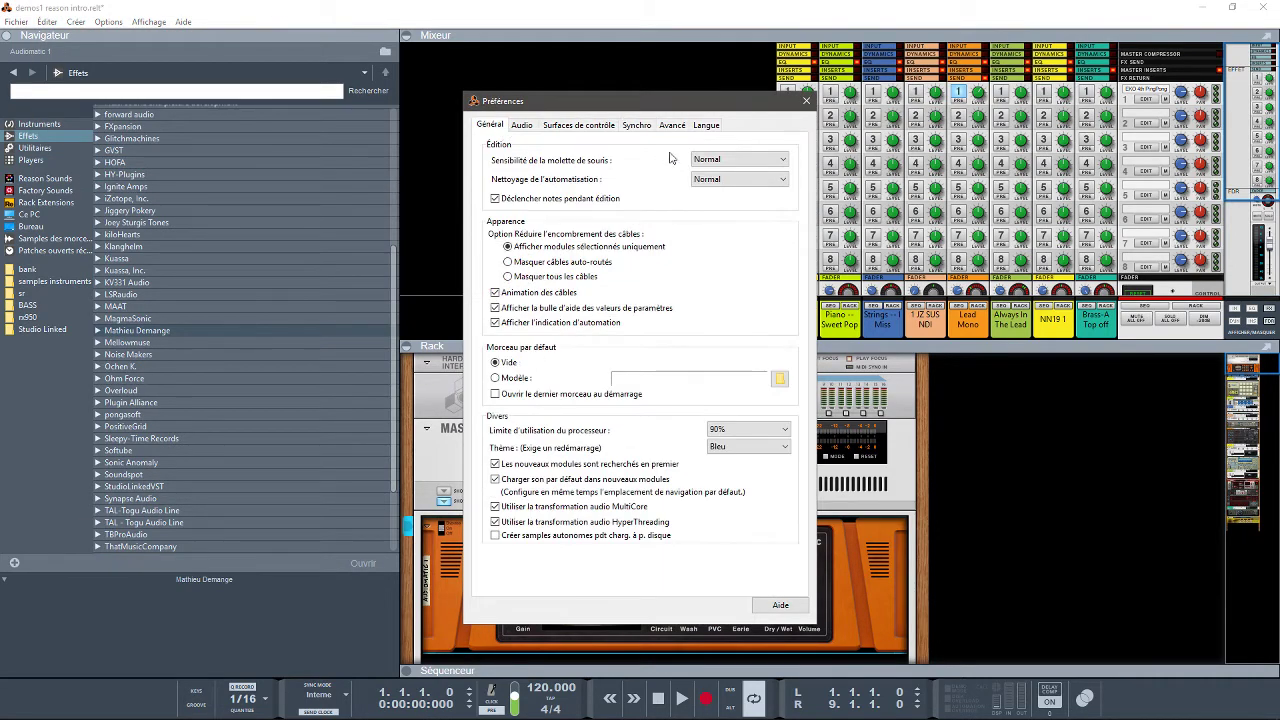
left_click_drag(684, 107, 779, 104)
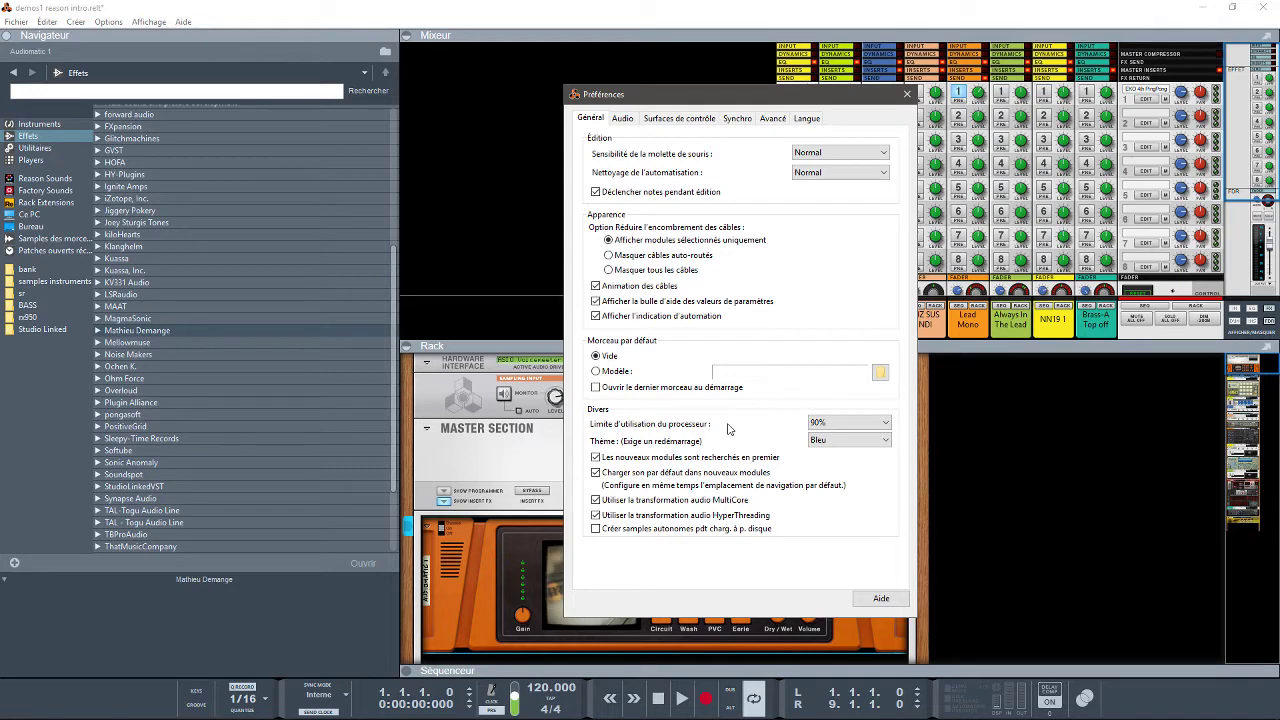
left_click(846, 440)
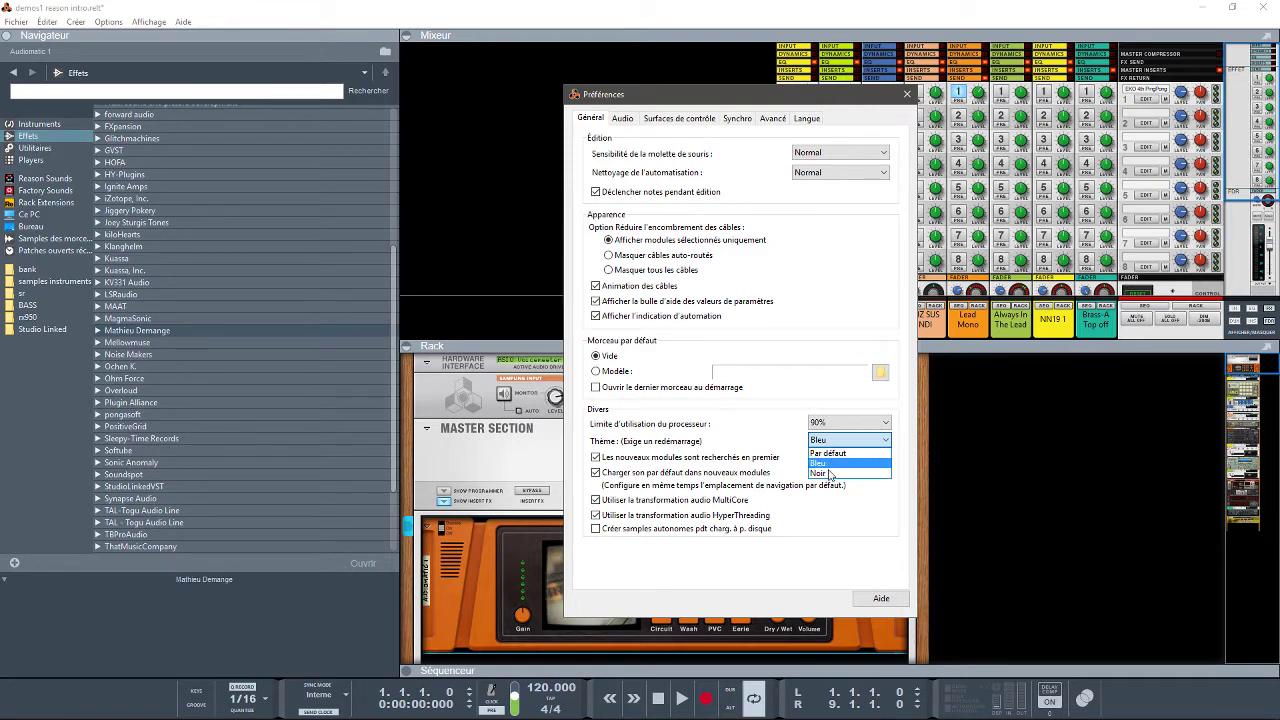
left_click(767, 444)
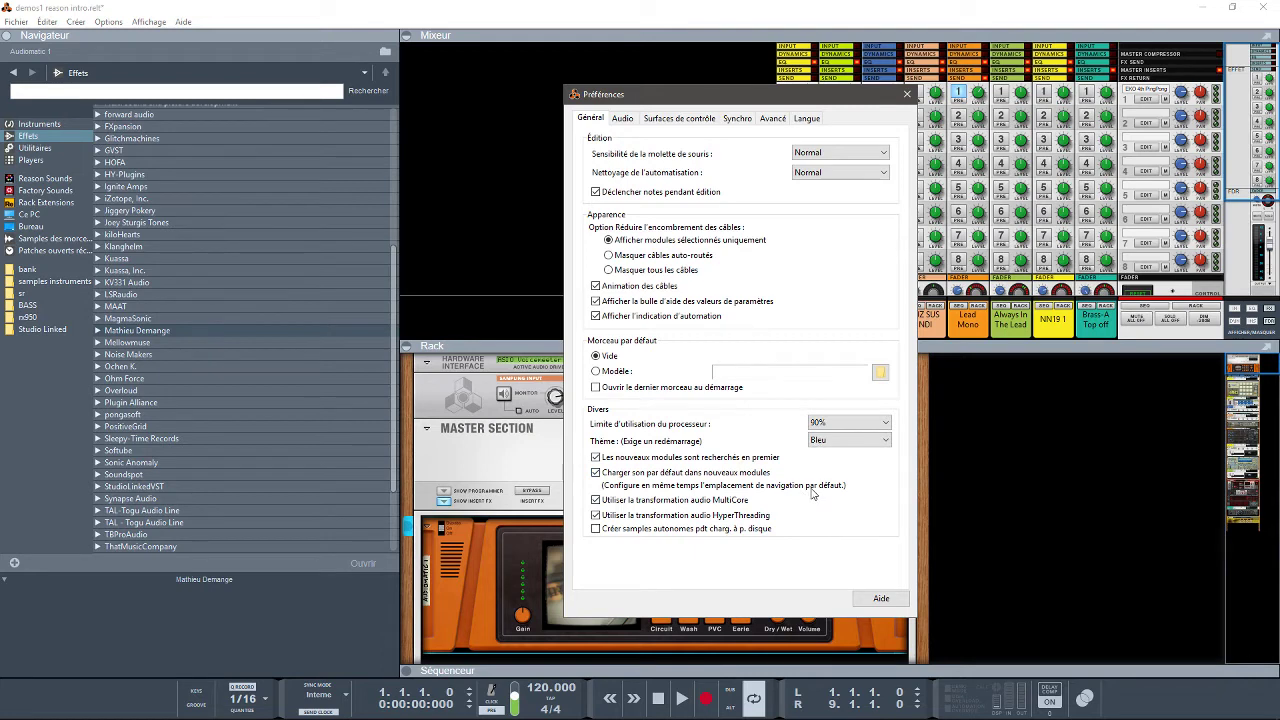
- Review the Audio preferences and look through the attached MIDI devices in the control surface preferences
left_click(620, 119)
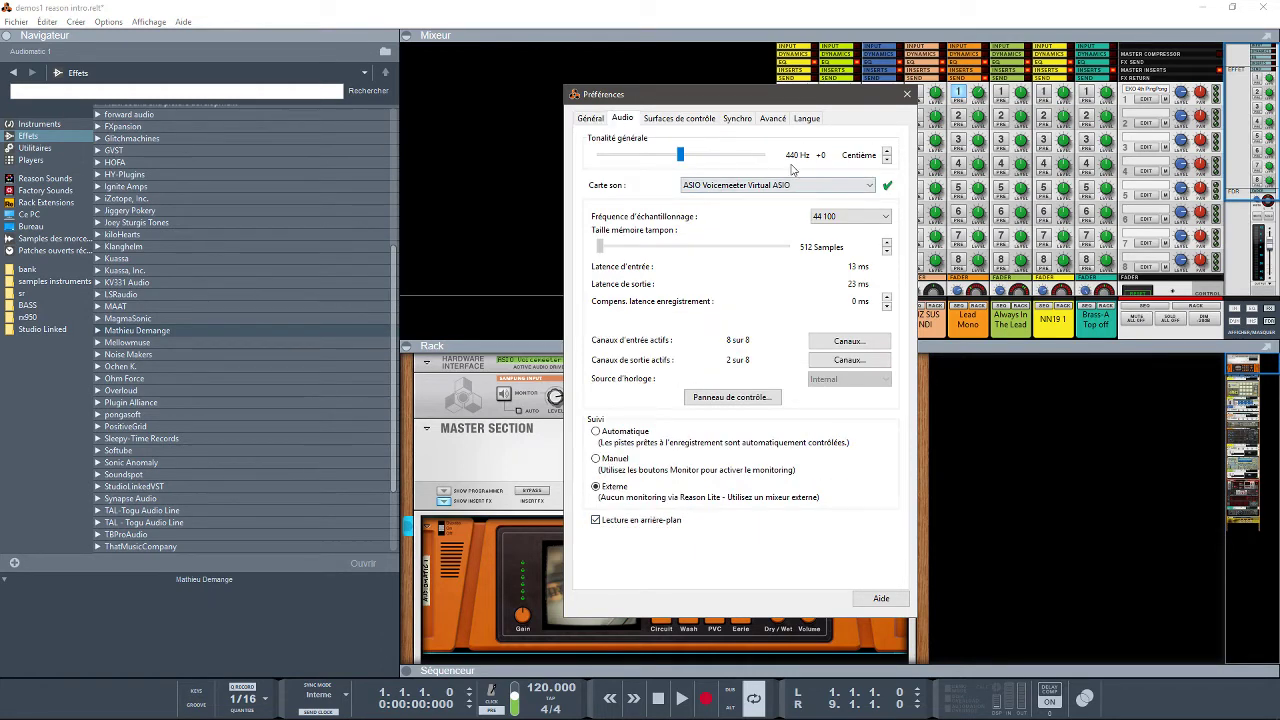
left_click(691, 120)
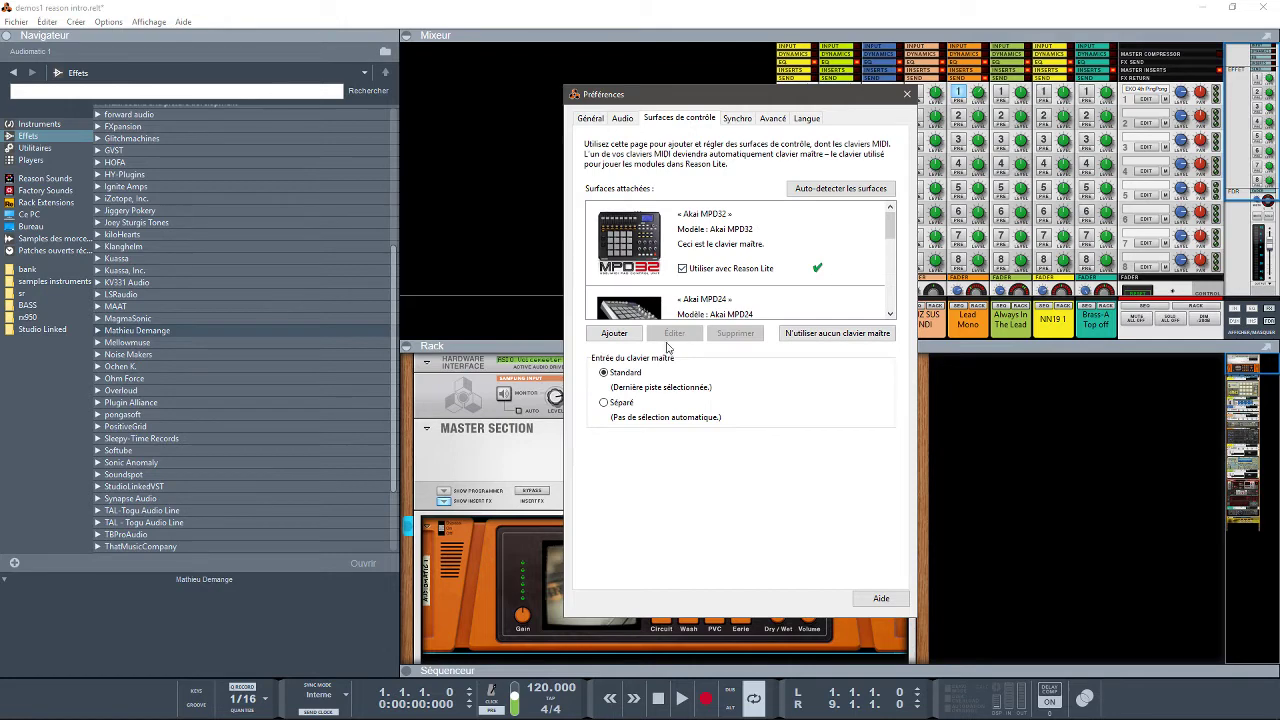
left_click_drag(890, 224, 898, 297)
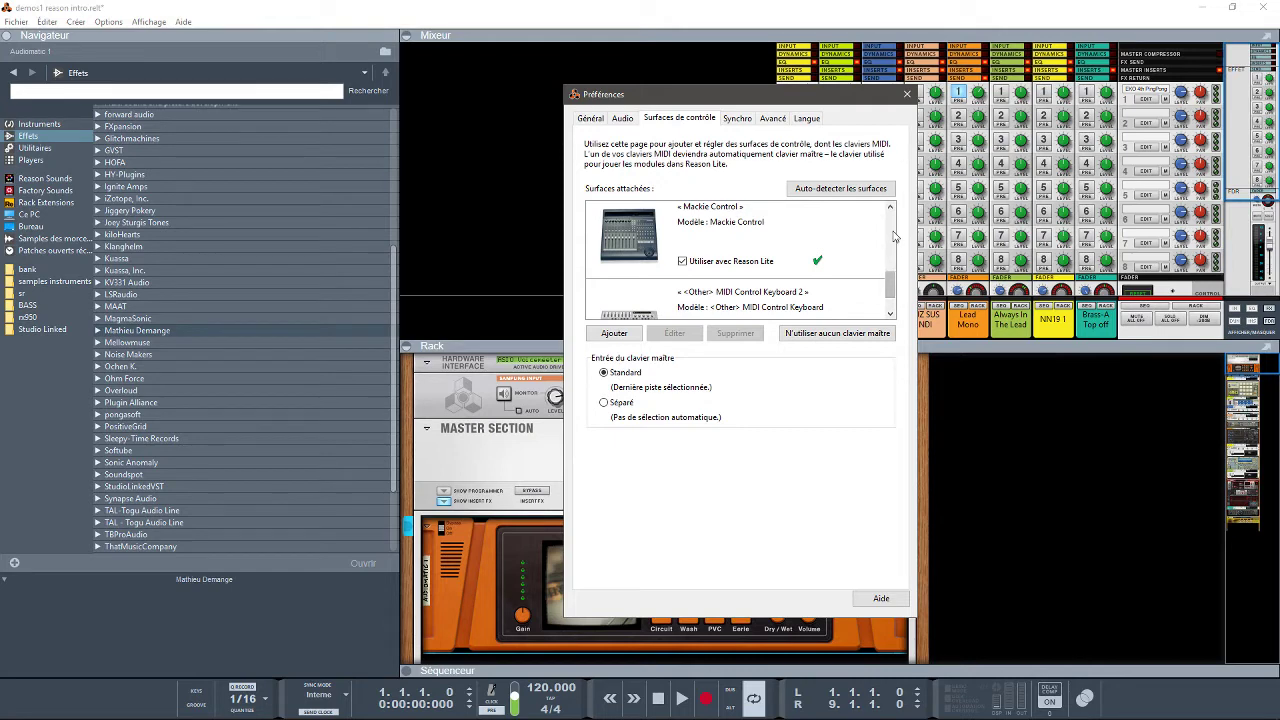
left_click_drag(890, 288, 880, 228)
- Review the sync, advanced and language preferences, including the MIDI clock settings and the VST plug-in folders
left_click(740, 118)
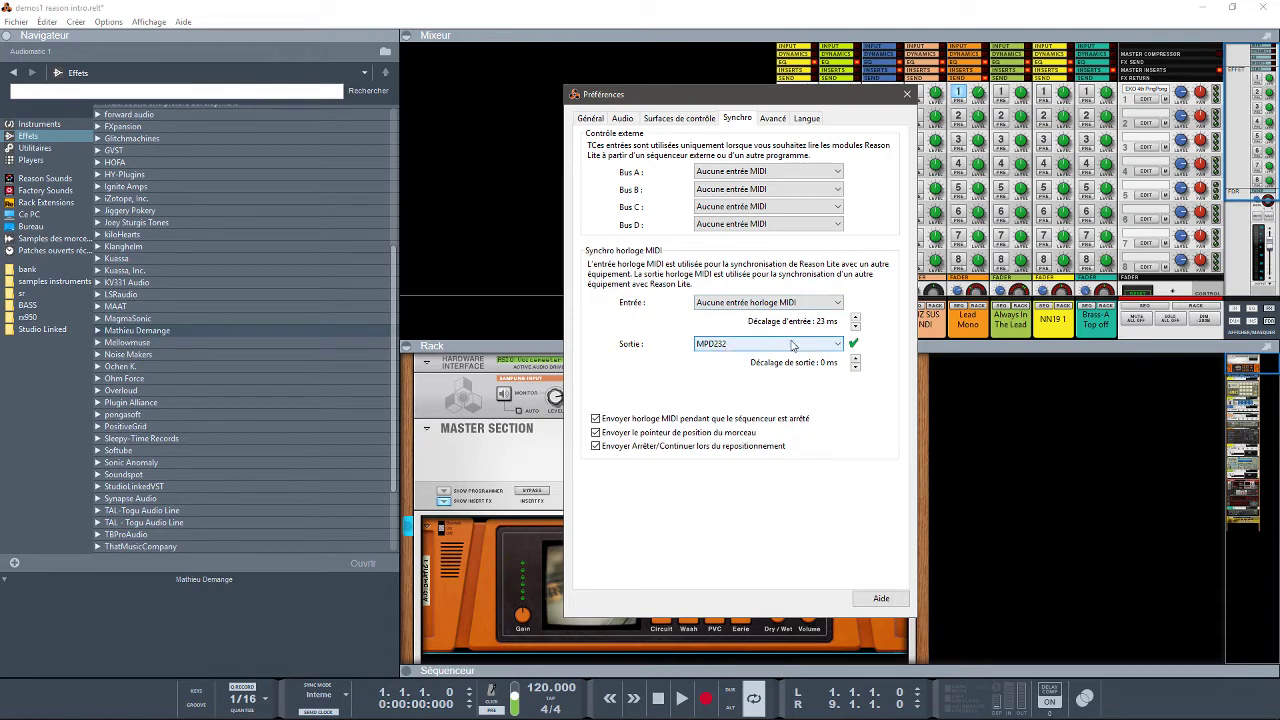
left_click(773, 119)
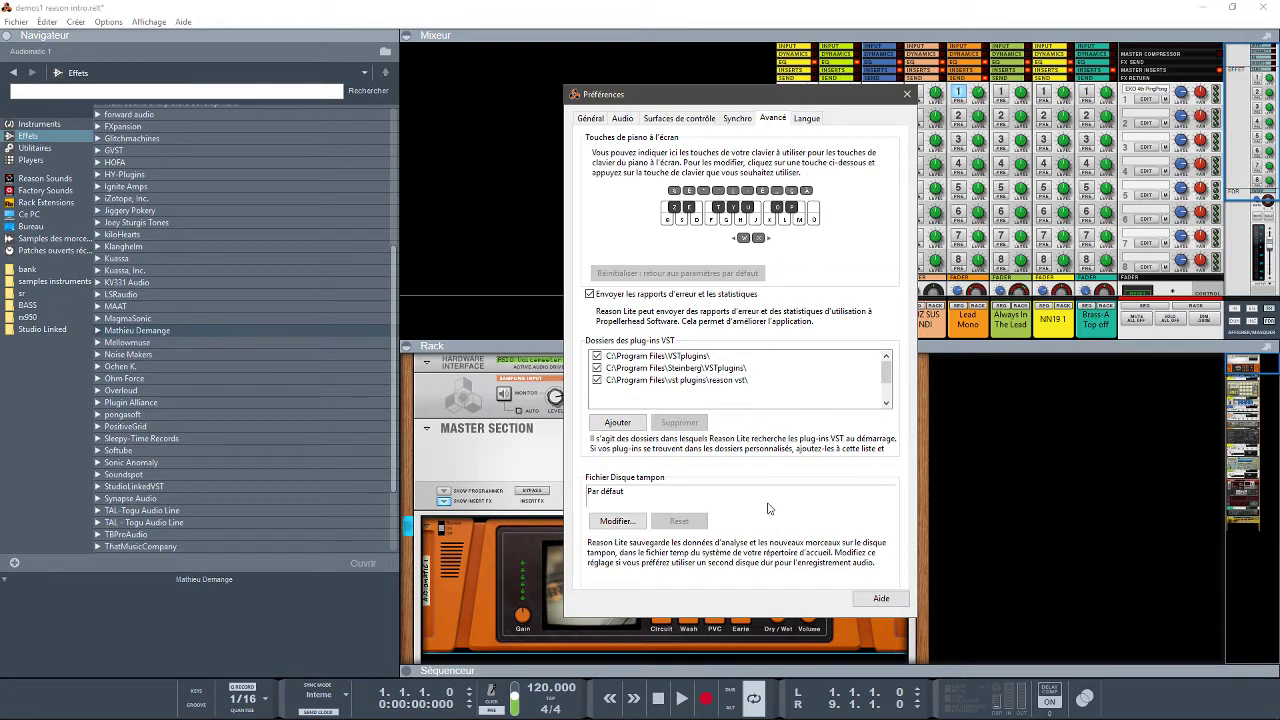
left_click(806, 118)
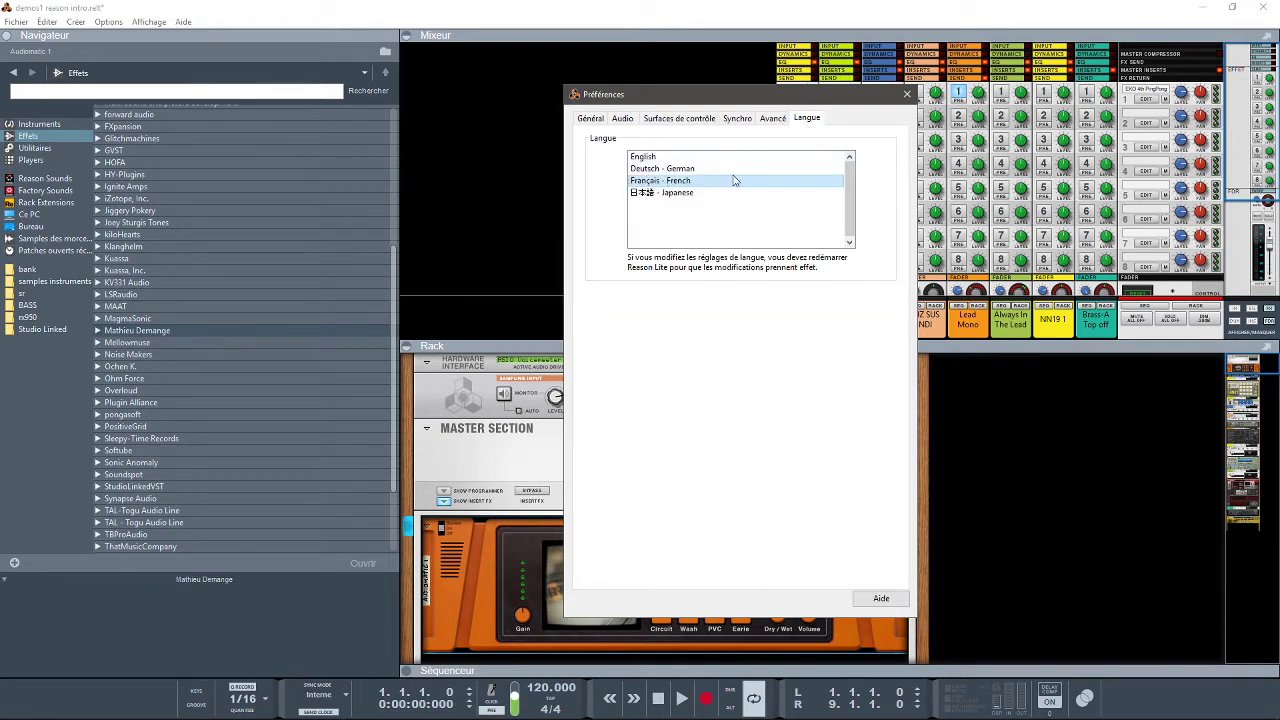
- Go through the list of attached control surfaces again to its end and close the preferences
left_click(698, 118)
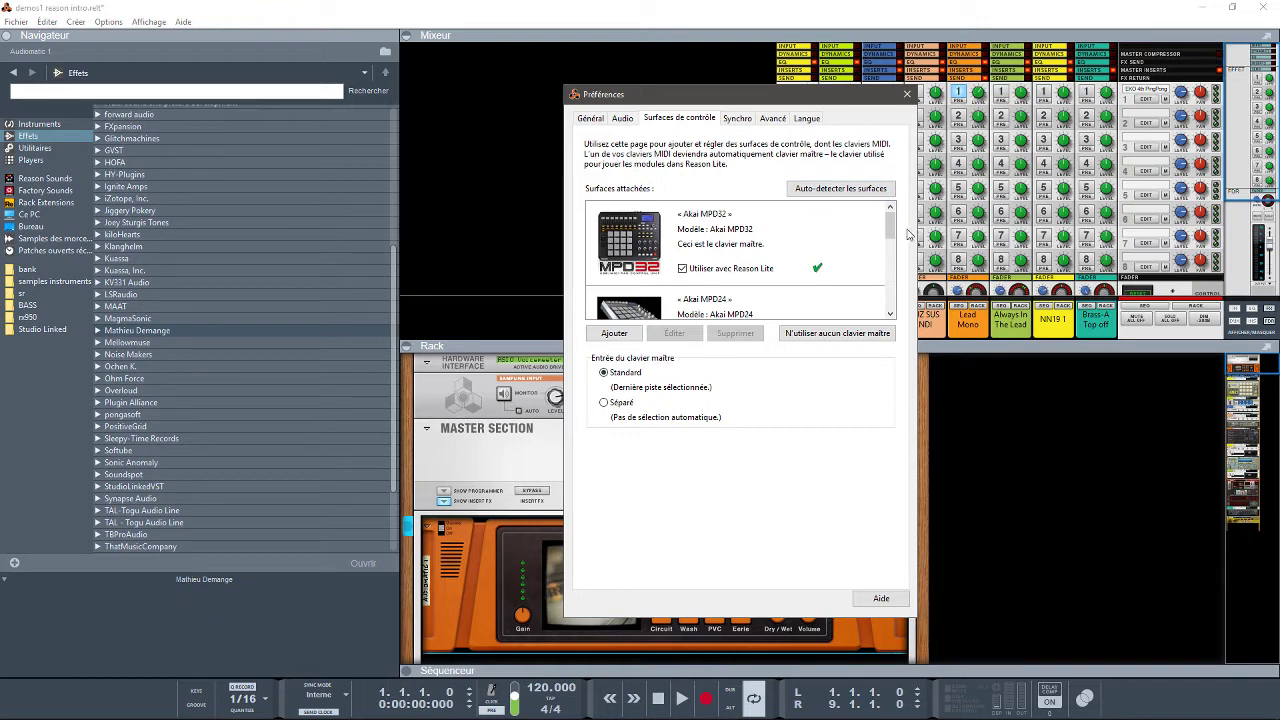
left_click_drag(889, 226, 893, 312)
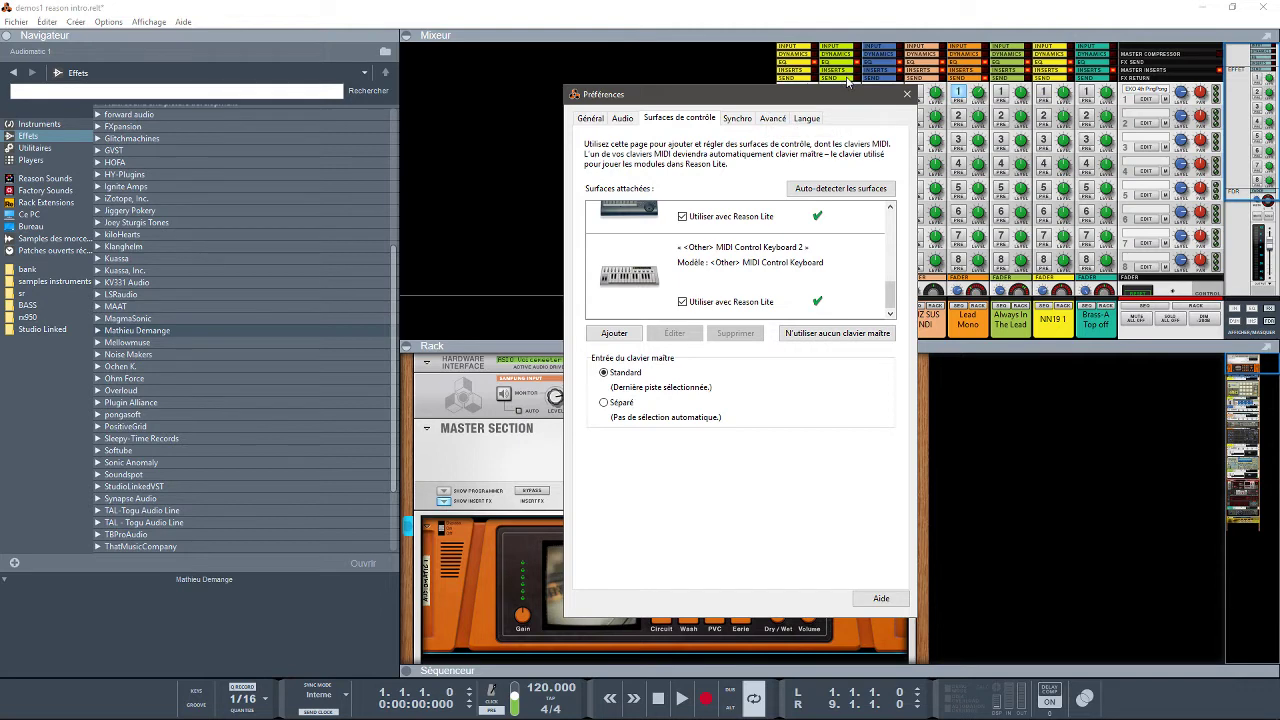
left_click(907, 94)
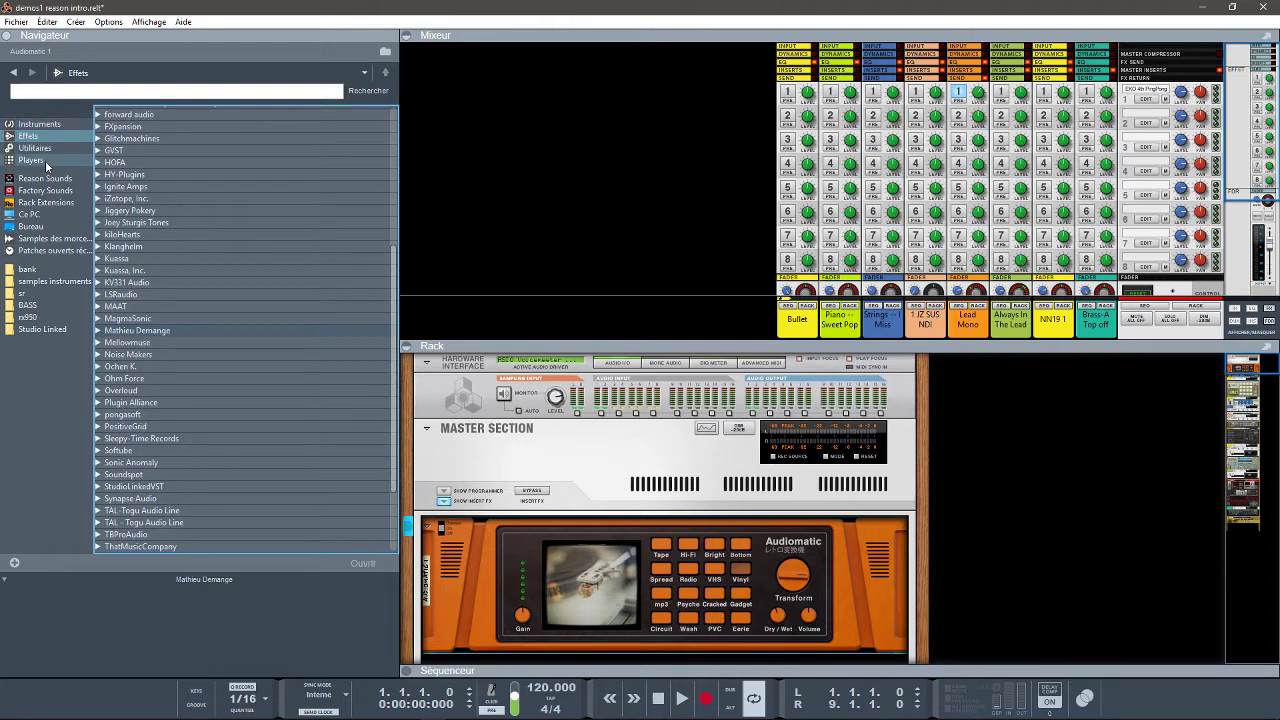
- Fold the browser and the rack to enlarge the mixer, and show its hidden channel strip sections
left_click(6, 36)
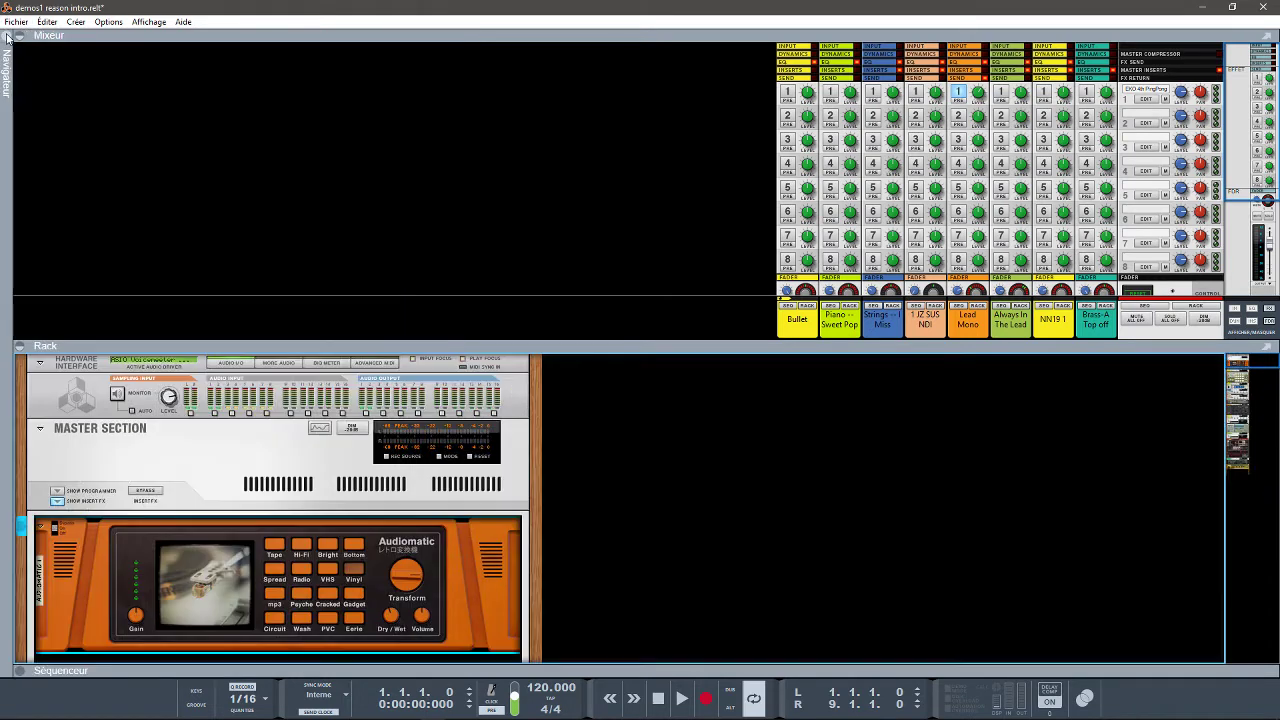
left_click(20, 346)
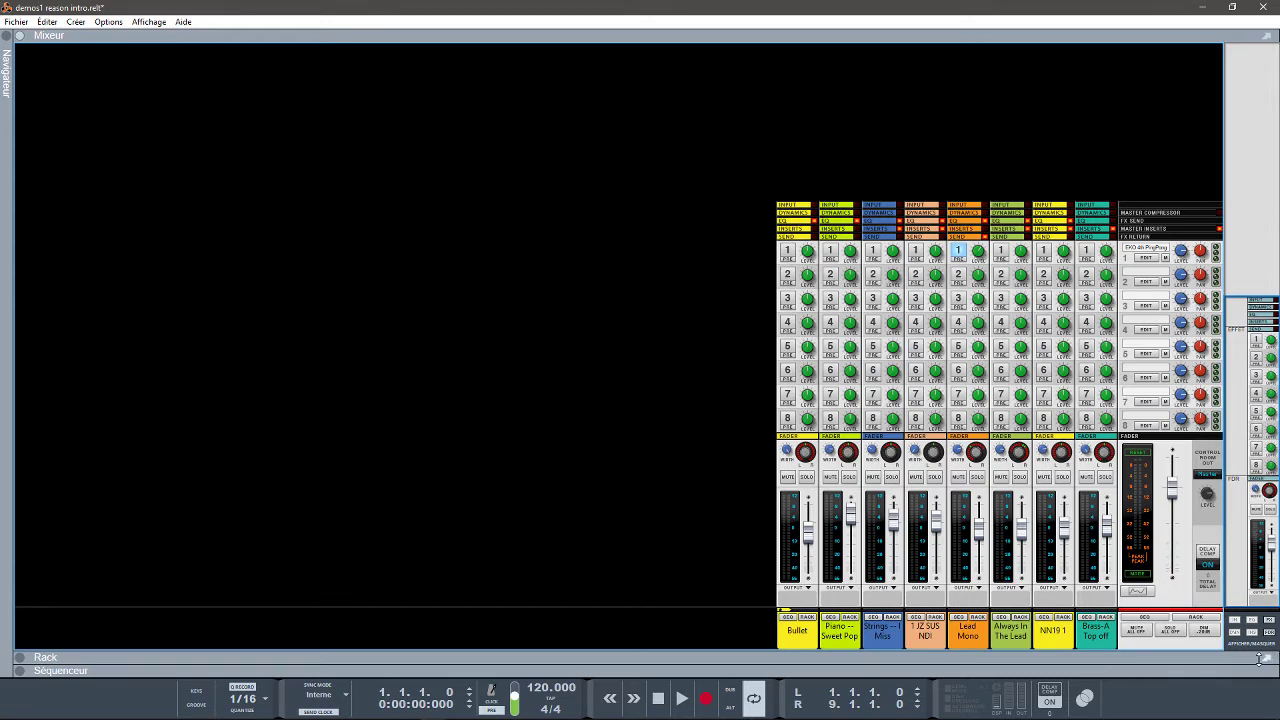
left_click(1234, 632)
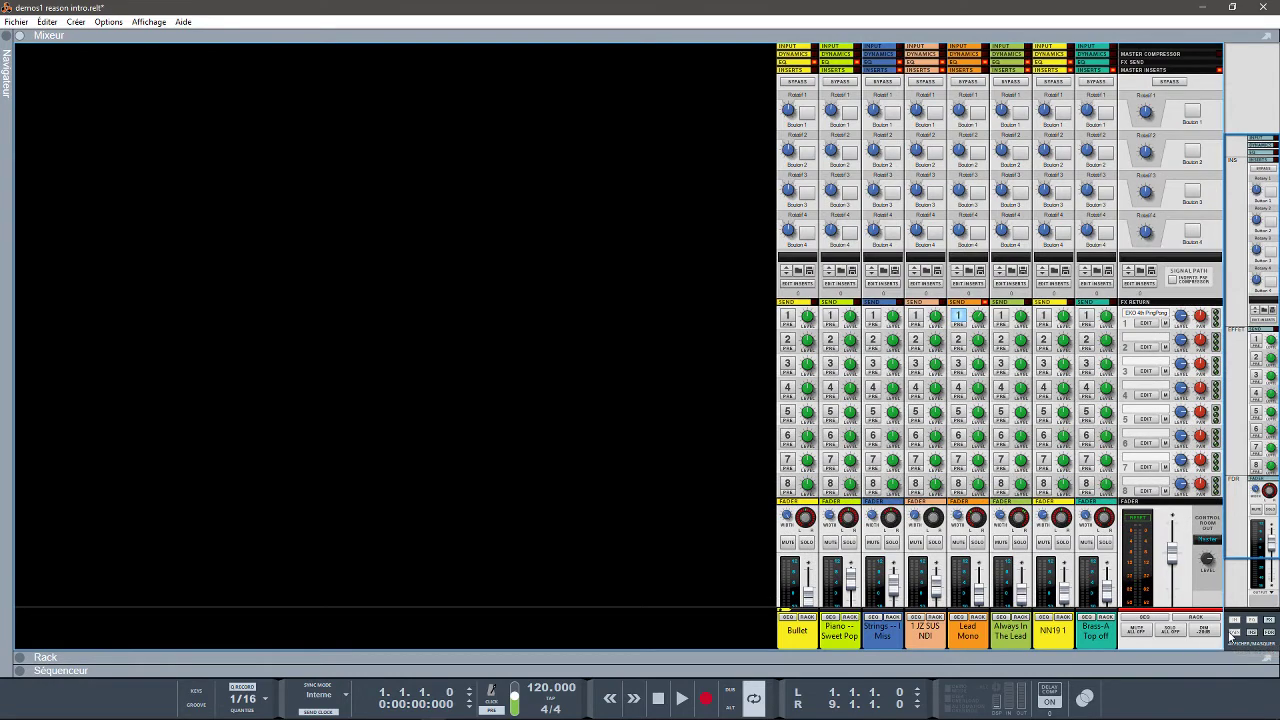
left_click(1232, 636)
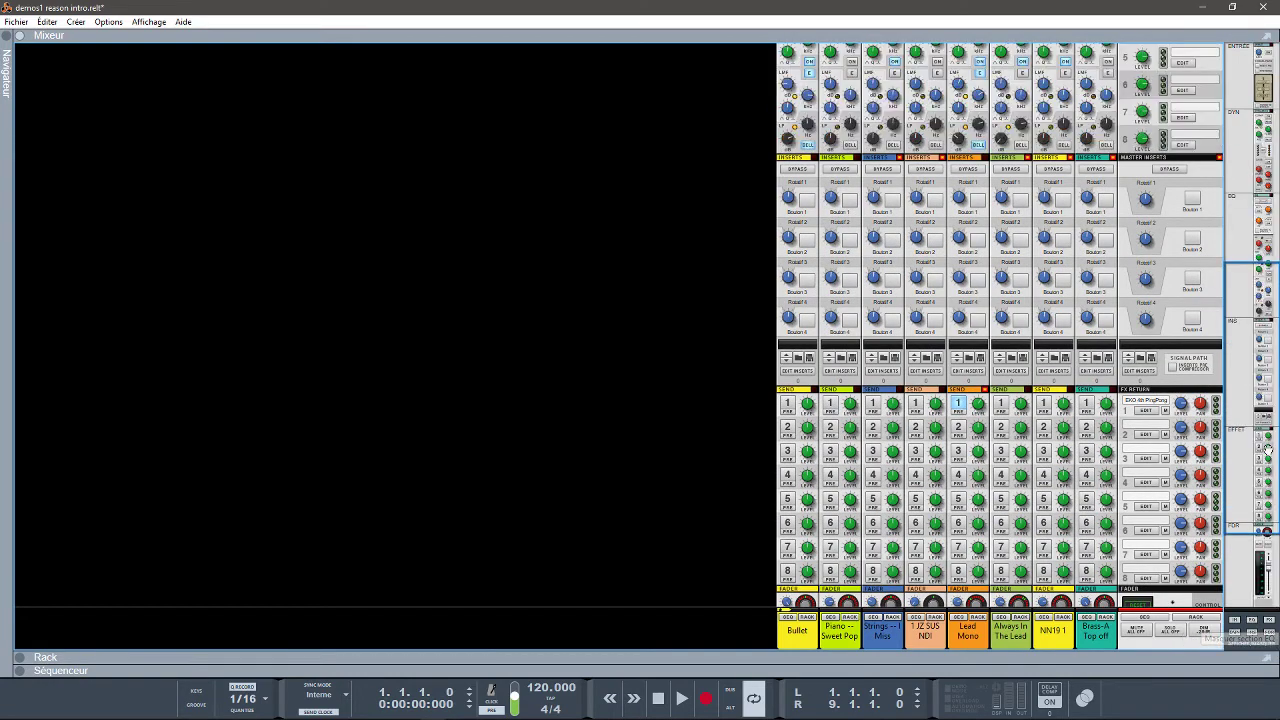
- Examine the mixer's channel strips from the faders up through the sends, inserts and EQ
left_click_drag(1263, 425, 1251, 558)
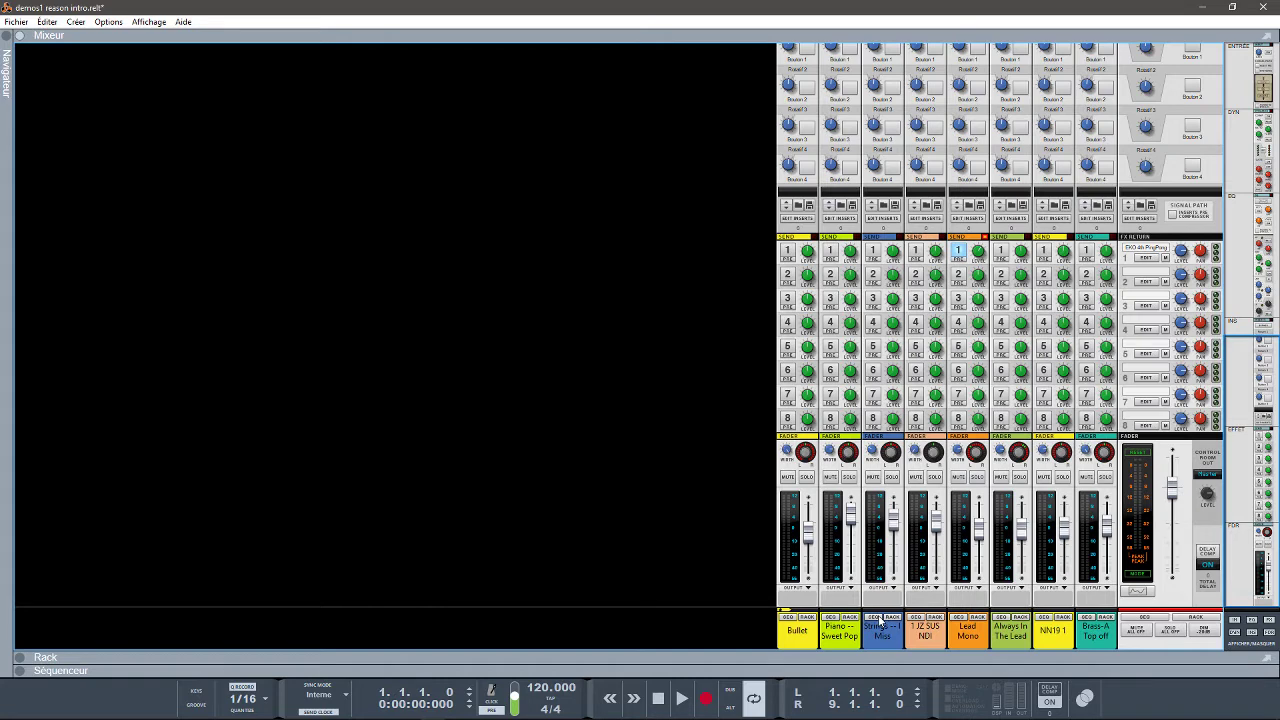
left_click_drag(1259, 547, 1261, 490)
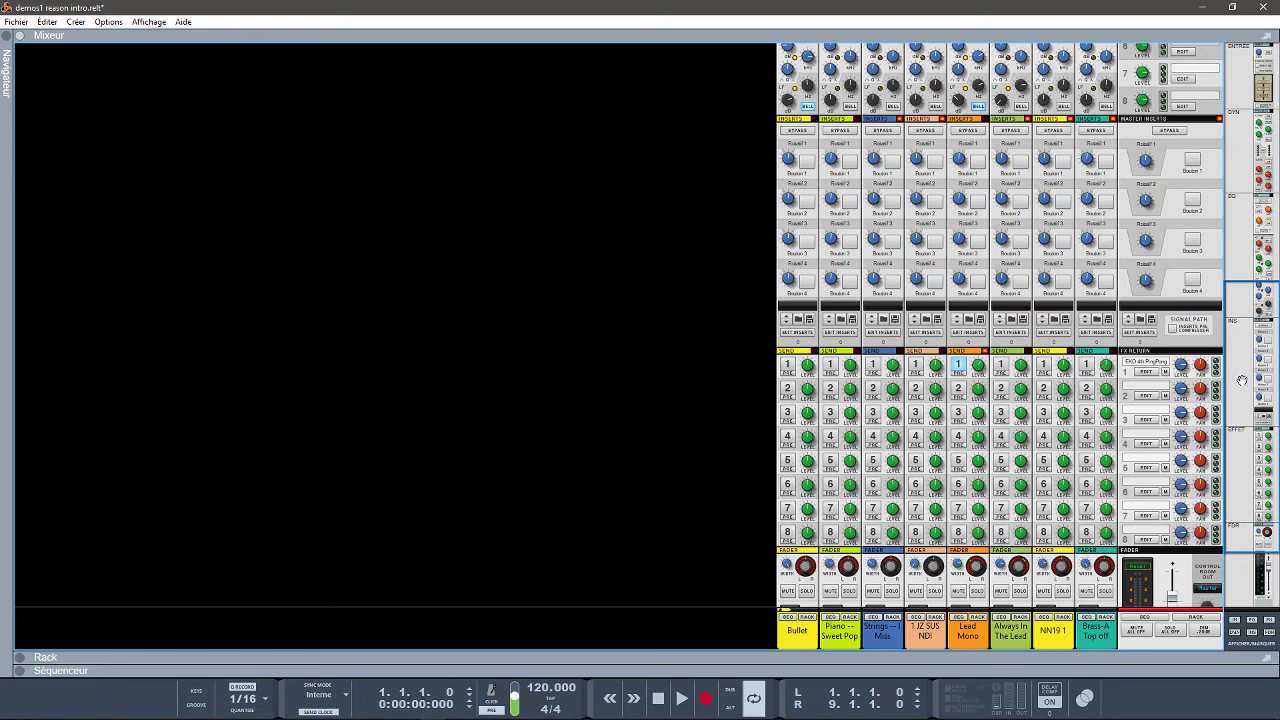
left_click_drag(1240, 368, 1249, 300)
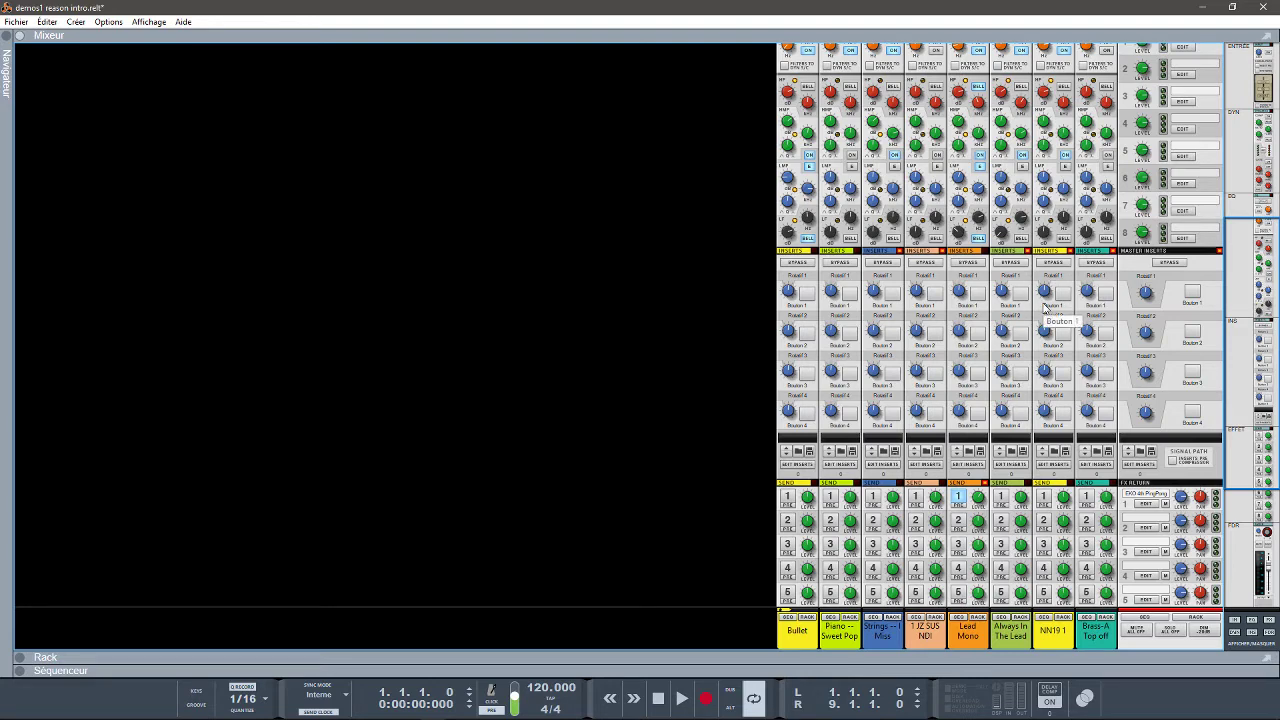
left_click_drag(1258, 334, 1258, 250)
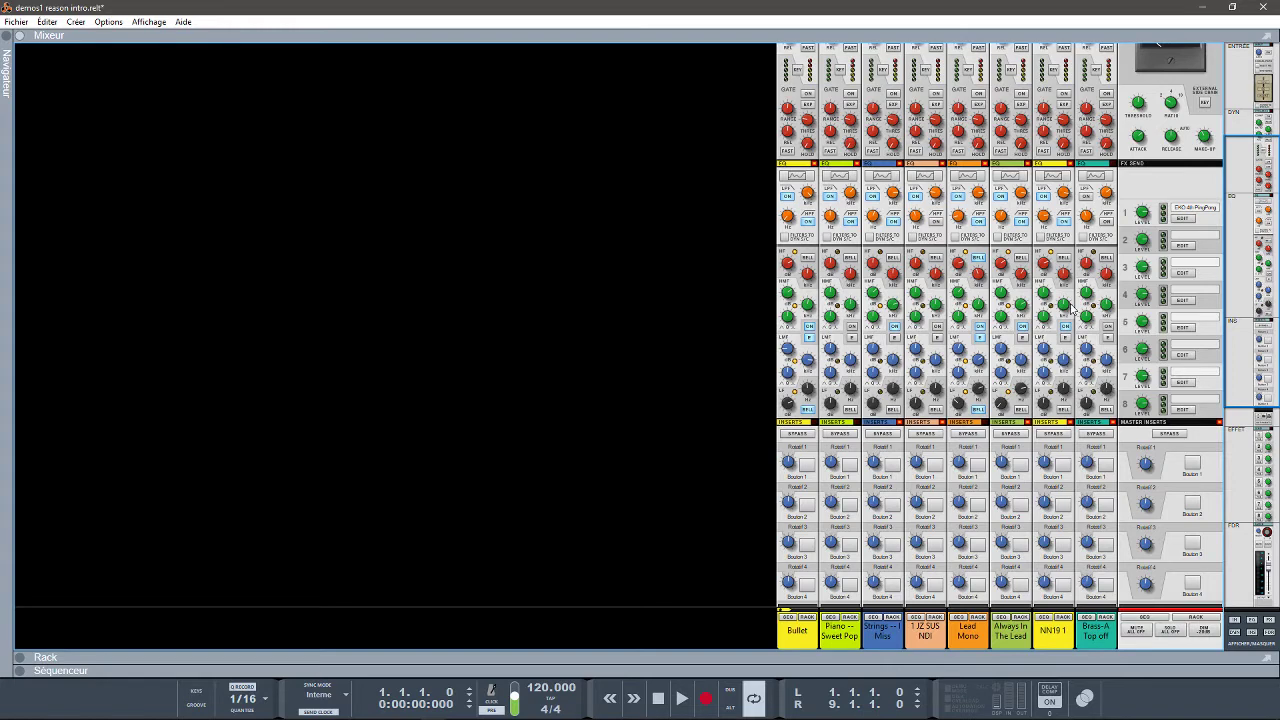
- Open the Brass channel's Spectrum EQ and enable its LPF, HPF, EQ, E mode, Bell HF and Bell LF options
left_click(1095, 178)
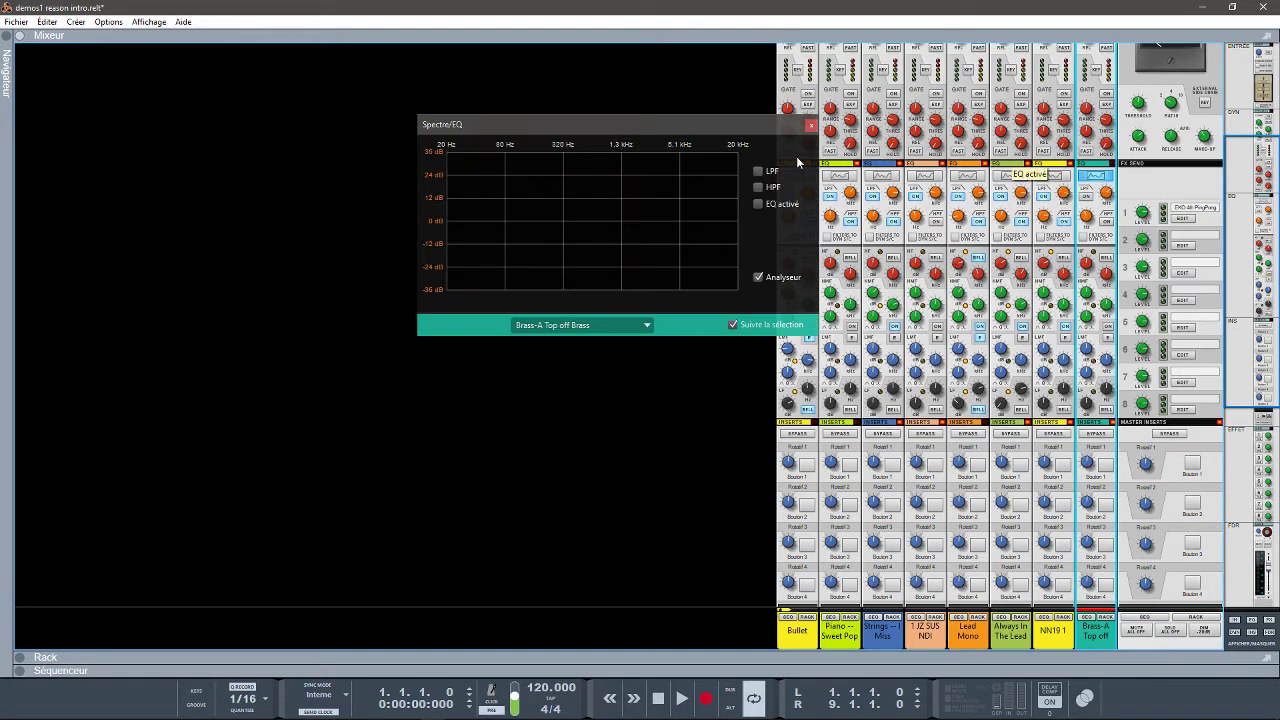
left_click(758, 172)
left_click(758, 187)
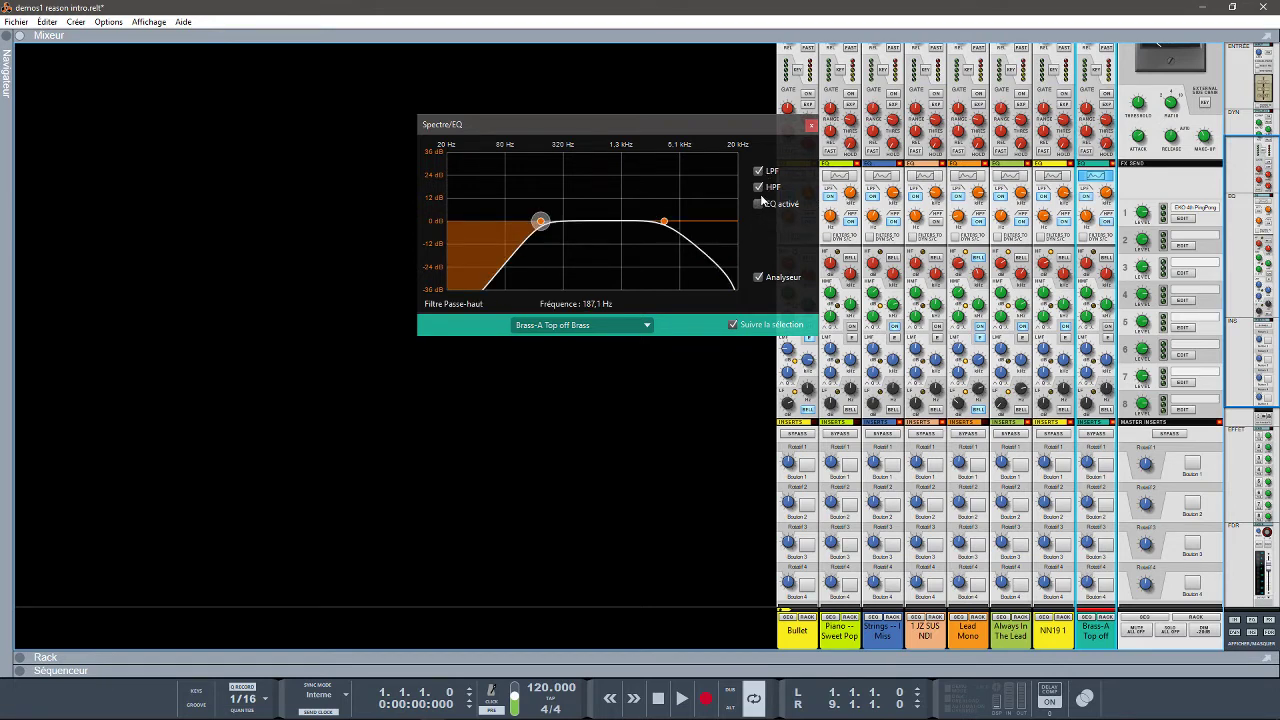
left_click(759, 204)
left_click(759, 220)
left_click(759, 236)
left_click(759, 252)
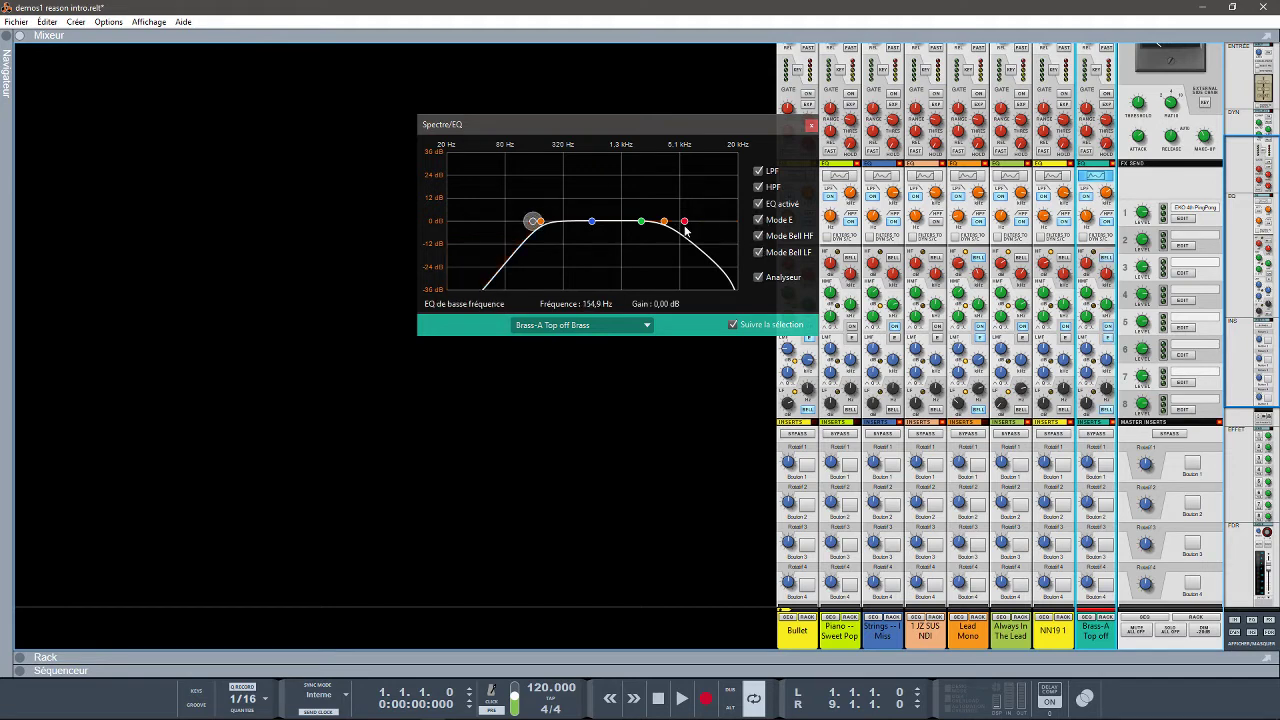
- Adjust the Brass channel's low-pass cutoff and move its high-frequency EQ band to about 12.7 kHz with about 2.2 dB gain
left_click(680, 221)
mouse_move(680, 221)
left_mouse_down()
mouse_move(600, 212)
mouse_move(705, 221)
left_mouse_up()
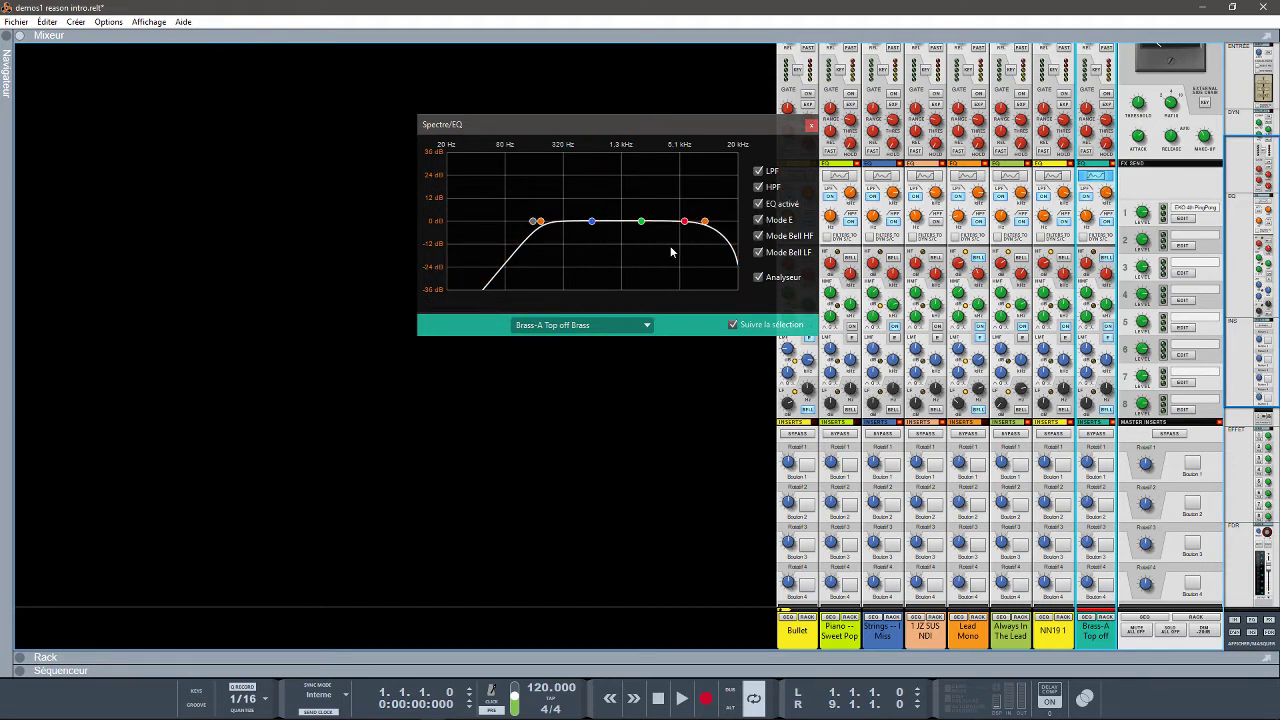
mouse_move(705, 221)
left_mouse_down()
mouse_move(646, 221)
mouse_move(688, 177)
mouse_move(654, 206)
mouse_move(703, 262)
mouse_move(702, 224)
mouse_move(719, 220)
left_mouse_up()
left_click(684, 221)
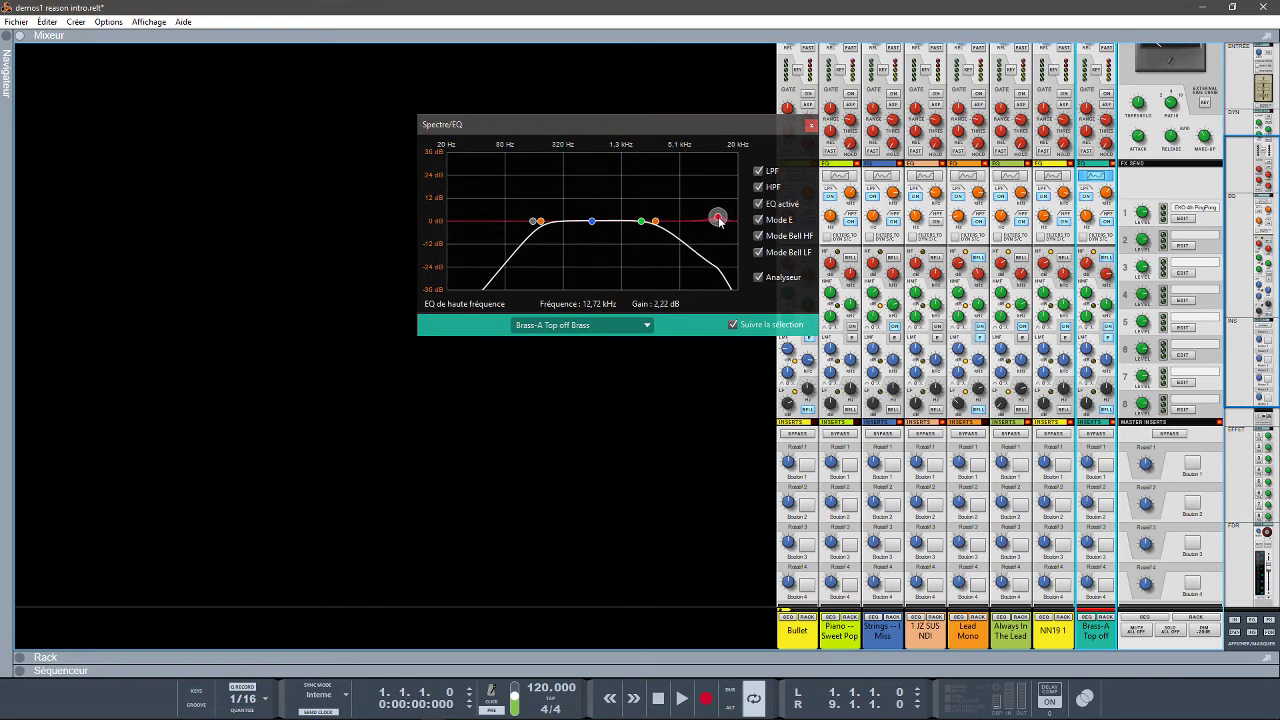
- Disable all the Brass channel's filter and EQ options as well as the analyser, and close the Spectrum EQ window
left_click(759, 236)
left_click(759, 252)
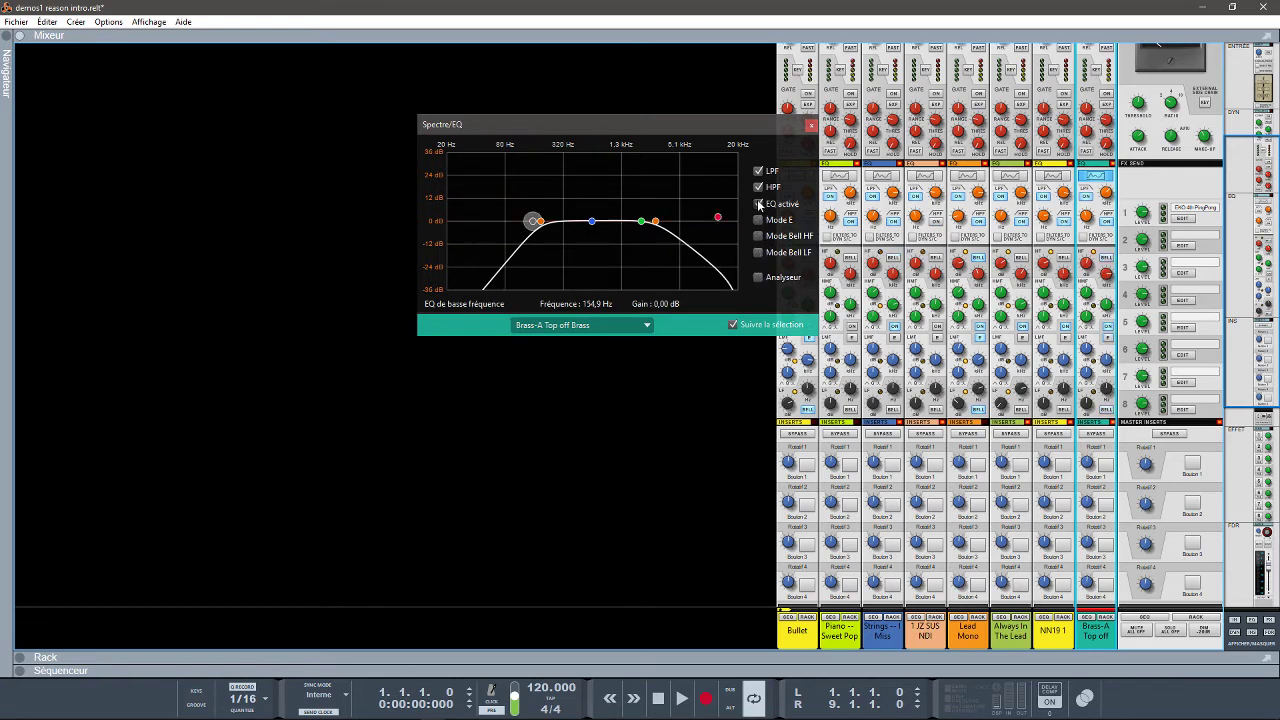
left_click(757, 201)
left_click(758, 172)
left_click(759, 187)
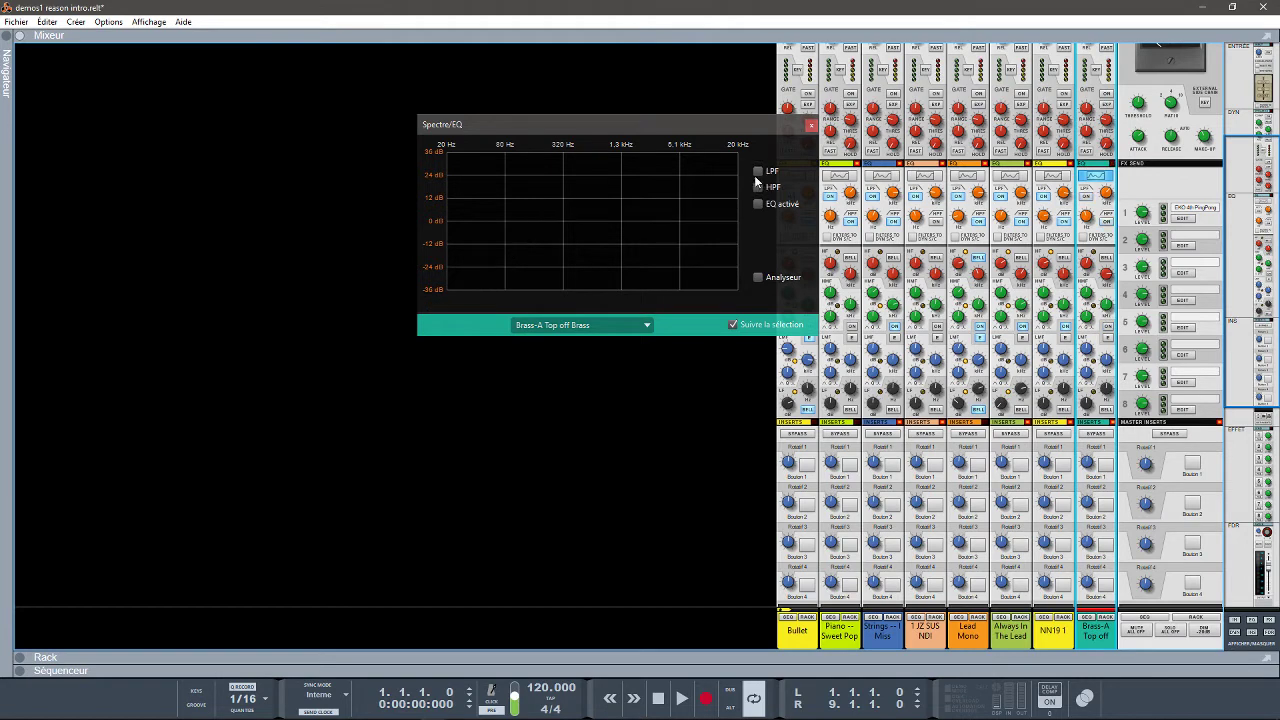
left_click(810, 128)
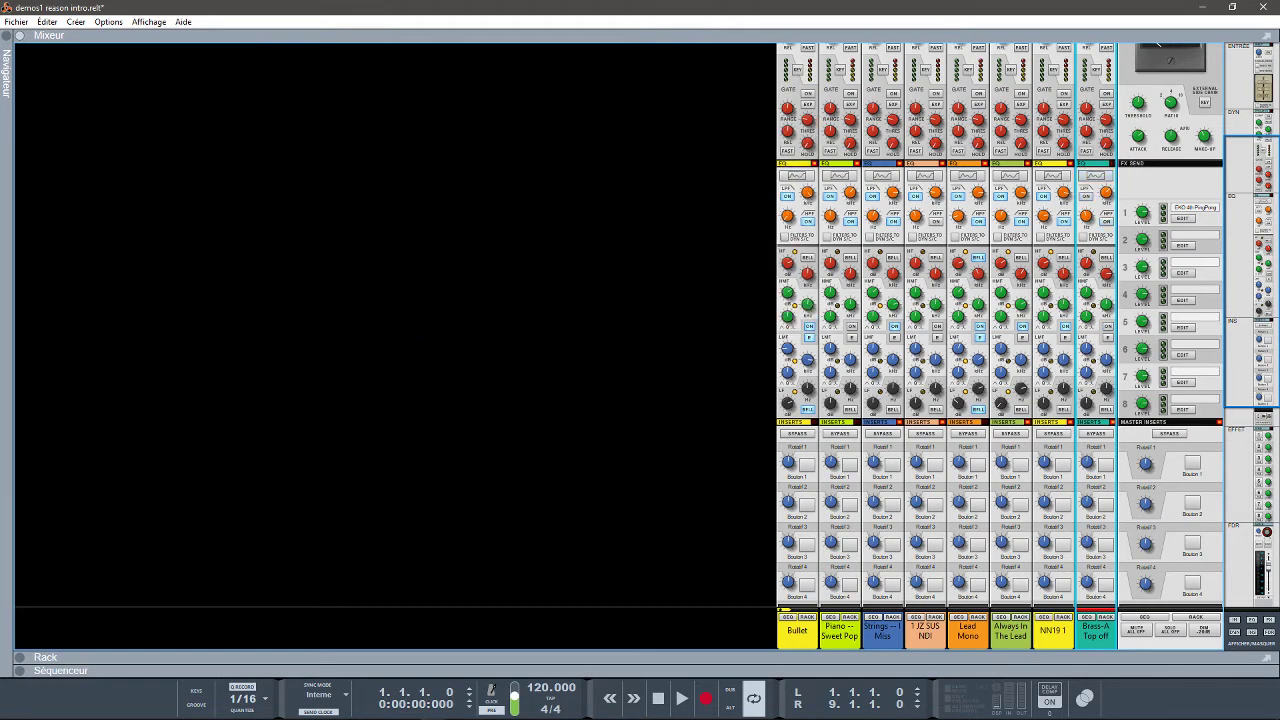
- Examine the mixer's input and dynamics sections, toggling the Brass channel's Filters to Dyn S/C option, and return to the faders
left_click_drag(1252, 285, 1258, 175)
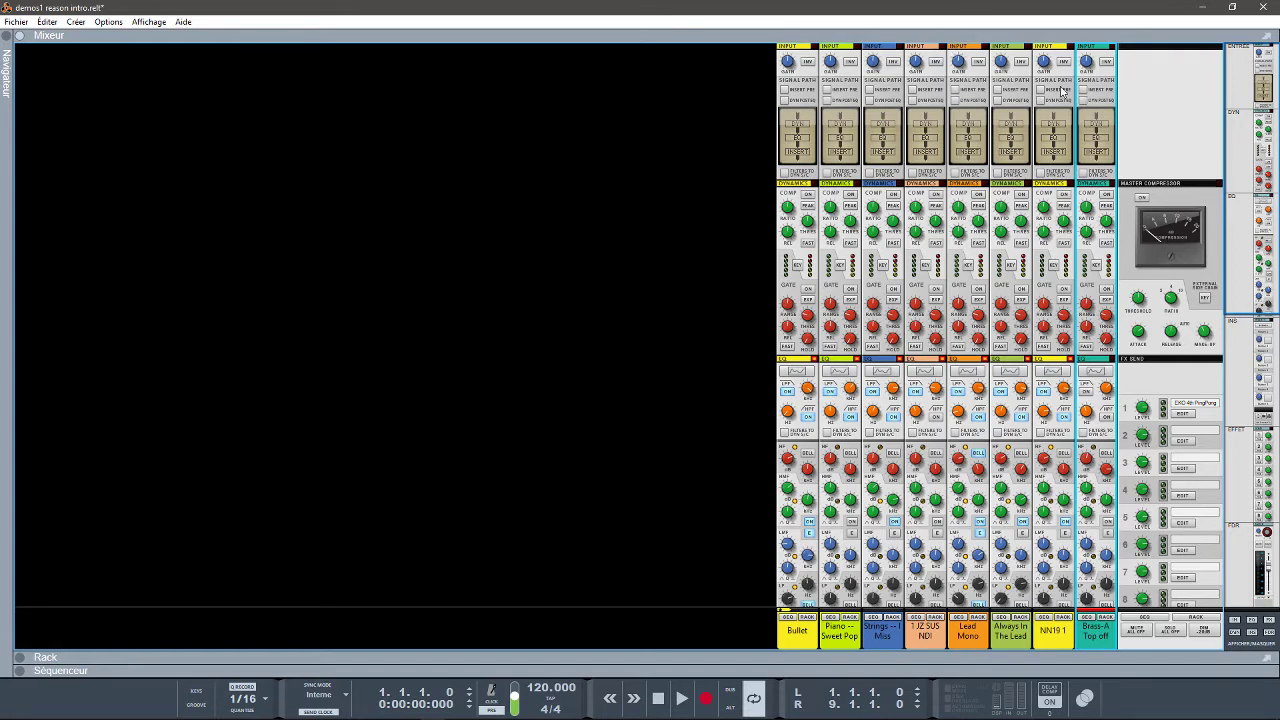
left_click(1083, 173)
left_click(1083, 173)
left_click(1083, 173)
left_click(1083, 173)
left_click_drag(1253, 186, 1253, 483)
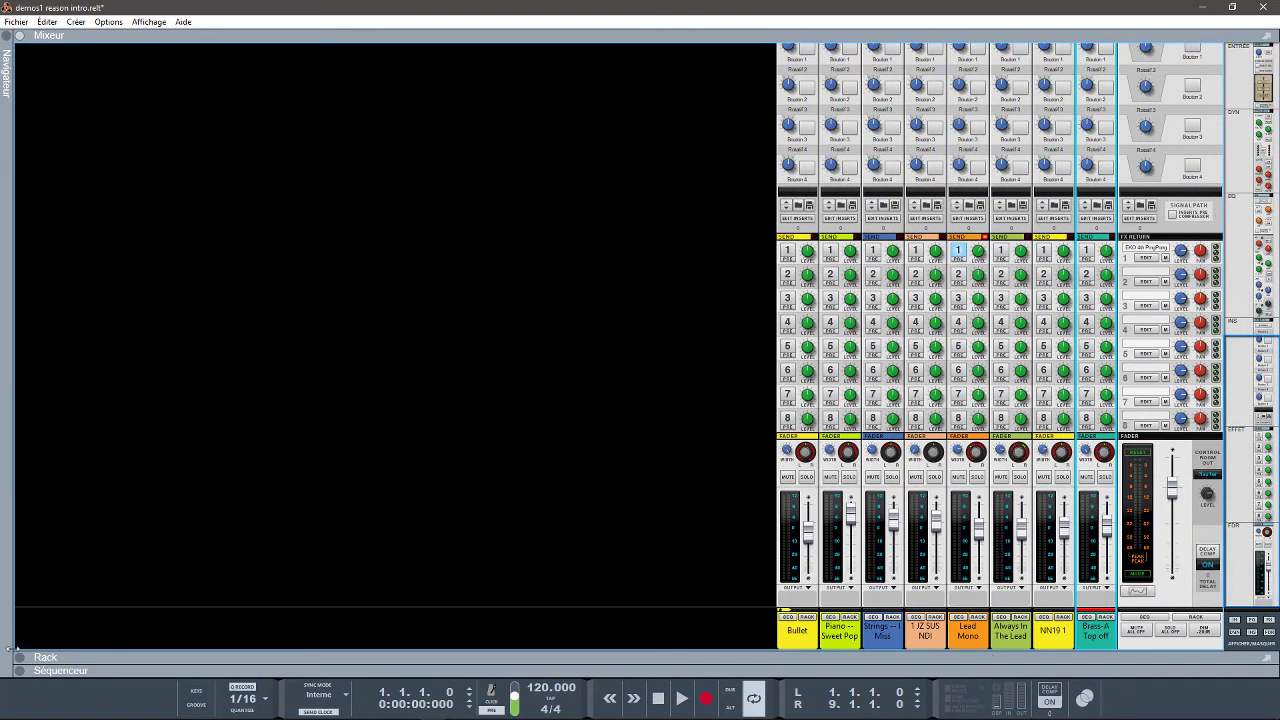
- Unfold the rack and fold the mixer so that the rack fills the workspace
left_click(17, 659)
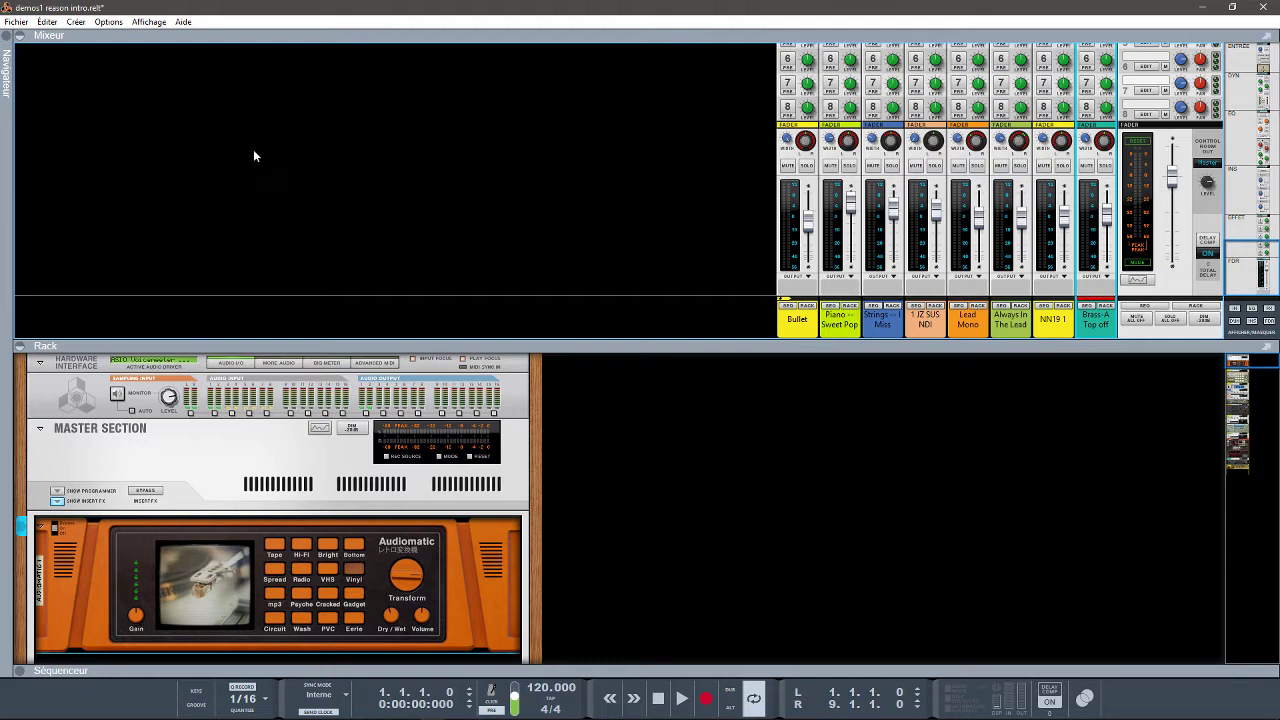
left_click(19, 36)
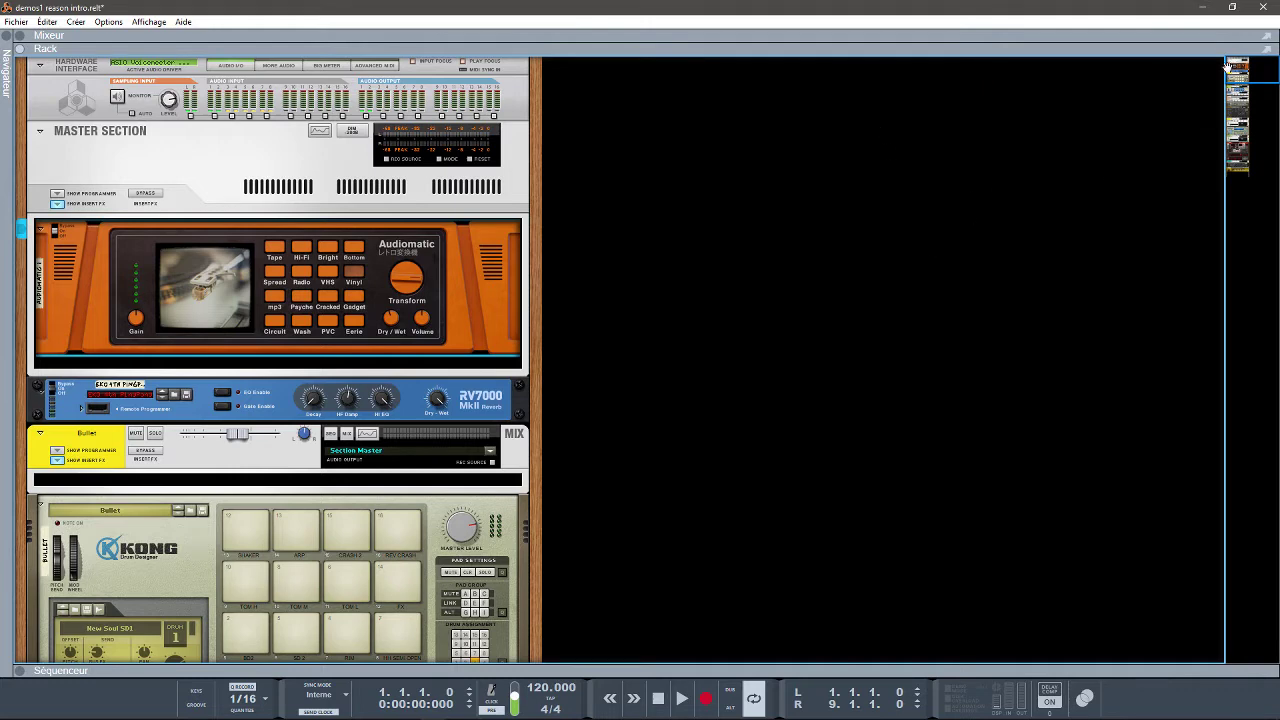
- Fold the rack and the mixer so that the sequencer fills the workspace, and zoom its timeline in on the clips
left_click_drag(1237, 72, 1240, 70)
left_click_drag(1240, 71, 1241, 69)
left_click(18, 57)
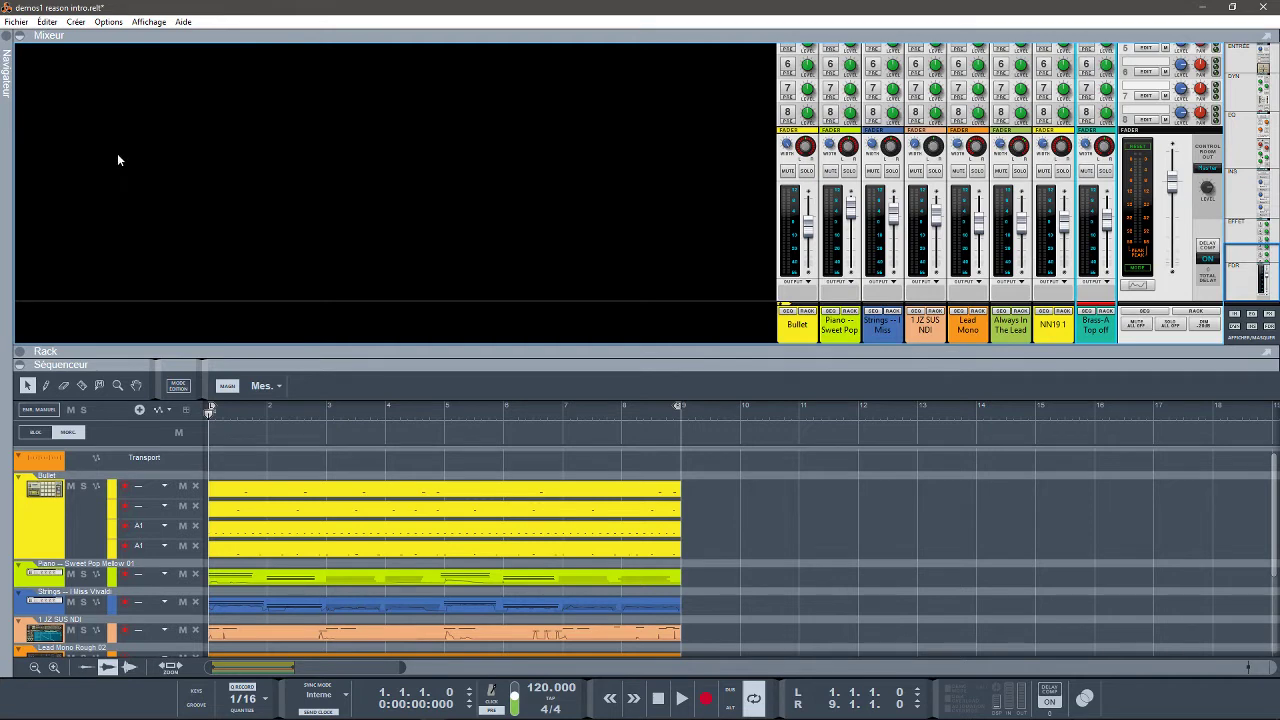
left_click(19, 35)
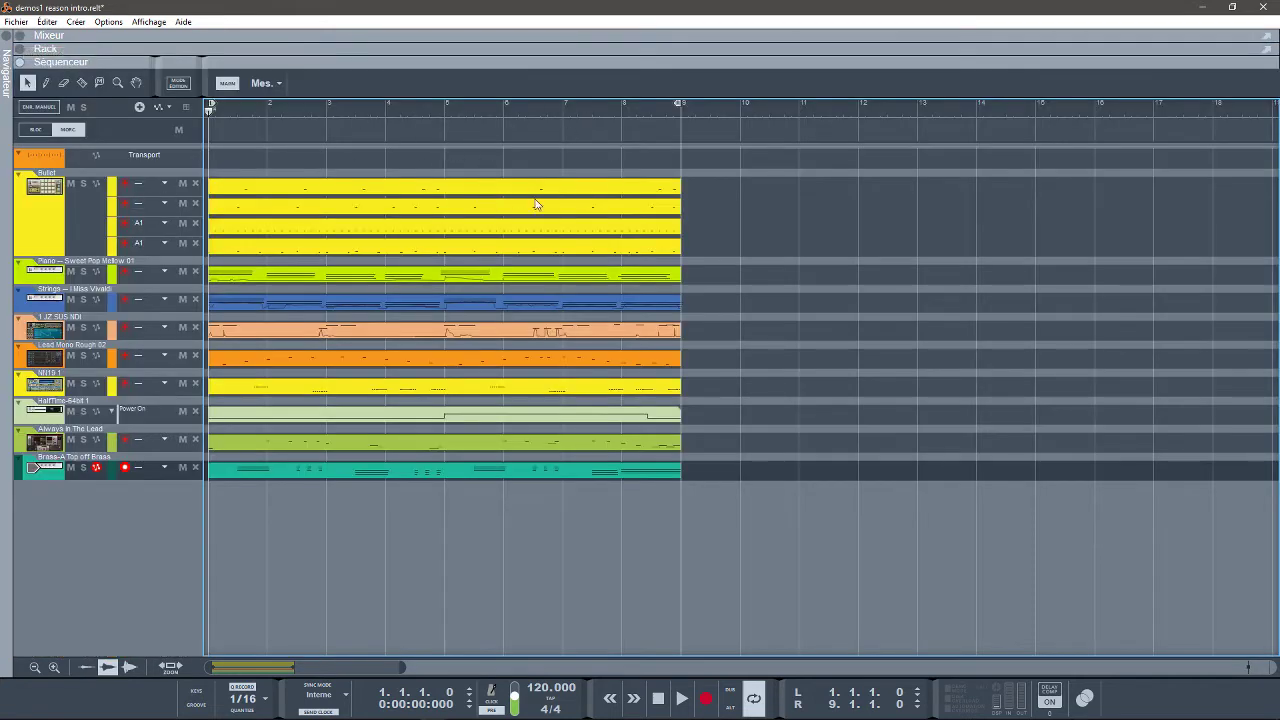
mouse_move(403, 668)
left_mouse_down()
mouse_move(294, 668)
mouse_move(311, 670)
left_mouse_up()
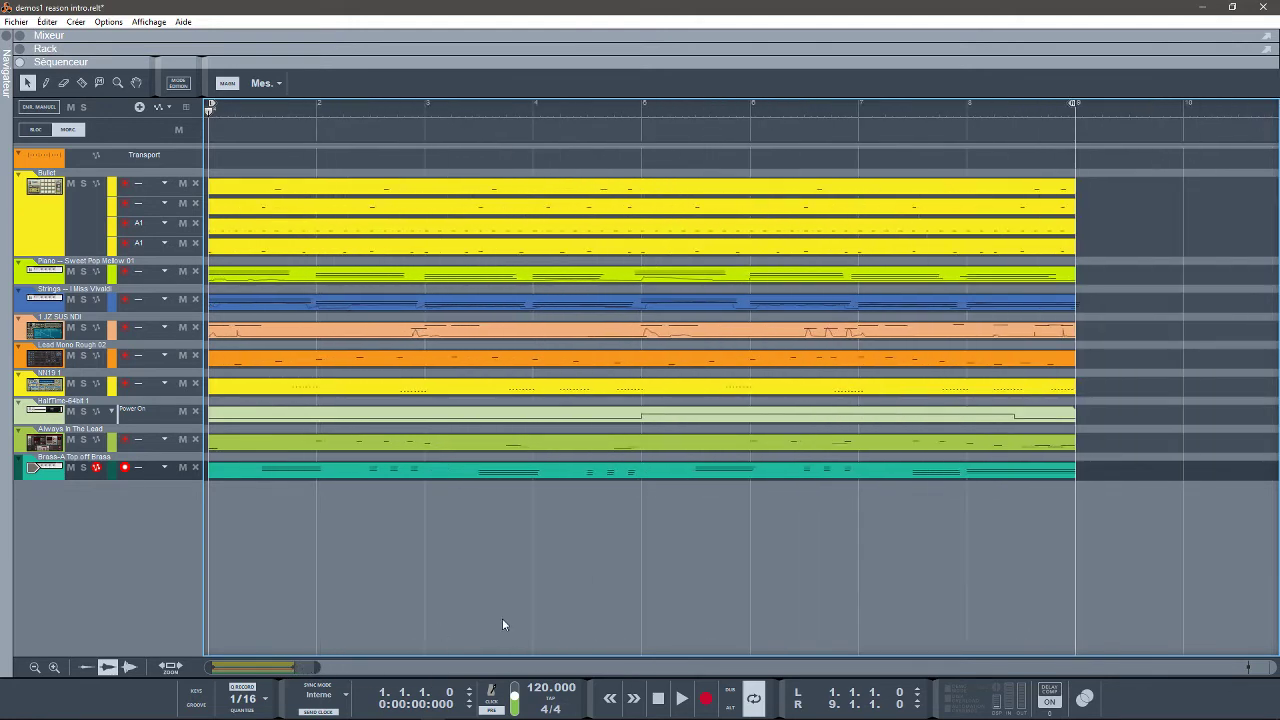
- Compare the sequencer's Block view with its Song view, switching between them twice and finishing in Song view
left_click(36, 129)
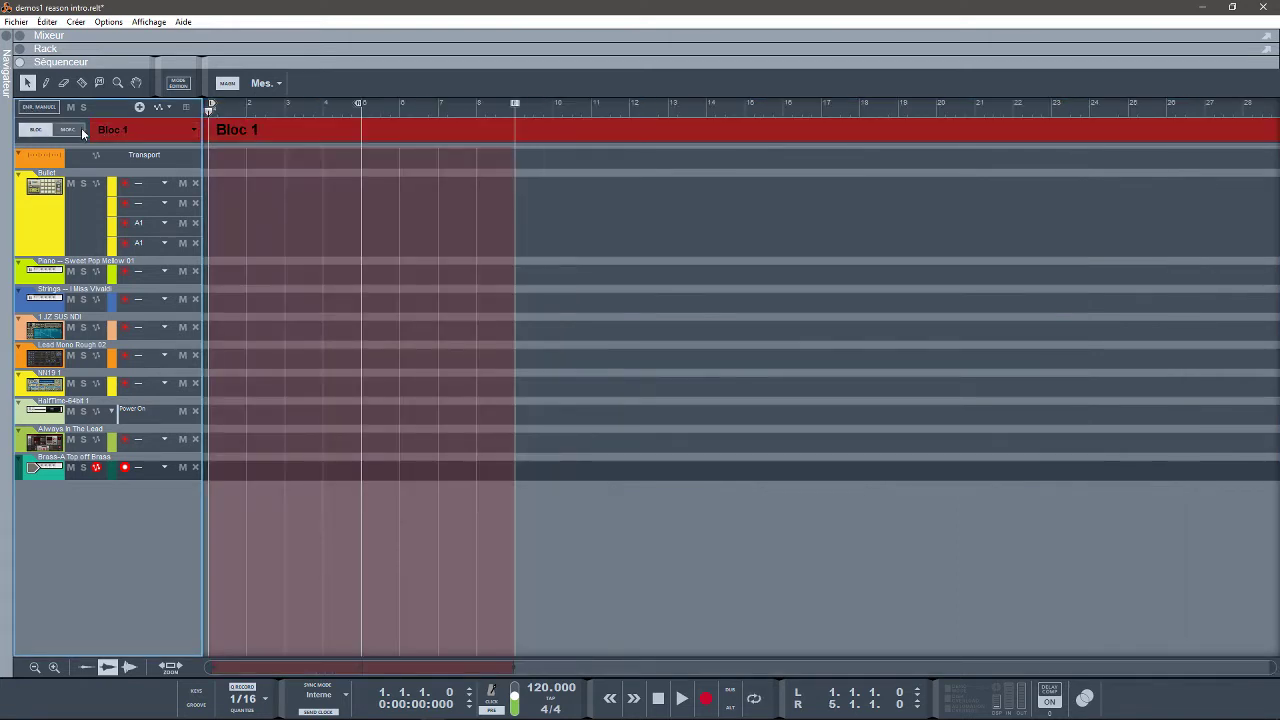
left_click(82, 131)
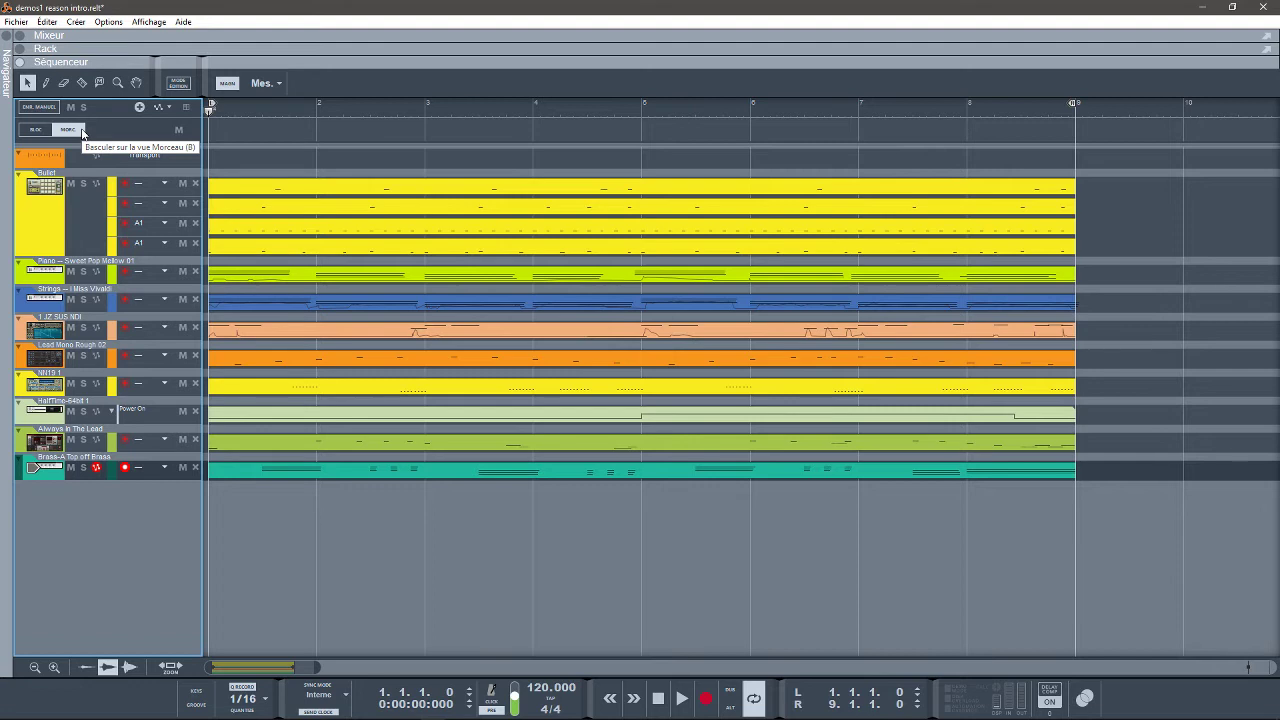
left_click(40, 130)
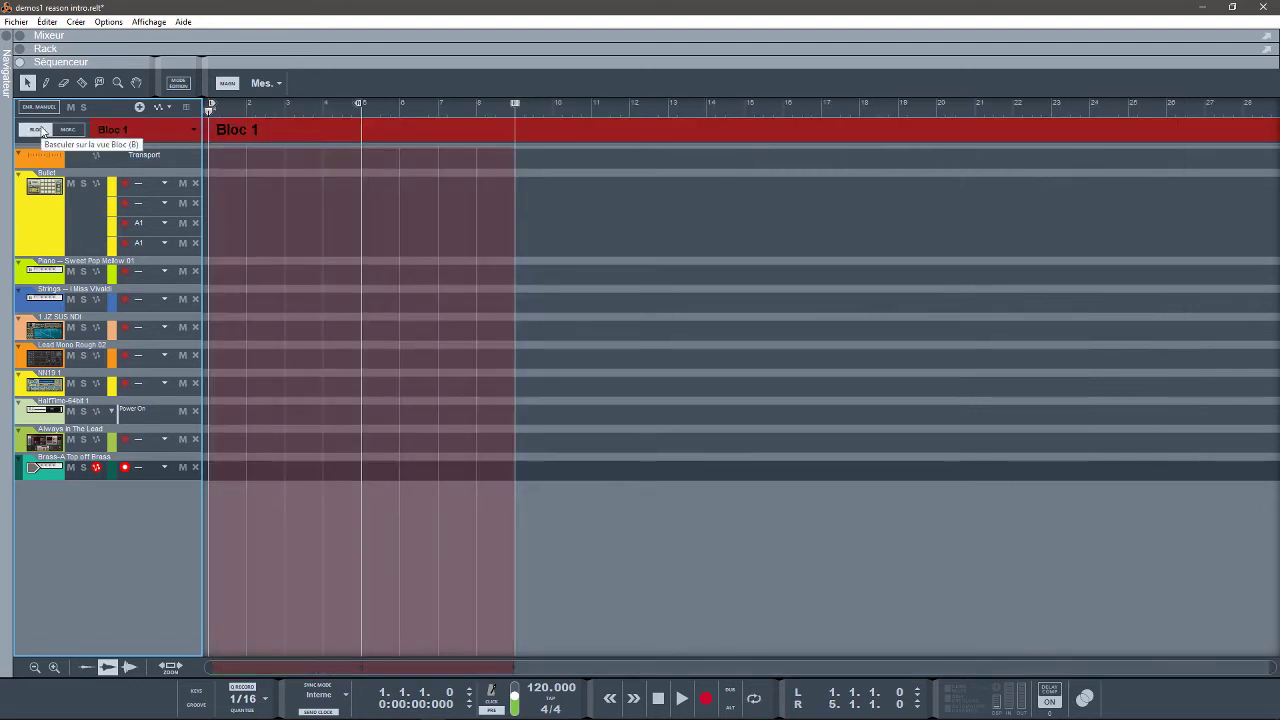
left_click(82, 131)
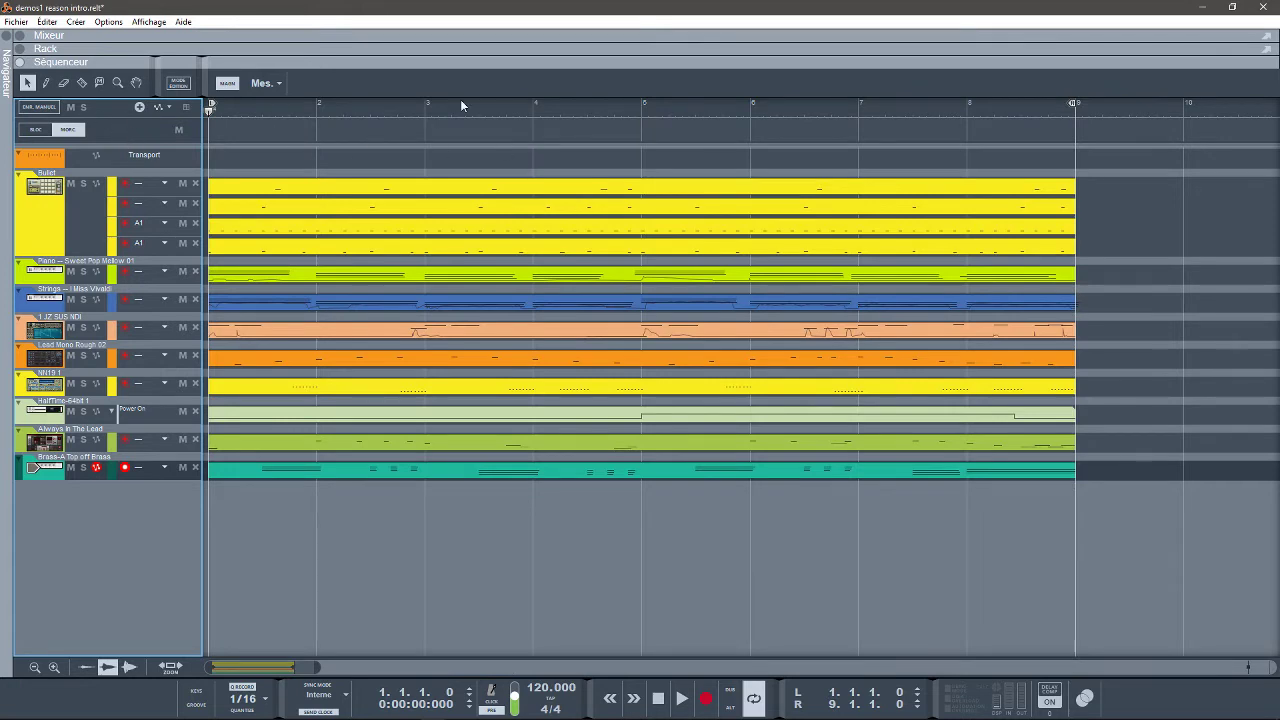
- Show and hide the ReGroove Mixer, and zoom the sequencer timeline in slightly so the eight-bar loop spans the arrangement
mouse_move(235, 712)
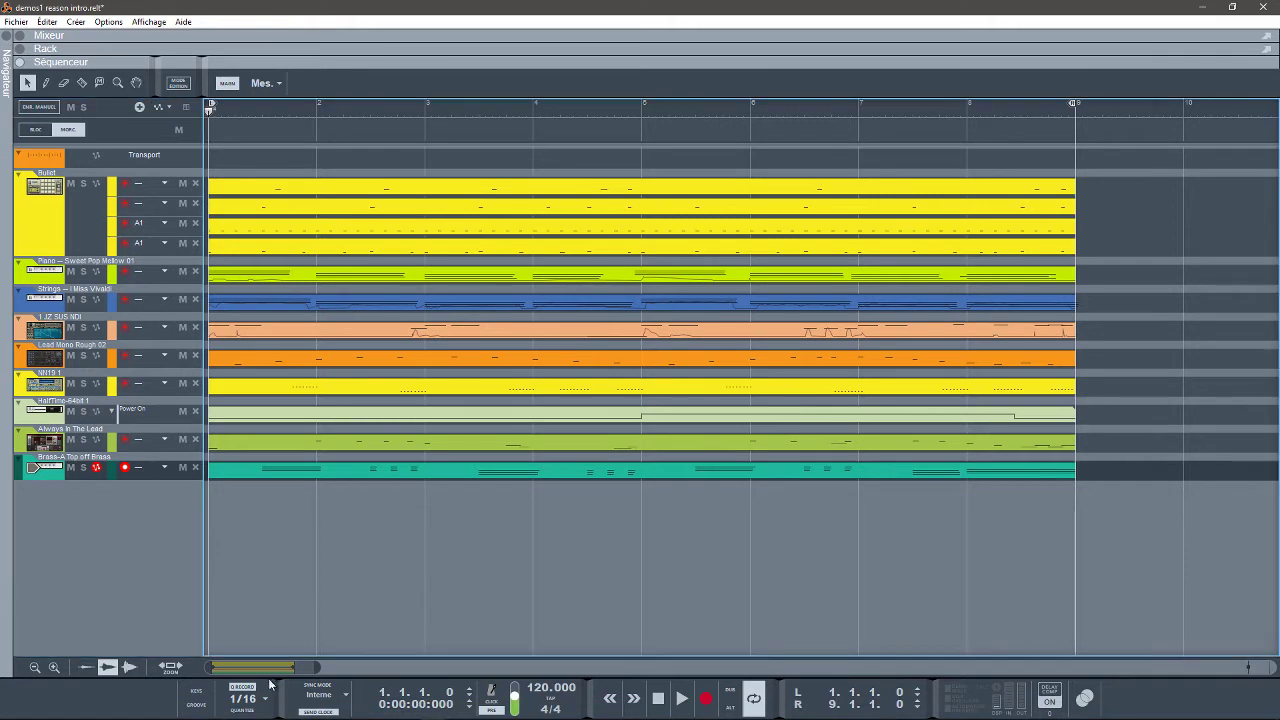
left_click(198, 703)
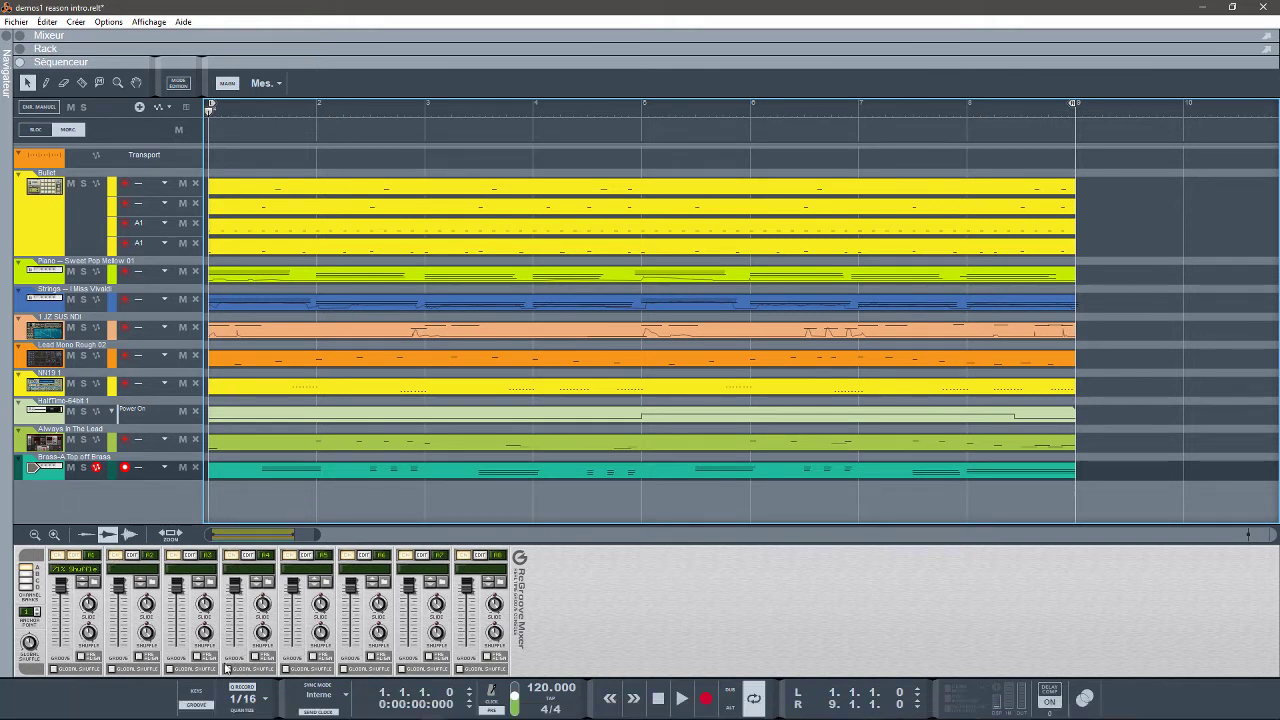
left_click(196, 703)
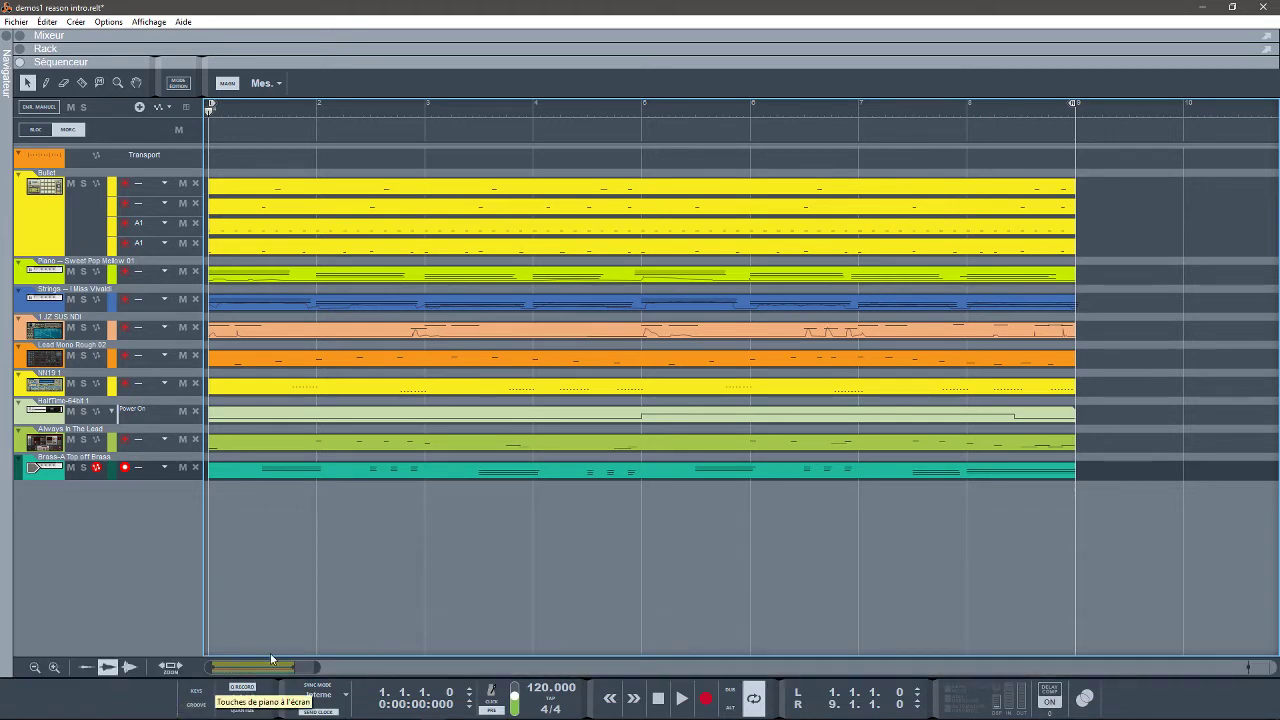
left_click_drag(309, 669, 306, 670)
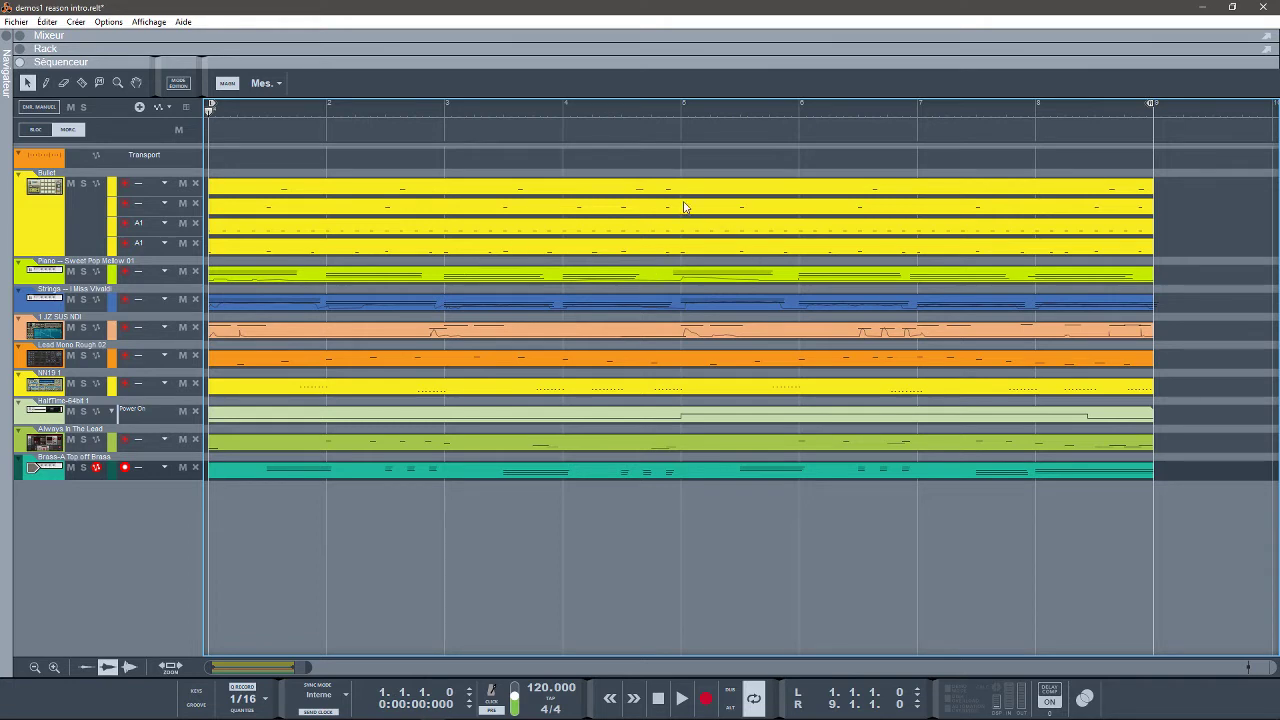
- Display the mixer above the sequencer after a brief look at the rack, and play the song for a moment
left_click(24, 50)
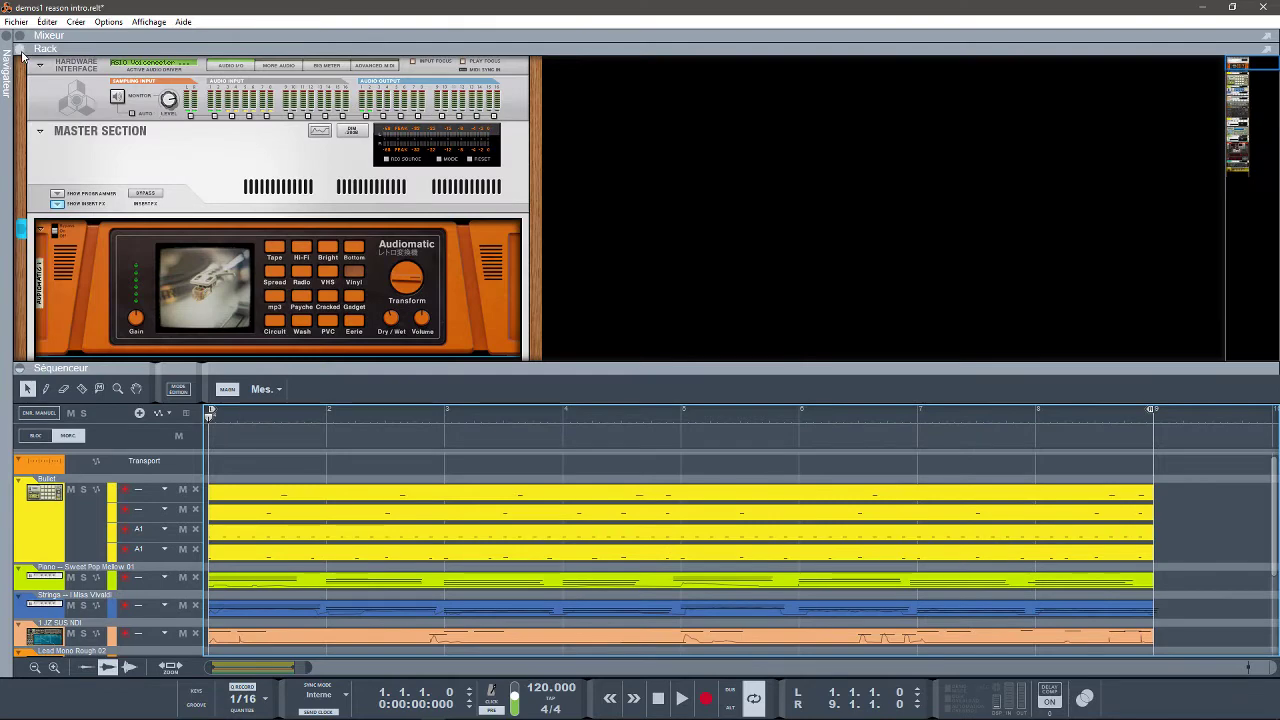
left_click(20, 48)
left_click(20, 37)
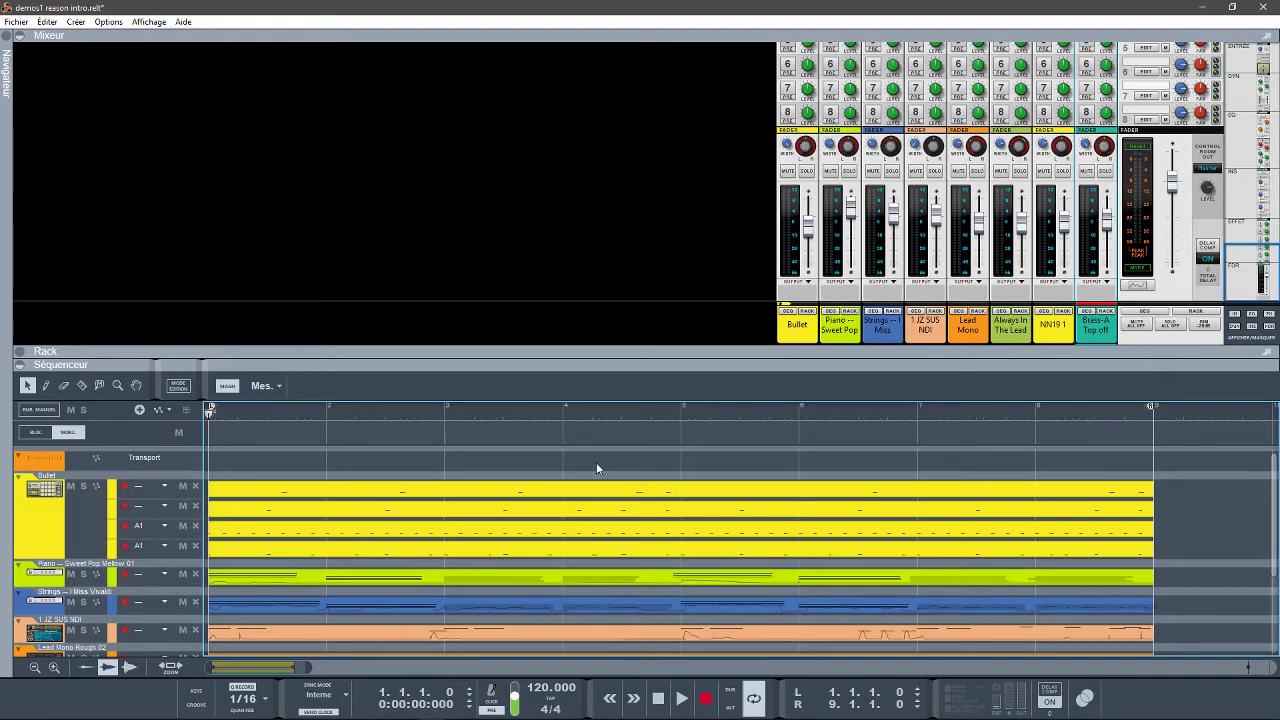
key("space")
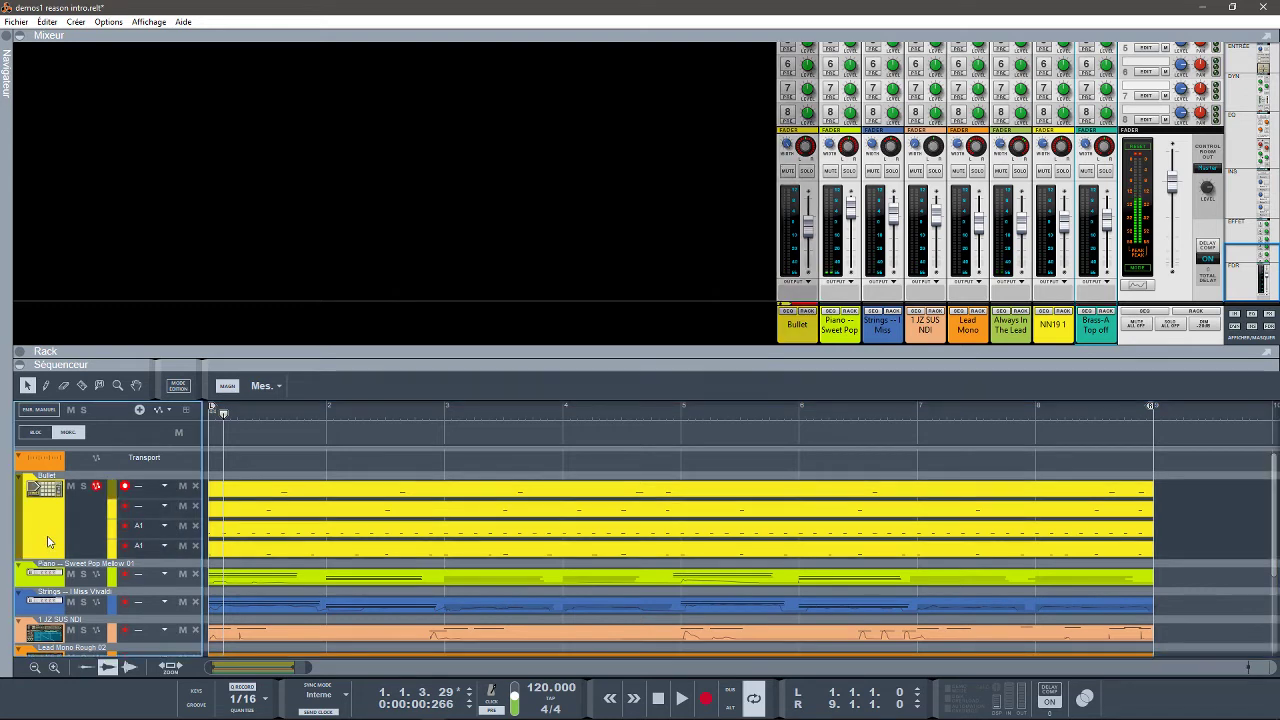
- Solo the Bullet track and bring up its Kong drum machine in a rack that fills the workspace
left_click(83, 486)
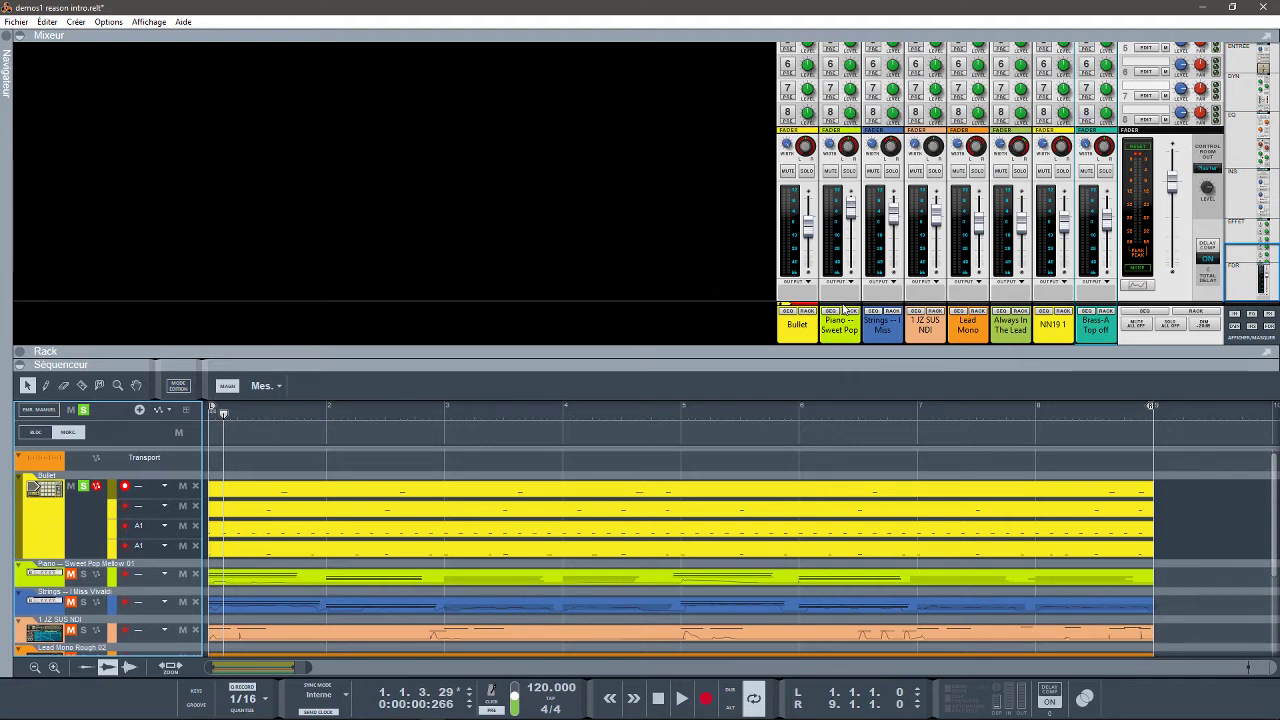
left_click(805, 313)
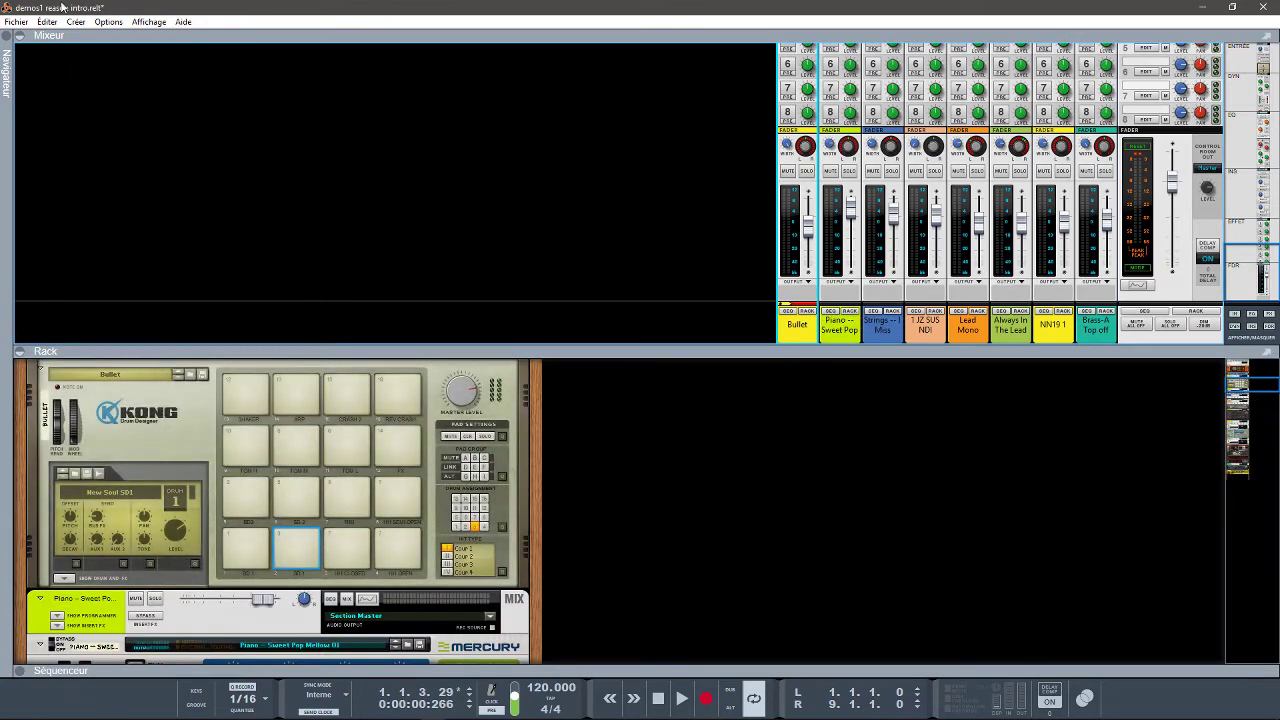
left_click(20, 36)
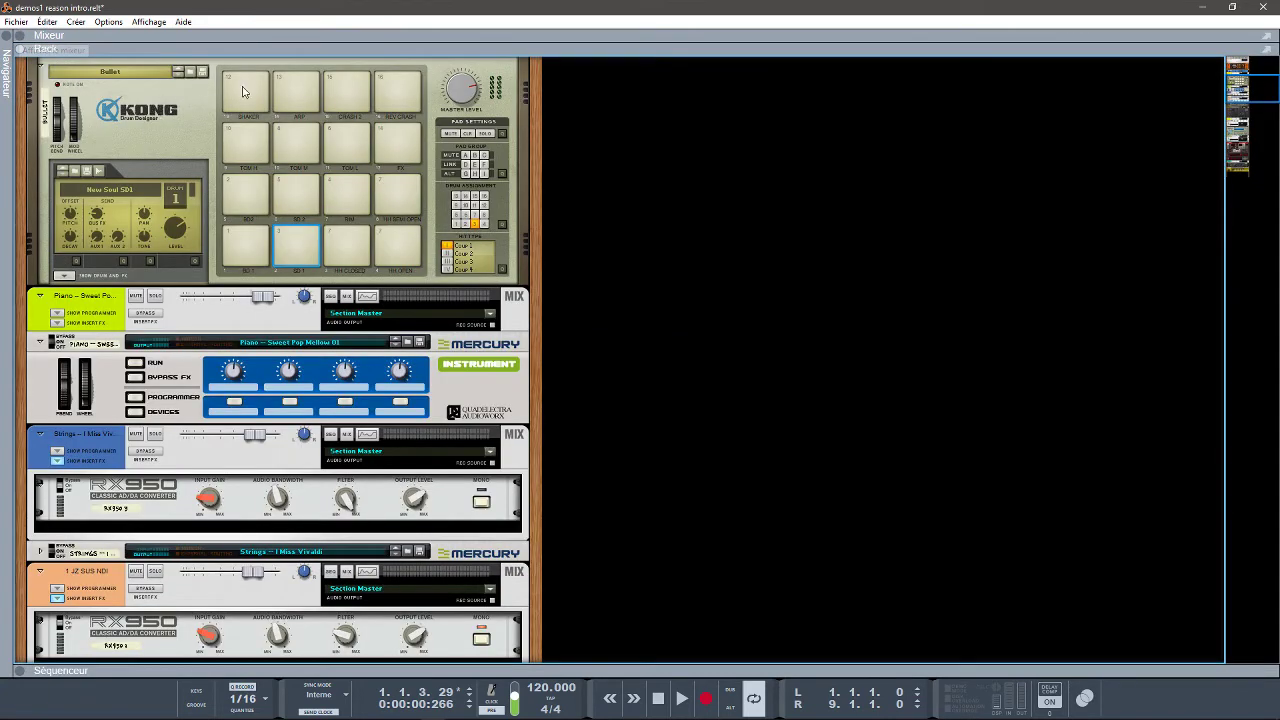
- Audition all 16 Kong drum pads one after another, from BD 1 through to REV CRASH
left_click(228, 250)
left_click(289, 252)
left_click(344, 251)
left_click(397, 246)
left_click(240, 195)
left_click(294, 193)
left_click(343, 193)
left_click(389, 193)
left_click(395, 148)
left_click(342, 148)
left_click(295, 150)
left_click(247, 148)
left_click(246, 92)
left_click(297, 92)
left_click(351, 99)
left_click(398, 92)
- Show and hide Kong's drum and FX section, and briefly unfold and fold the browser
left_click(64, 277)
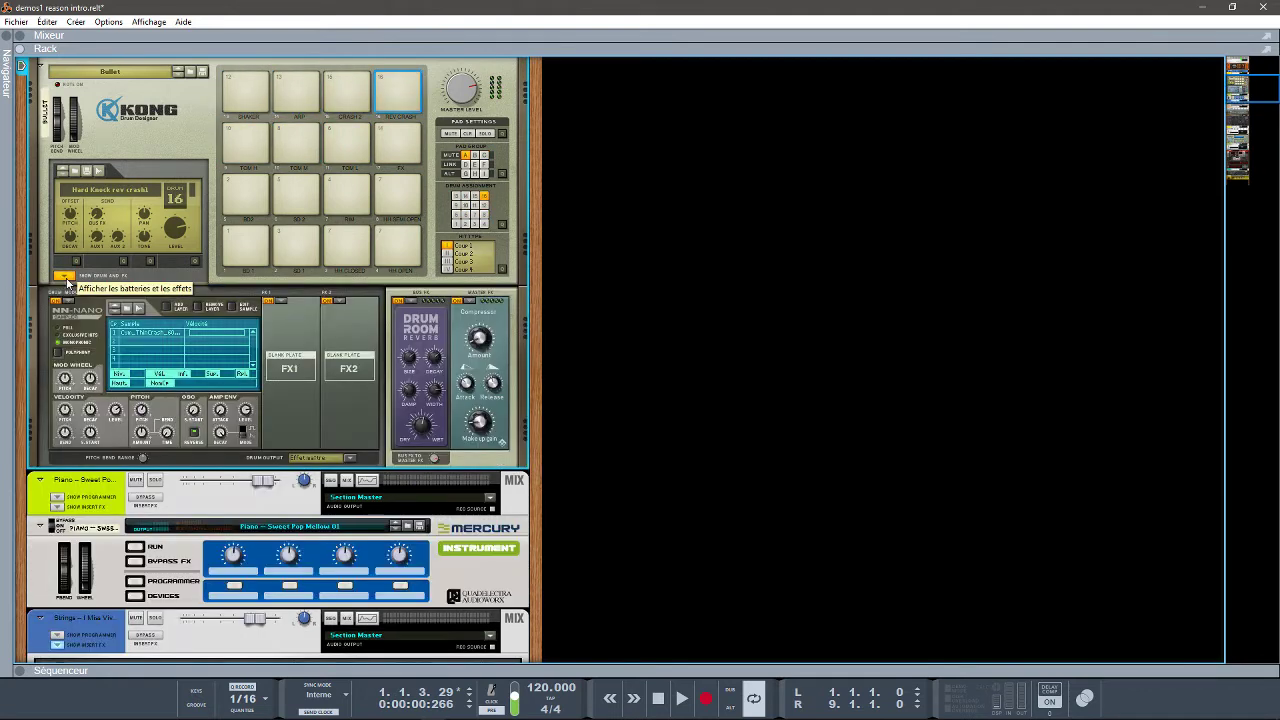
left_click(64, 277)
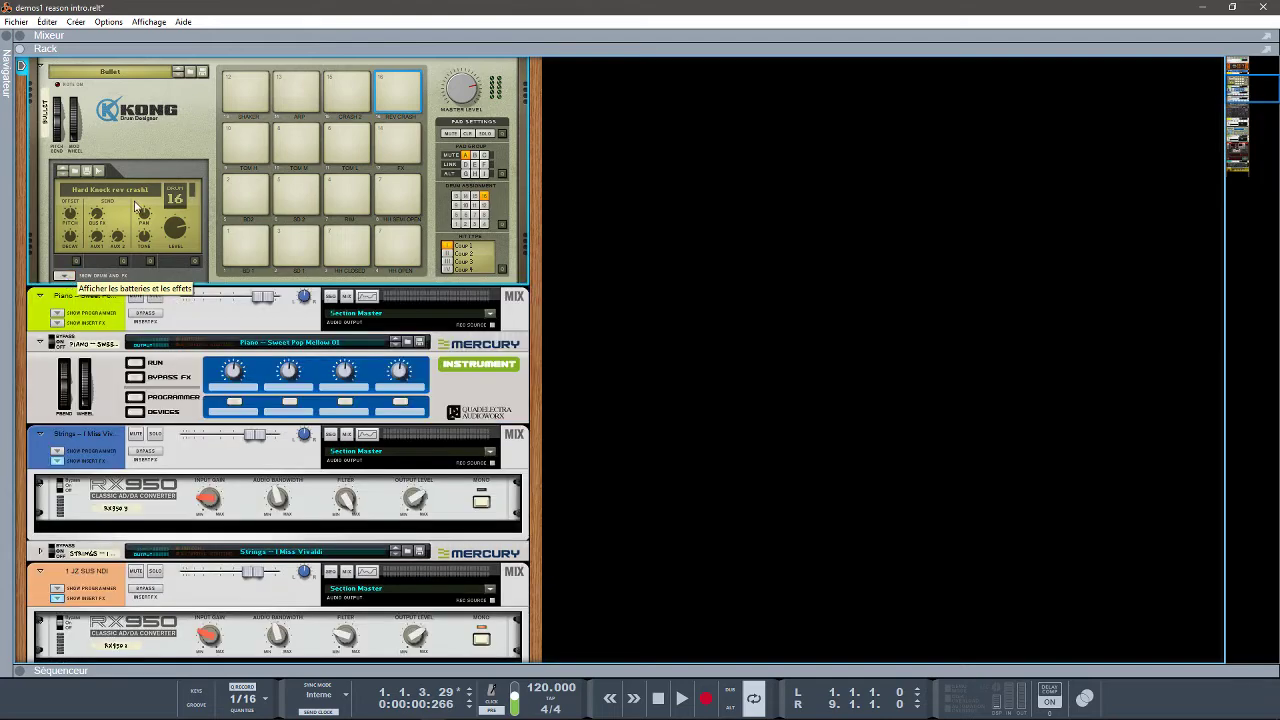
left_click(5, 34)
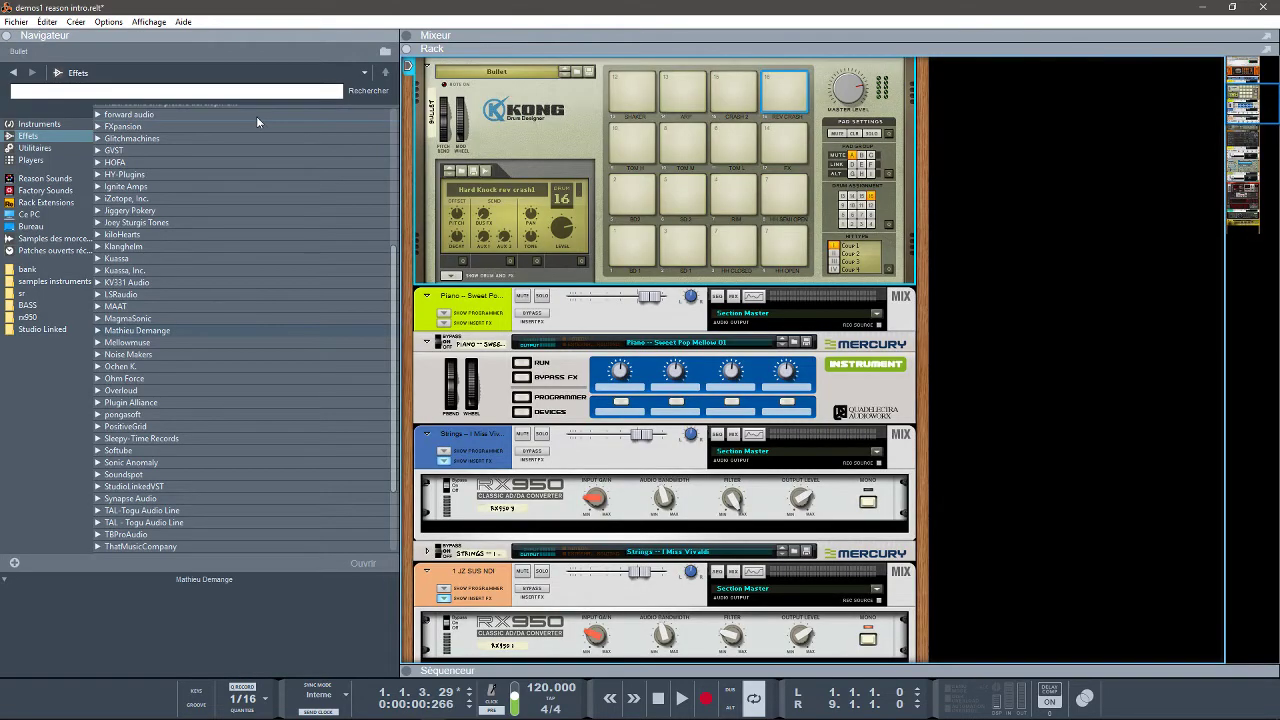
left_click(5, 36)
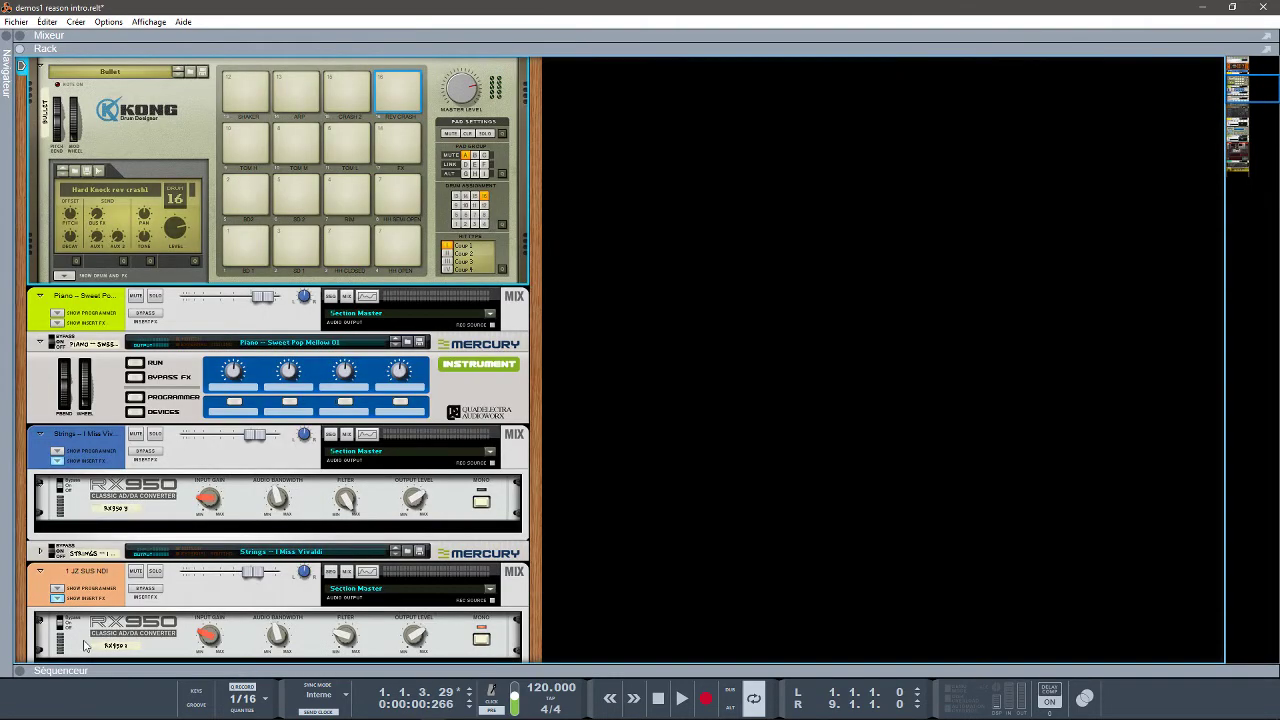
- Unfold the sequencer below the rack, add a new lane to the Bullet track and delete that lane again
left_click(19, 671)
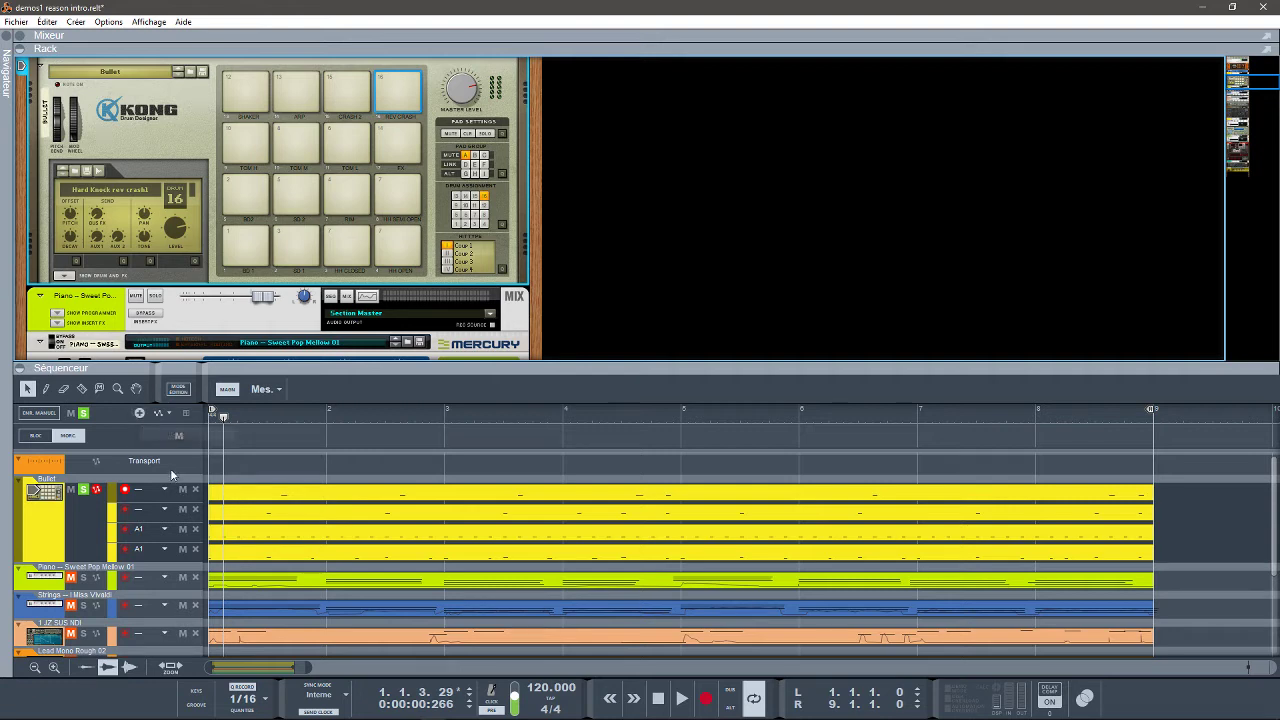
left_click(139, 413)
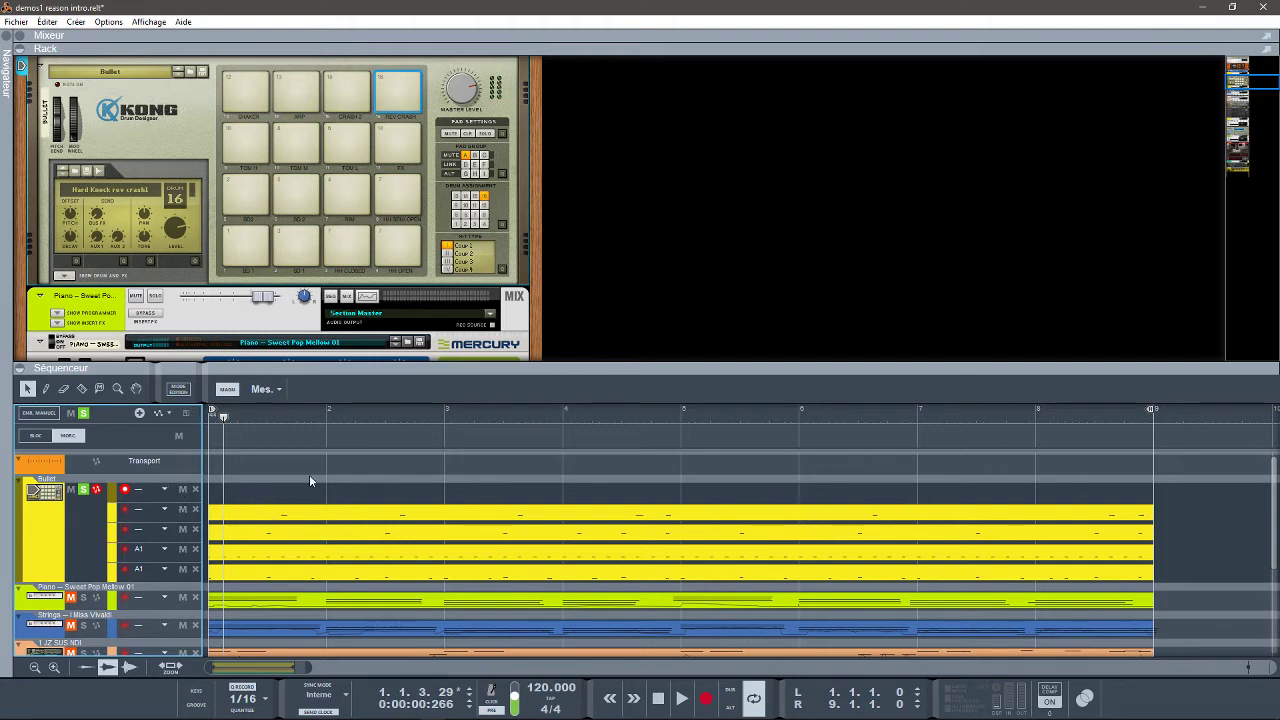
left_click(195, 489)
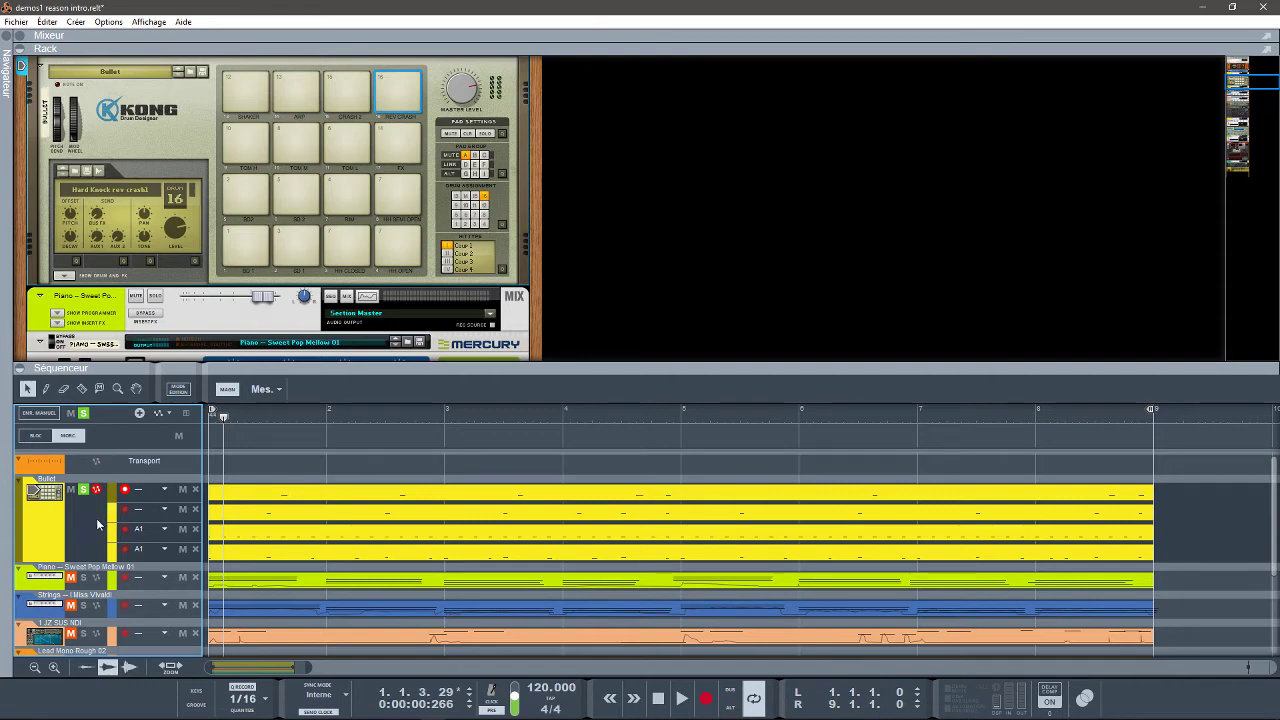
- Show the mixer, rack and sequencer in different combinations, finishing with the sequencer alone in the workspace
left_click(27, 38)
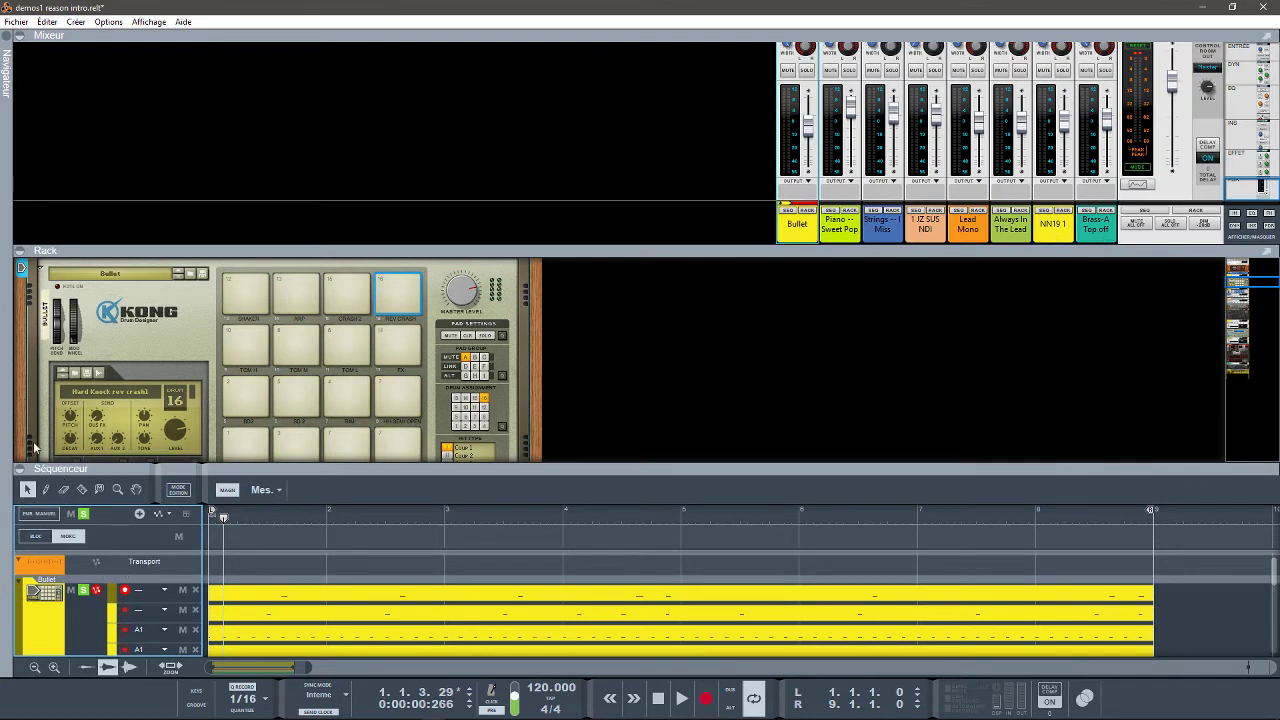
left_click(26, 469)
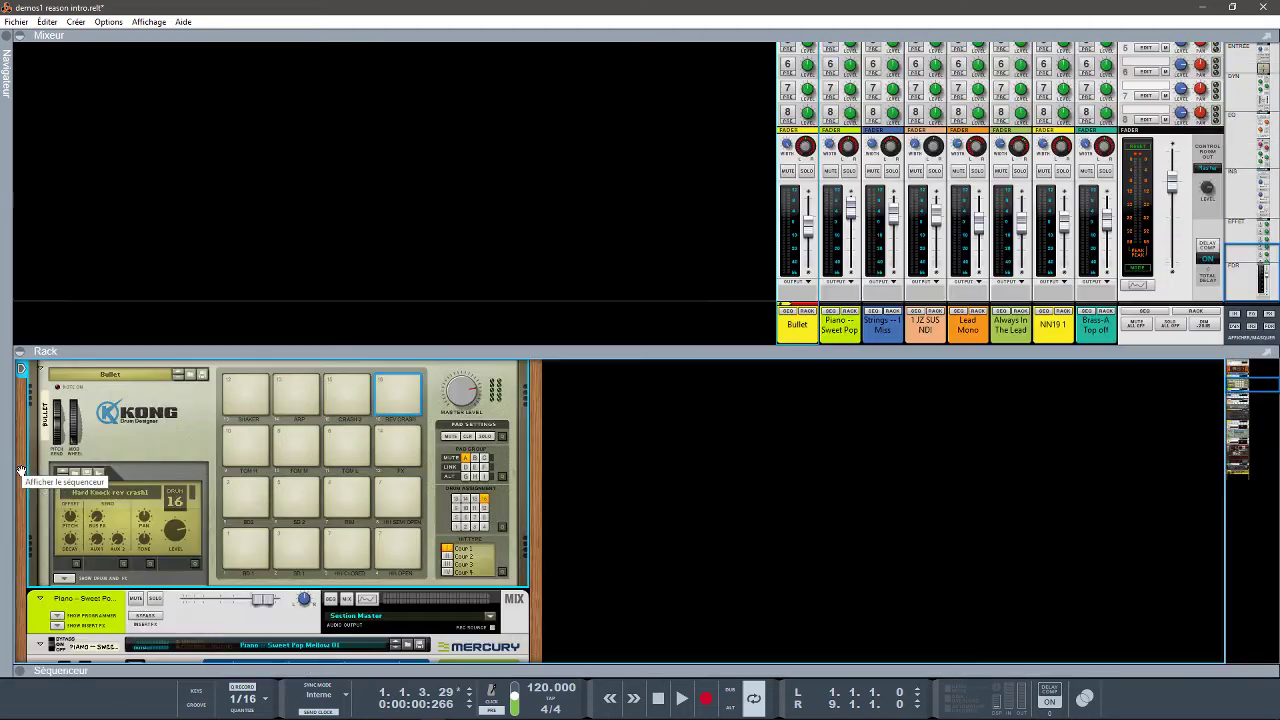
left_click(20, 351)
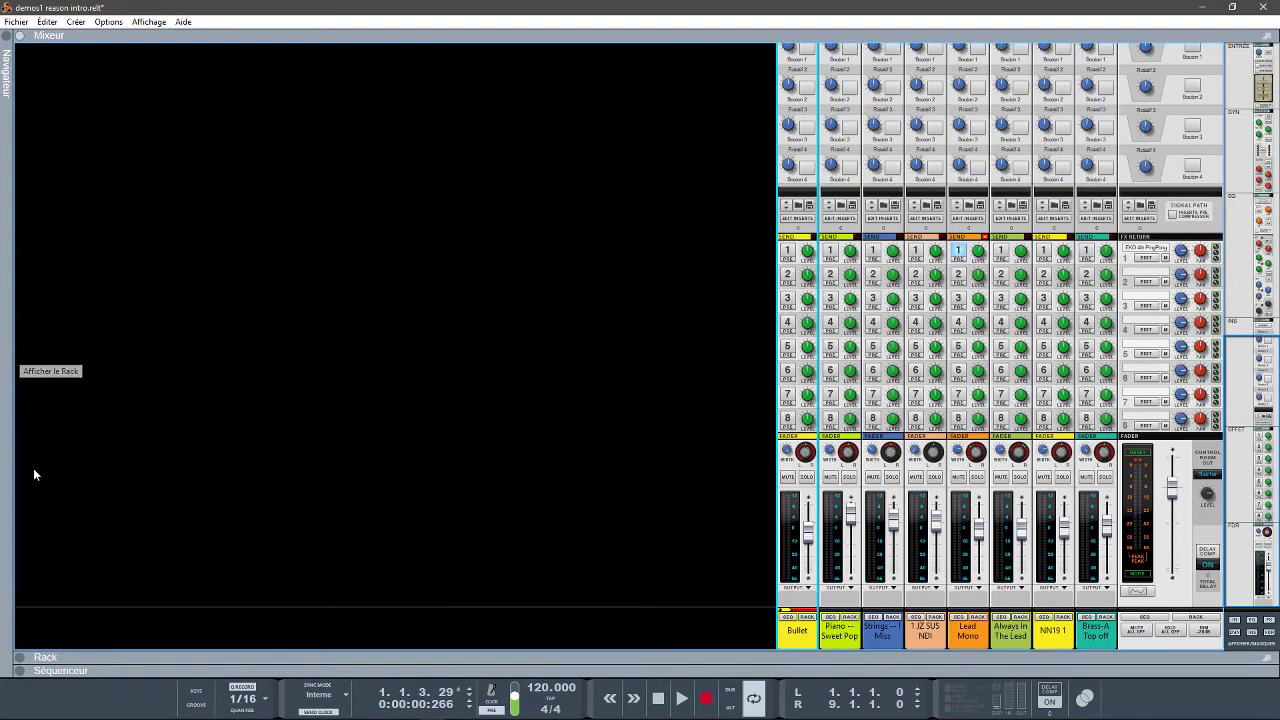
left_click(20, 670)
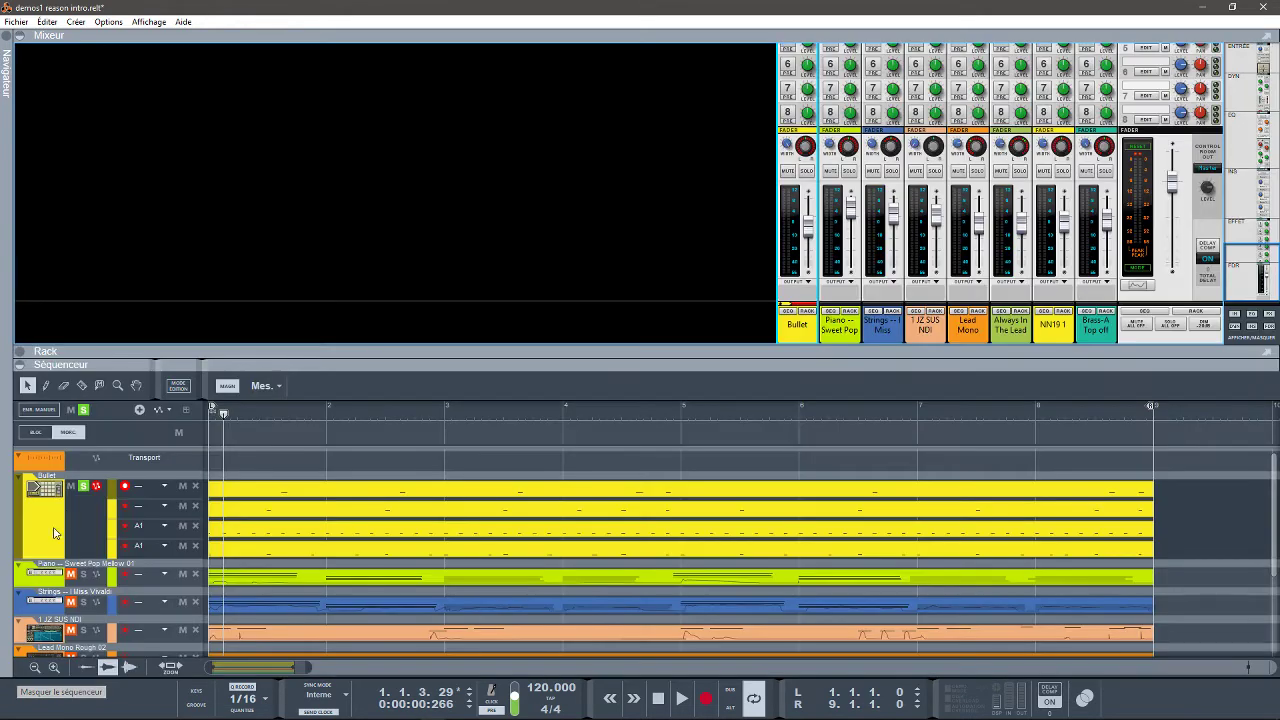
left_click(27, 37)
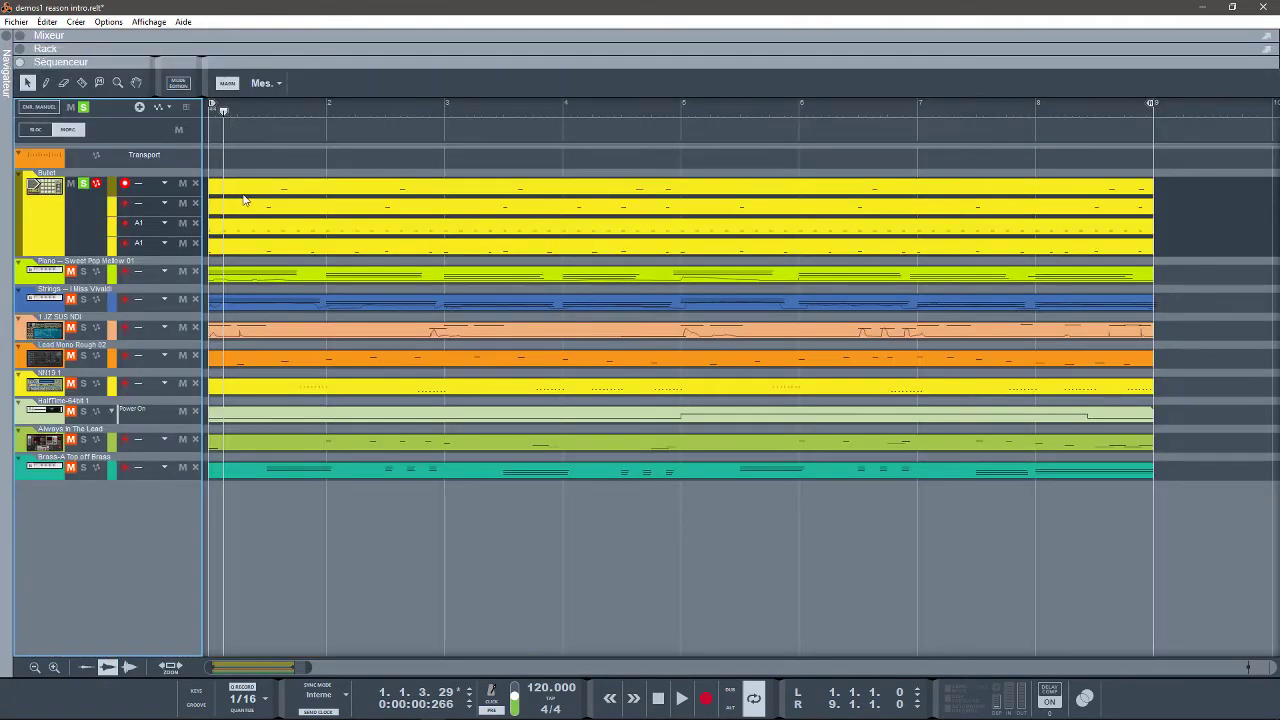
- Select the Brass track's clip, and switch the workspace from the sequencer to the rack alone
left_click(325, 466)
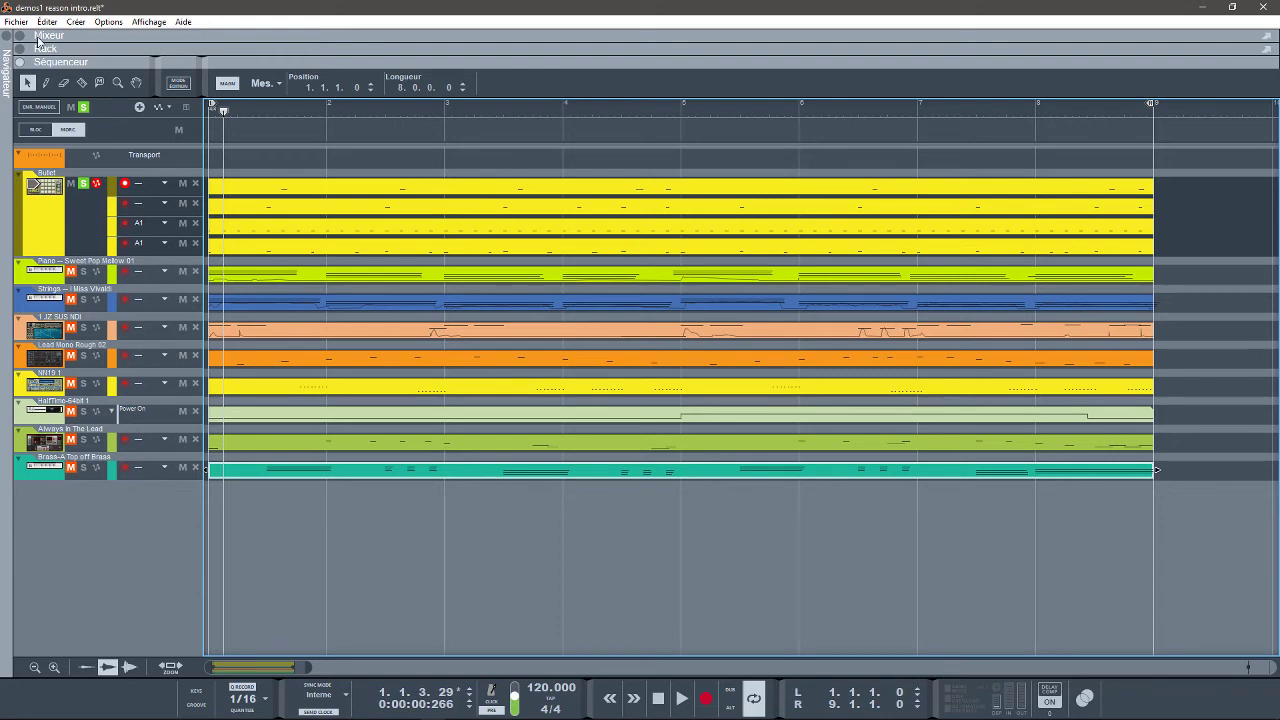
left_click(19, 61)
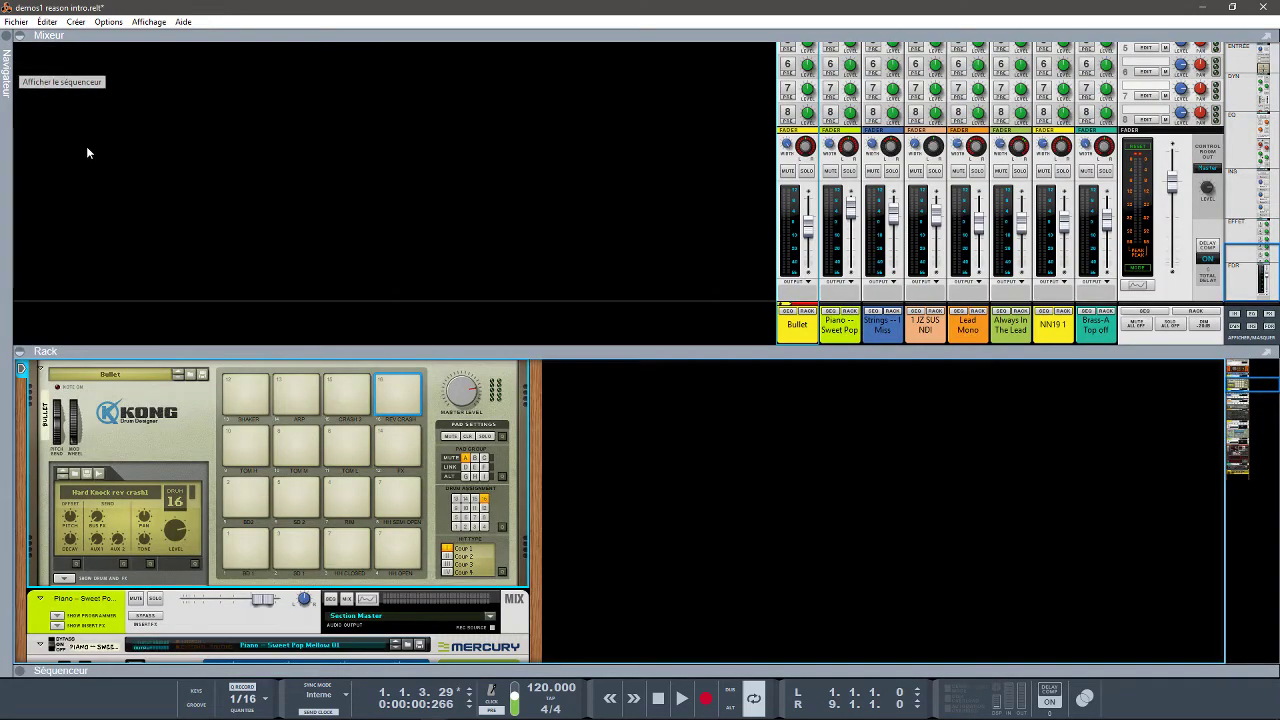
left_click(19, 36)
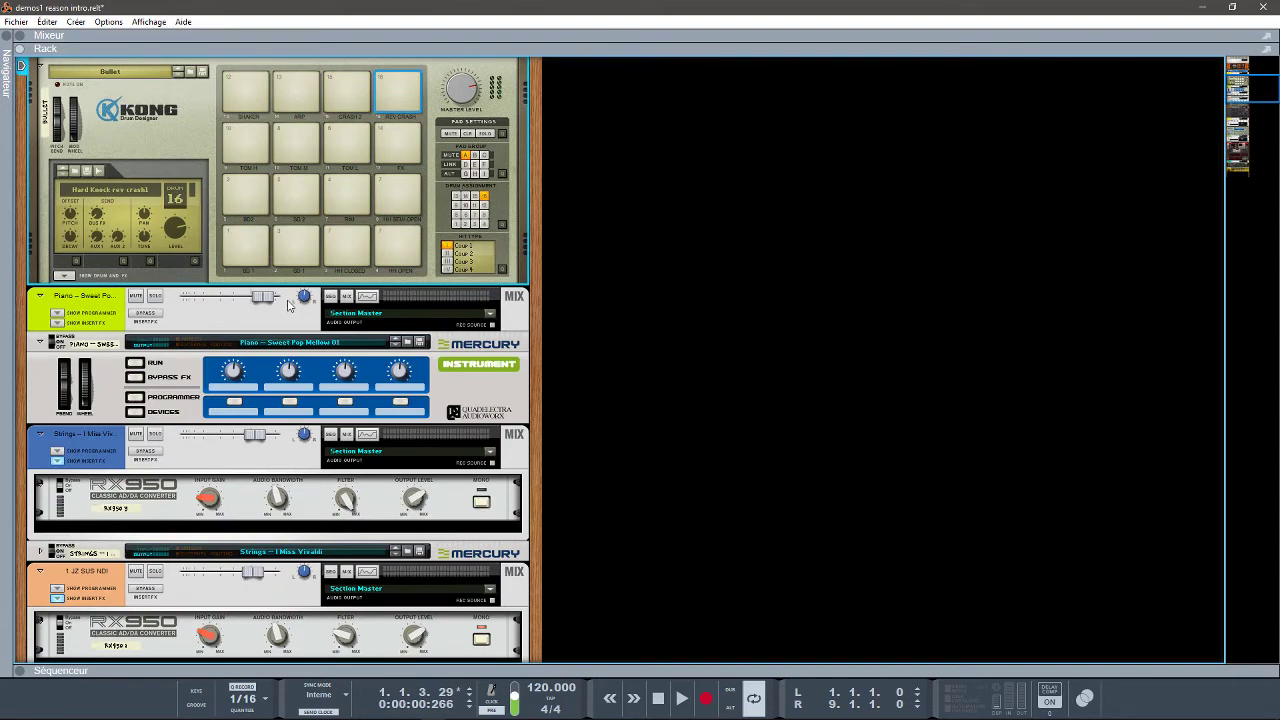
- Play the song with the Bullet mix channel soloed in the rack, and flip the rack to its rear cabling
scroll(1247, 97, "up", 5)
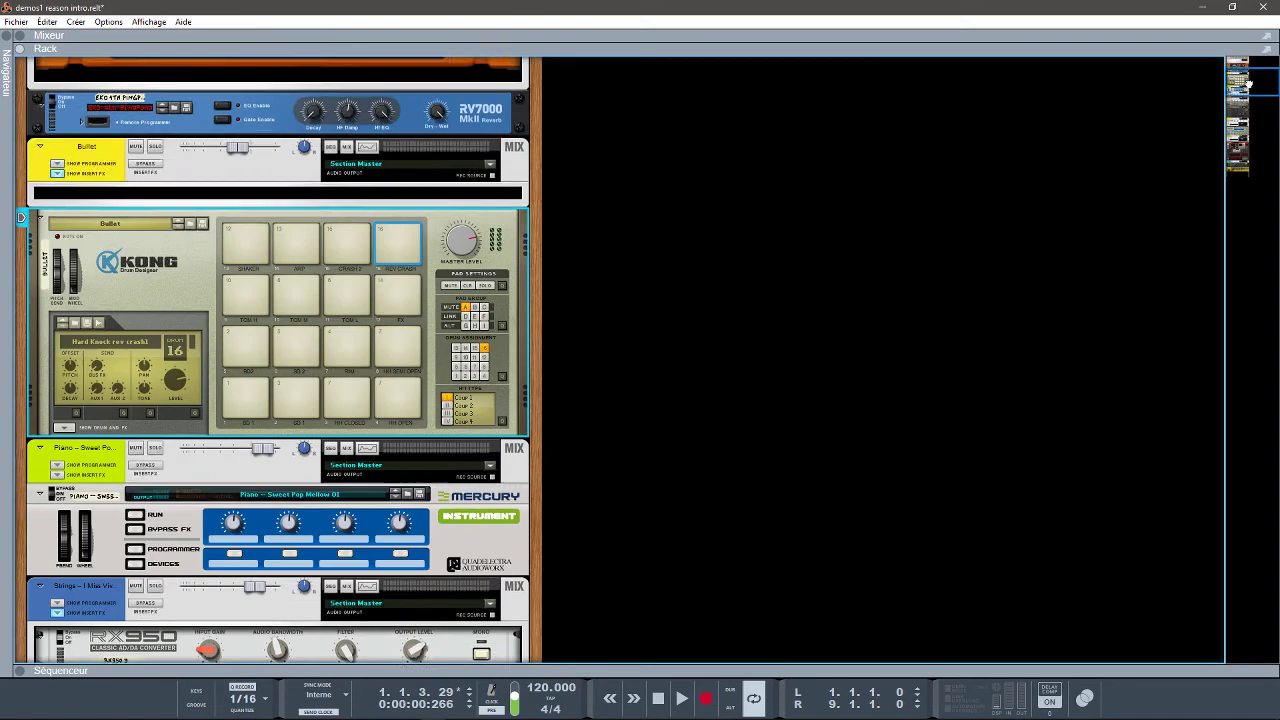
left_click(154, 193)
key("space")
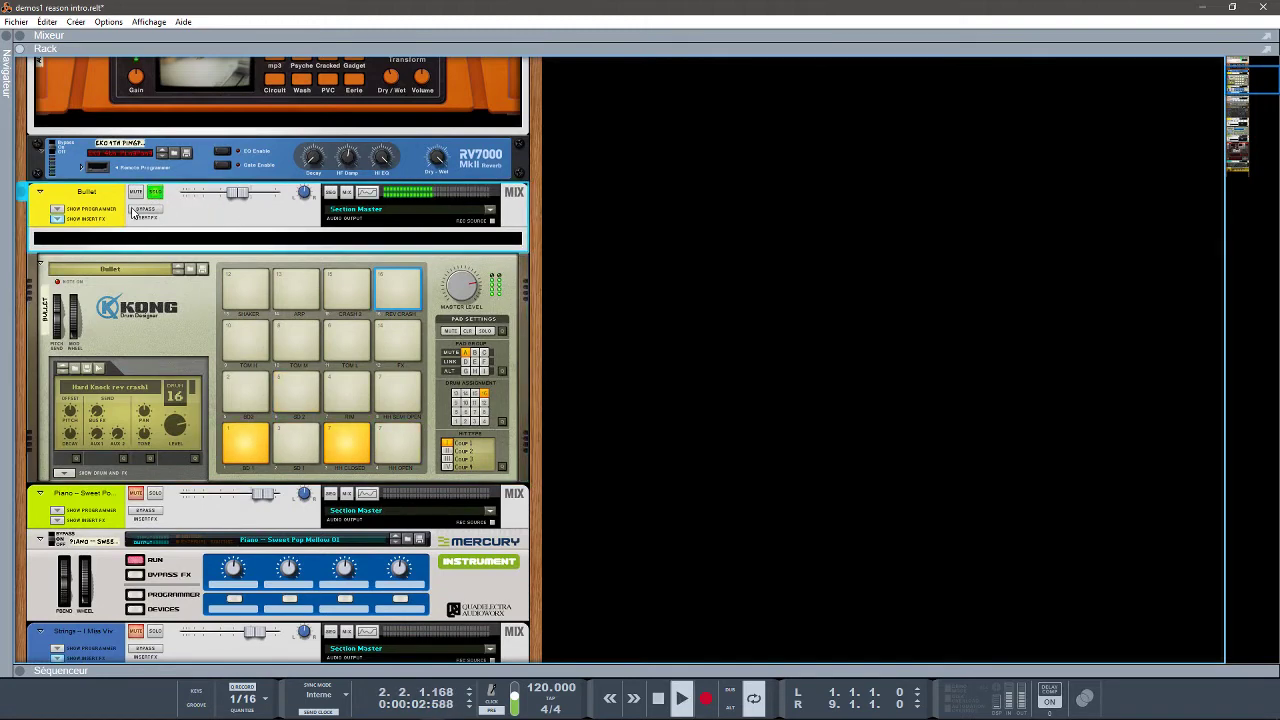
key("Tab")
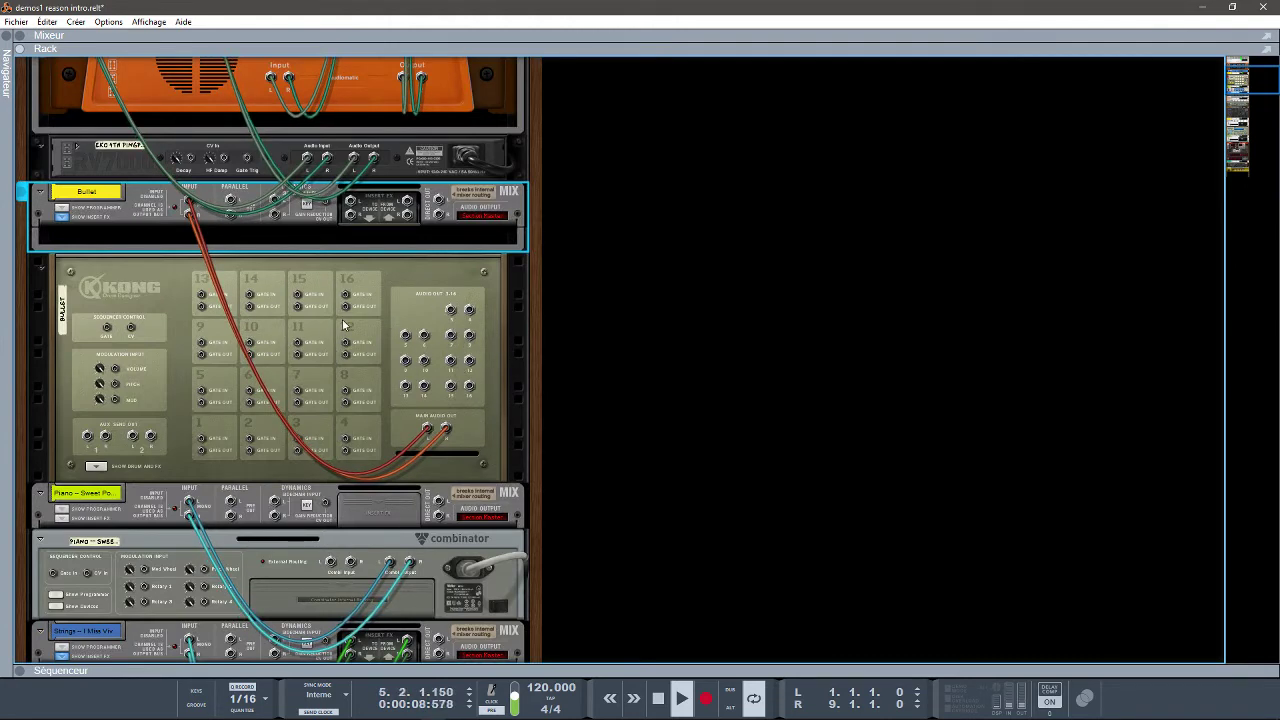
- Stop playback and compare the front panels with the rear cabling of the Piano and Strings devices in the rack
key("space")
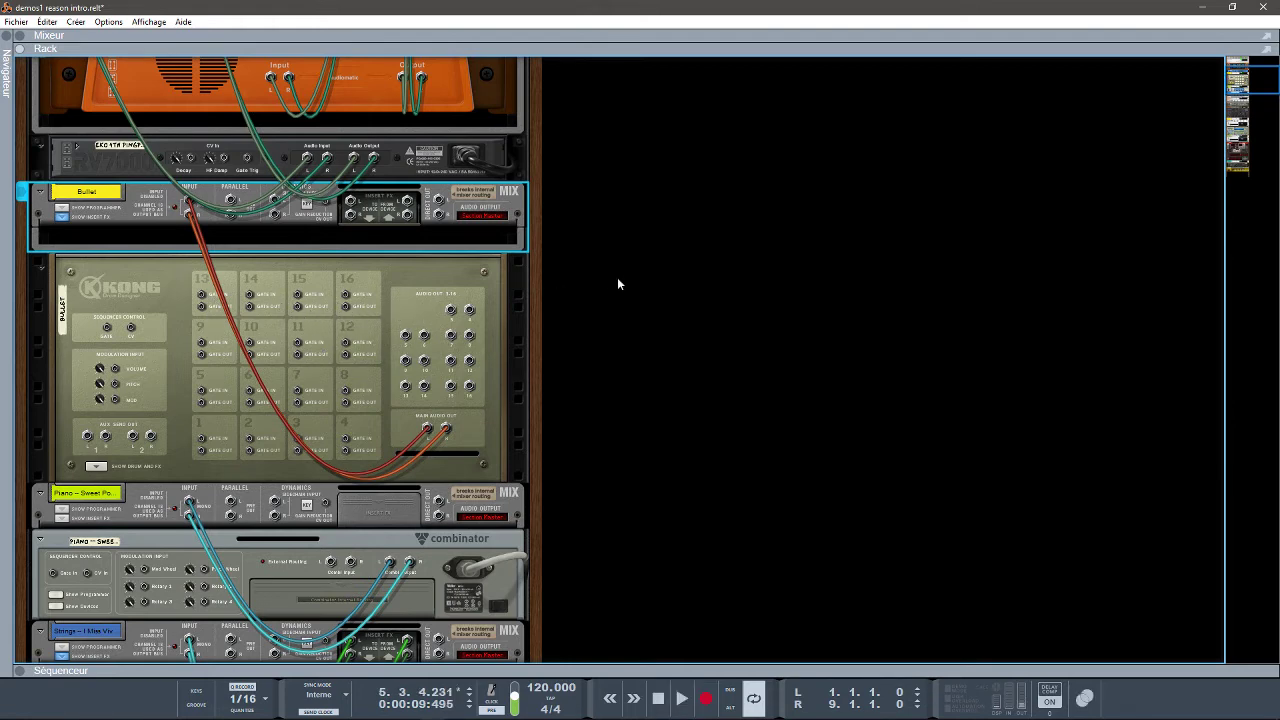
left_click_drag(1237, 85, 1240, 95)
key("Tab")
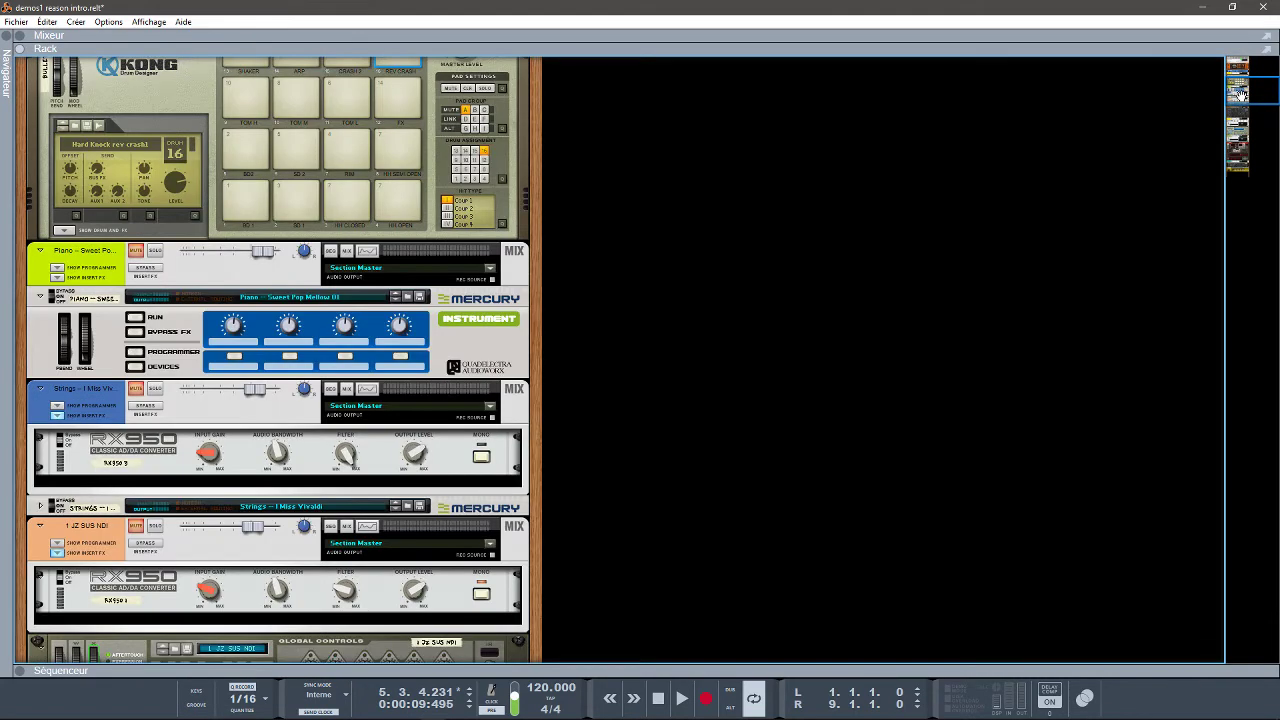
key("Tab")
key("Tab")
key("Tab")
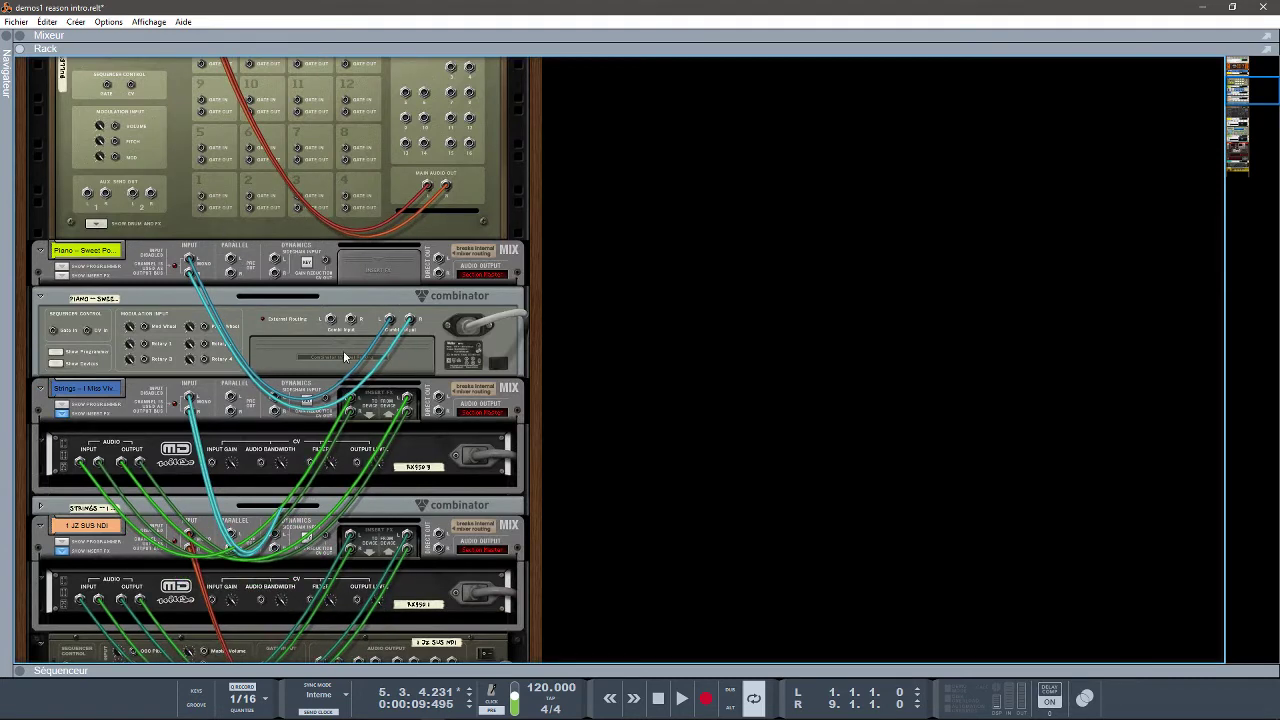
key("Tab")
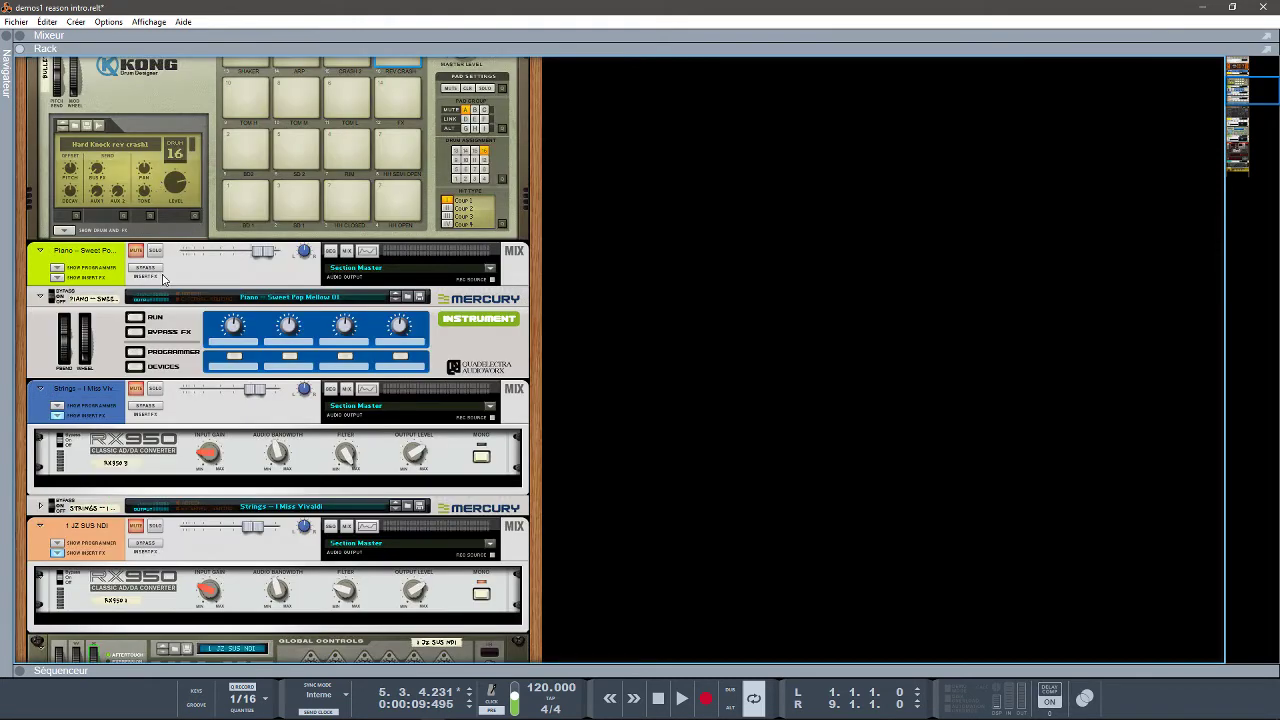
- Restart playback, show the devices inside the Piano Combinator and solo the Piano mix channel
left_click_drag(1247, 96, 1246, 85)
key("space")
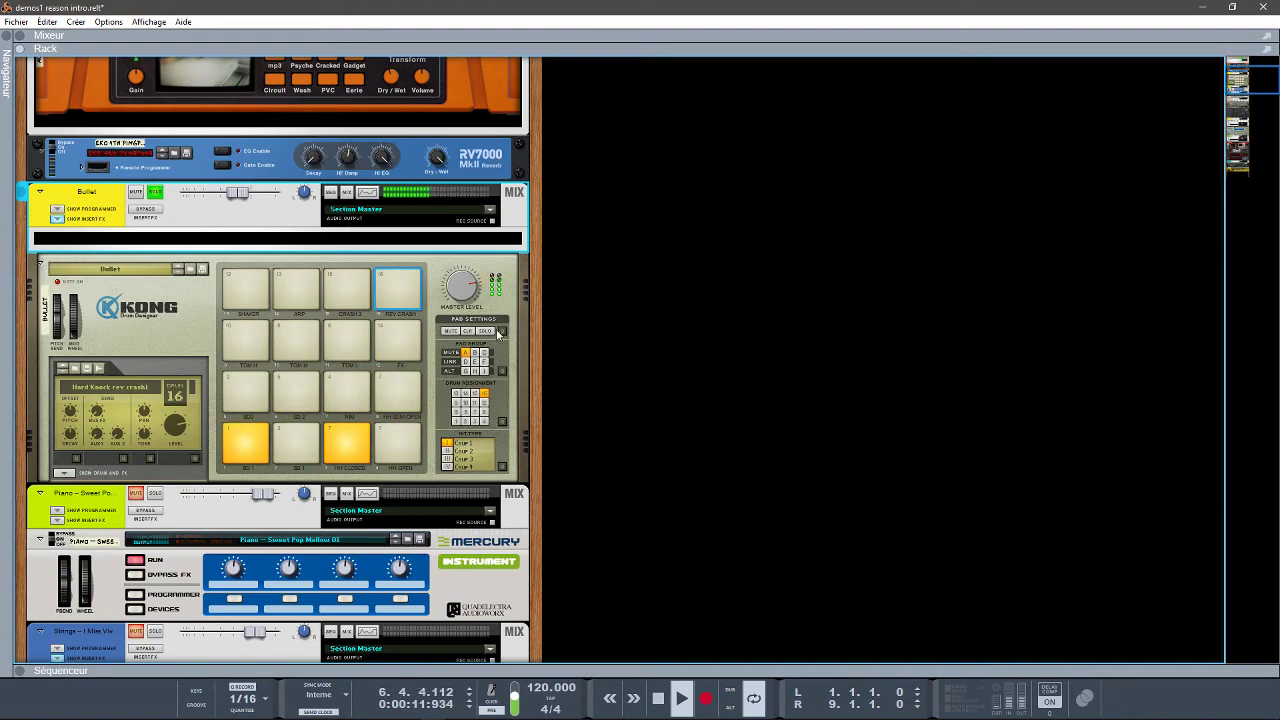
left_click_drag(1257, 81, 1257, 94)
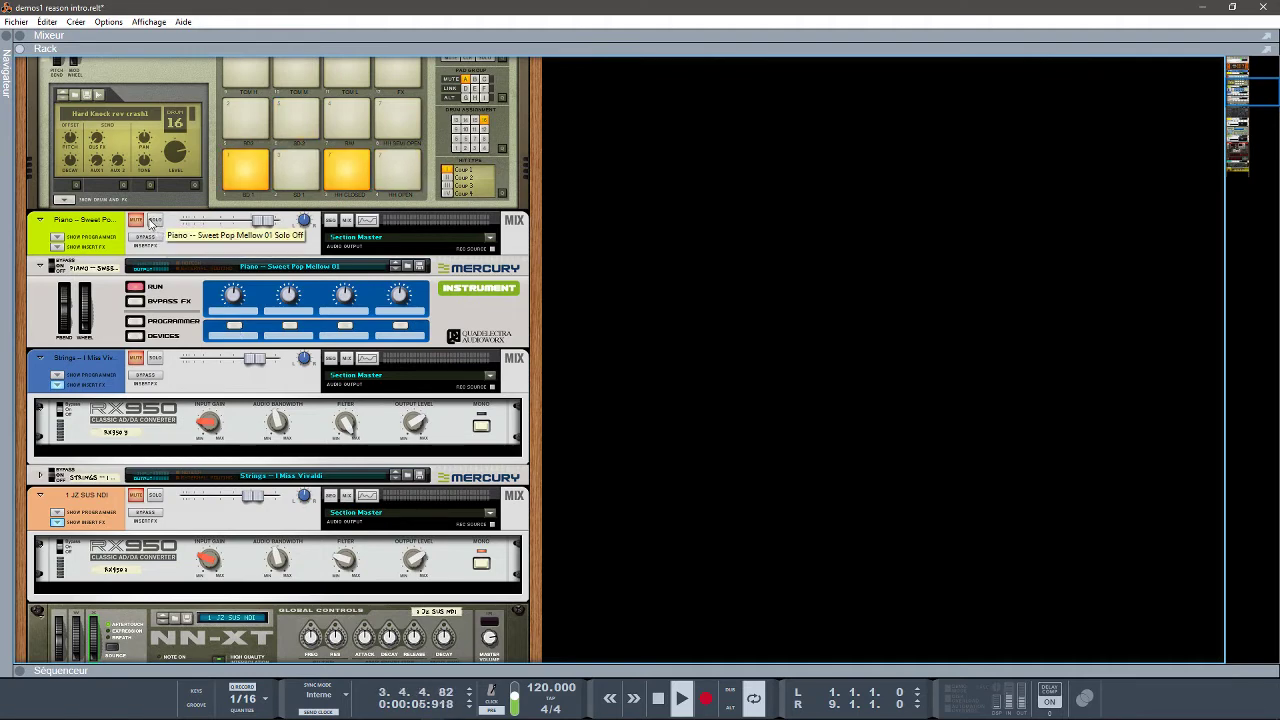
left_click(140, 337)
mouse_move(1272, 100)
left_mouse_down()
mouse_move(1276, 145)
mouse_move(1265, 85)
left_mouse_up()
left_click(155, 279)
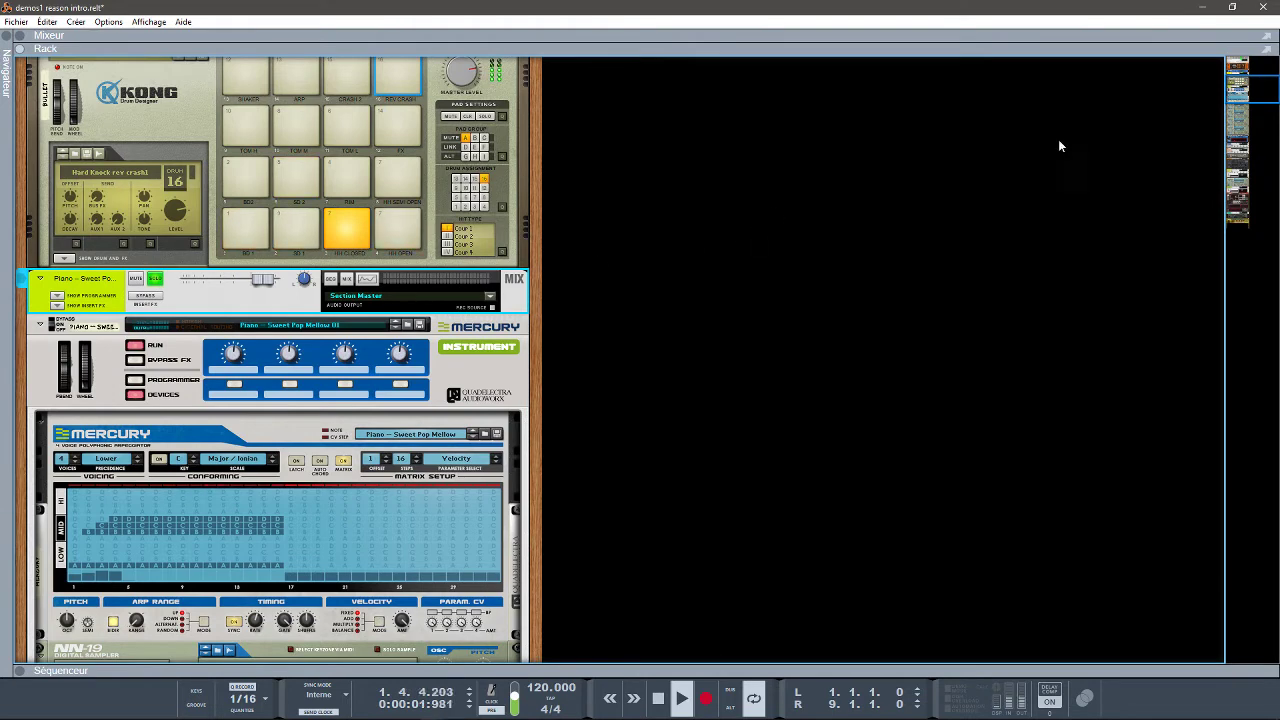
- Unfold the sequencer, clear all of its track solos and fold it away again to leave the rack alone
left_click(21, 672)
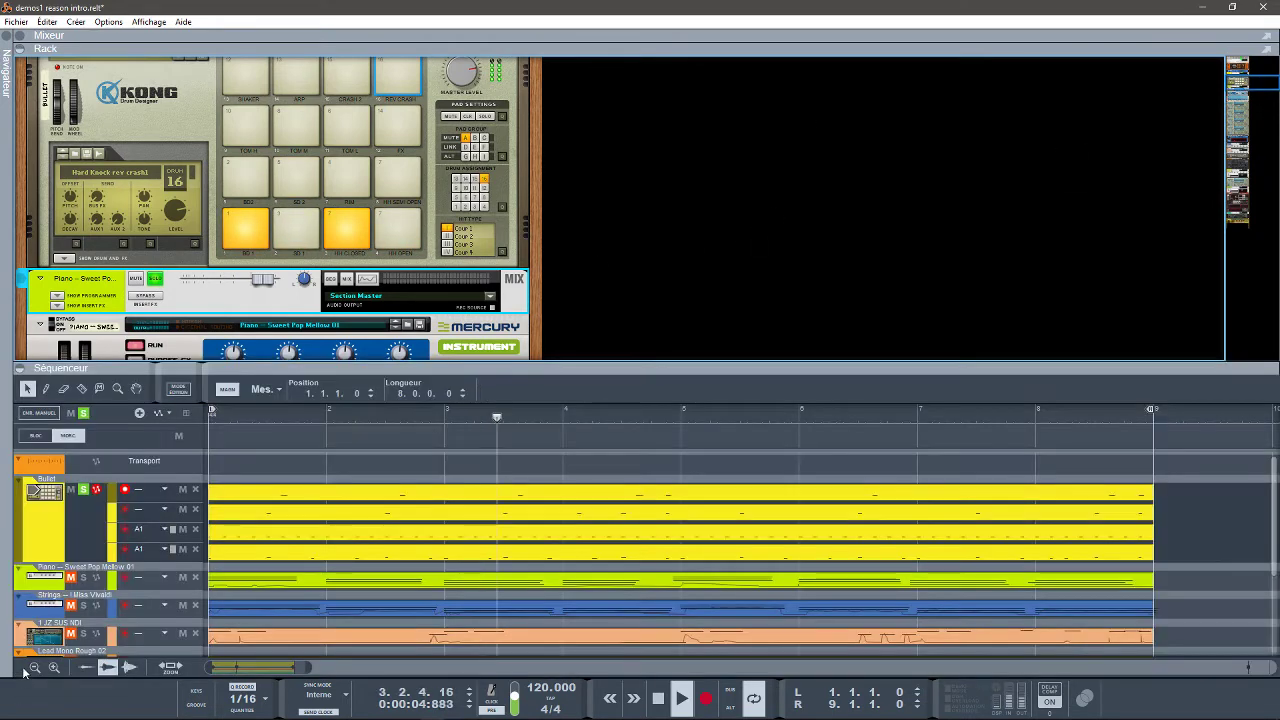
left_click(88, 416)
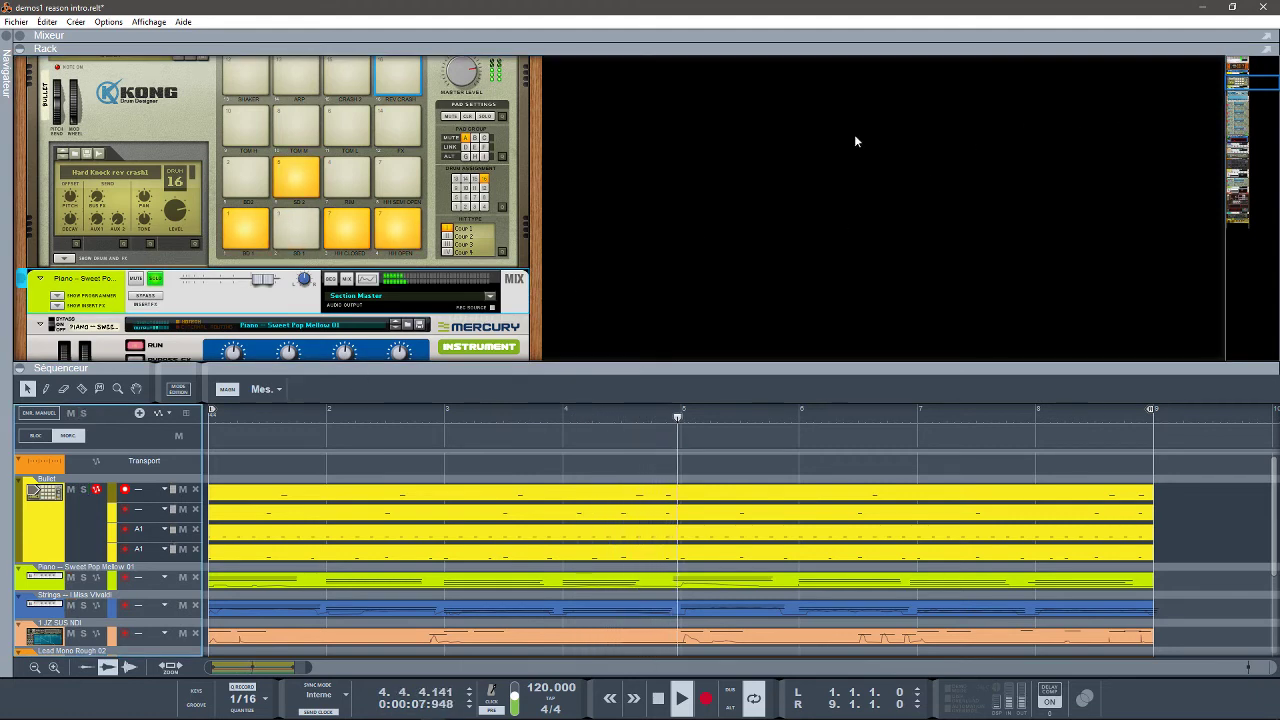
left_click(45, 368)
mouse_move(1249, 91)
left_mouse_down()
mouse_move(1257, 108)
mouse_move(1250, 90)
left_mouse_up()
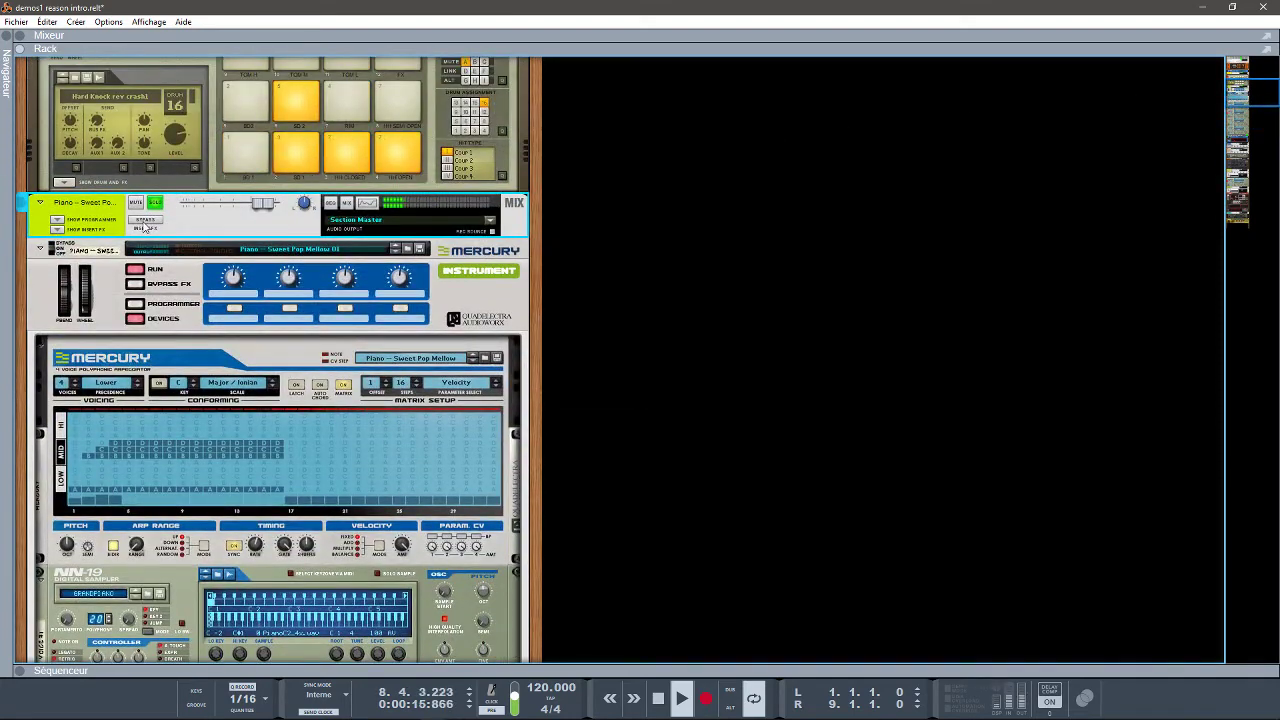
- Show the insert FX area of the Piano mix channel and hide the devices inside its Combinator
left_click(57, 230)
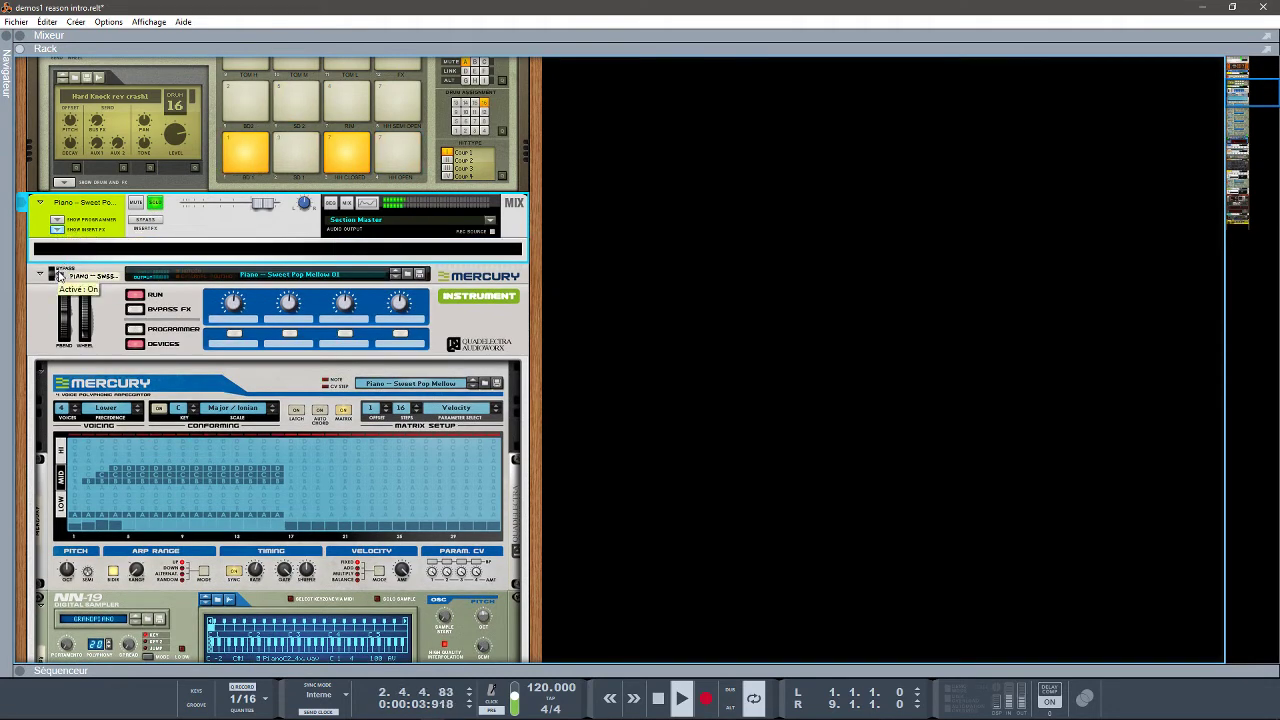
left_click(134, 344)
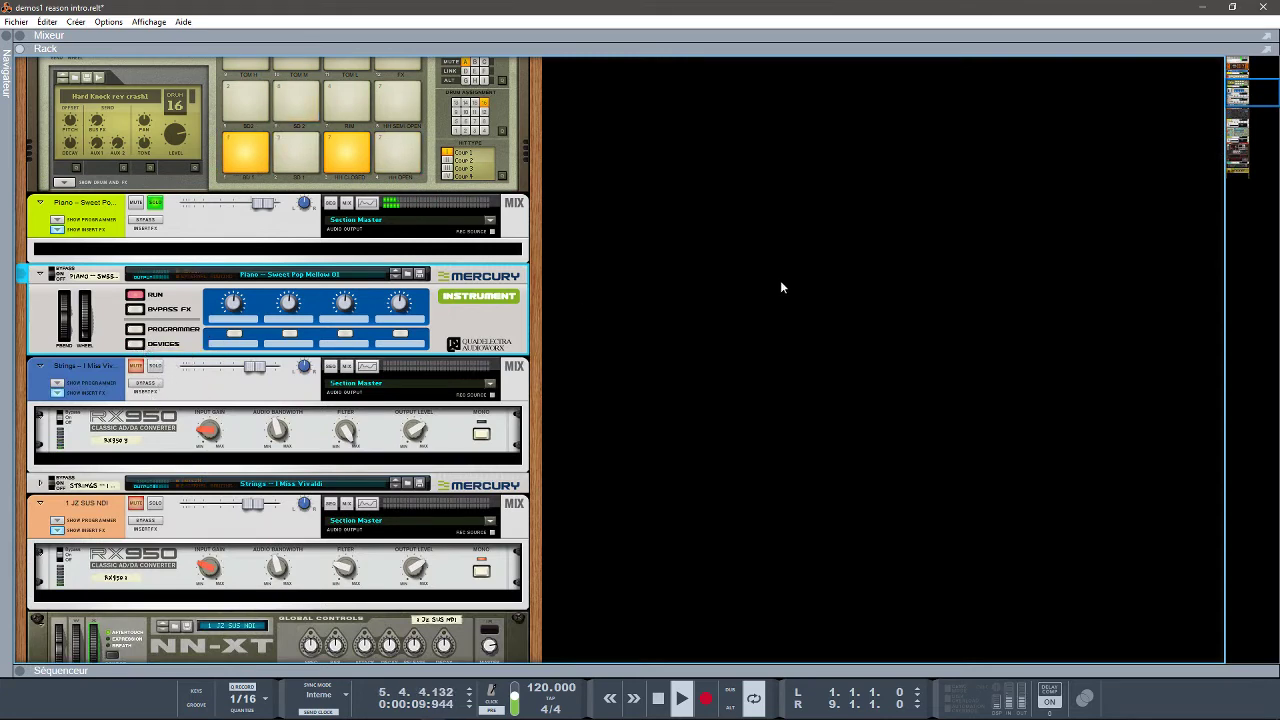
- Unfold the Strings Combinator, solo the Strings mix channel, and show the Combinator's internal devices briefly before hiding them
left_click(40, 486)
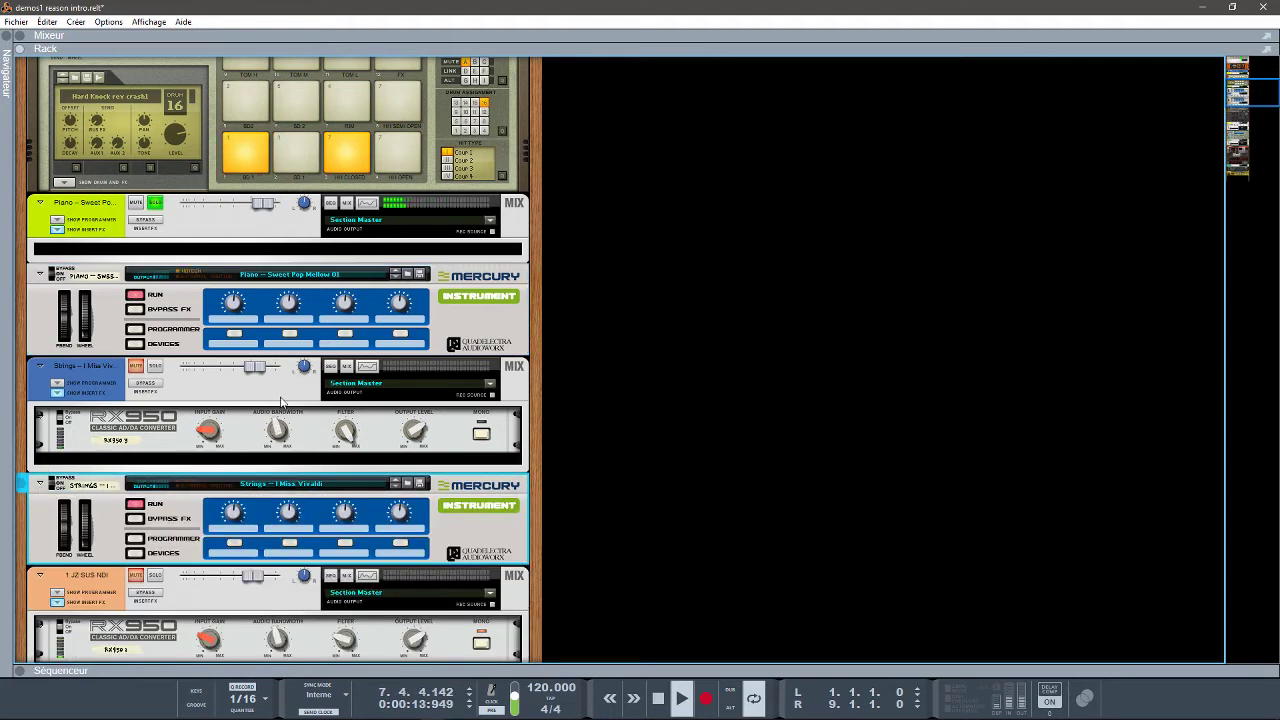
left_click(155, 368)
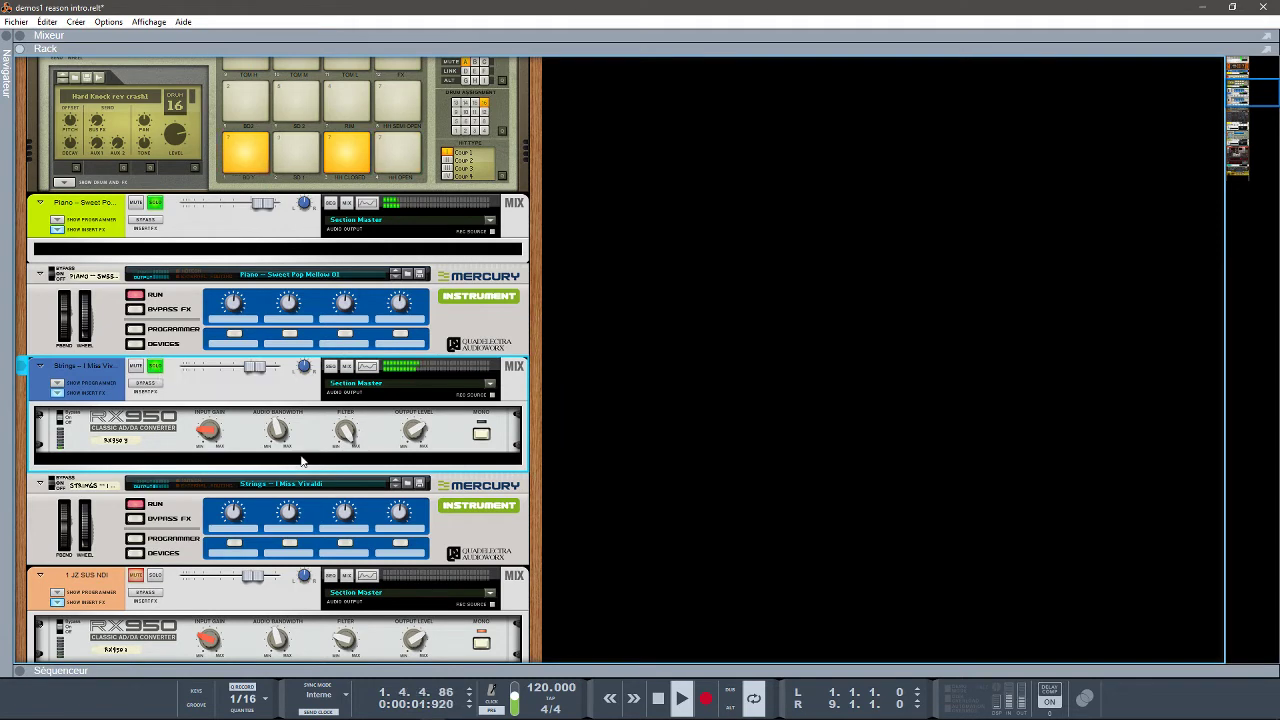
left_click(135, 553)
mouse_move(1242, 120)
left_mouse_down()
mouse_move(1243, 107)
mouse_move(1253, 125)
mouse_move(1241, 100)
left_mouse_up()
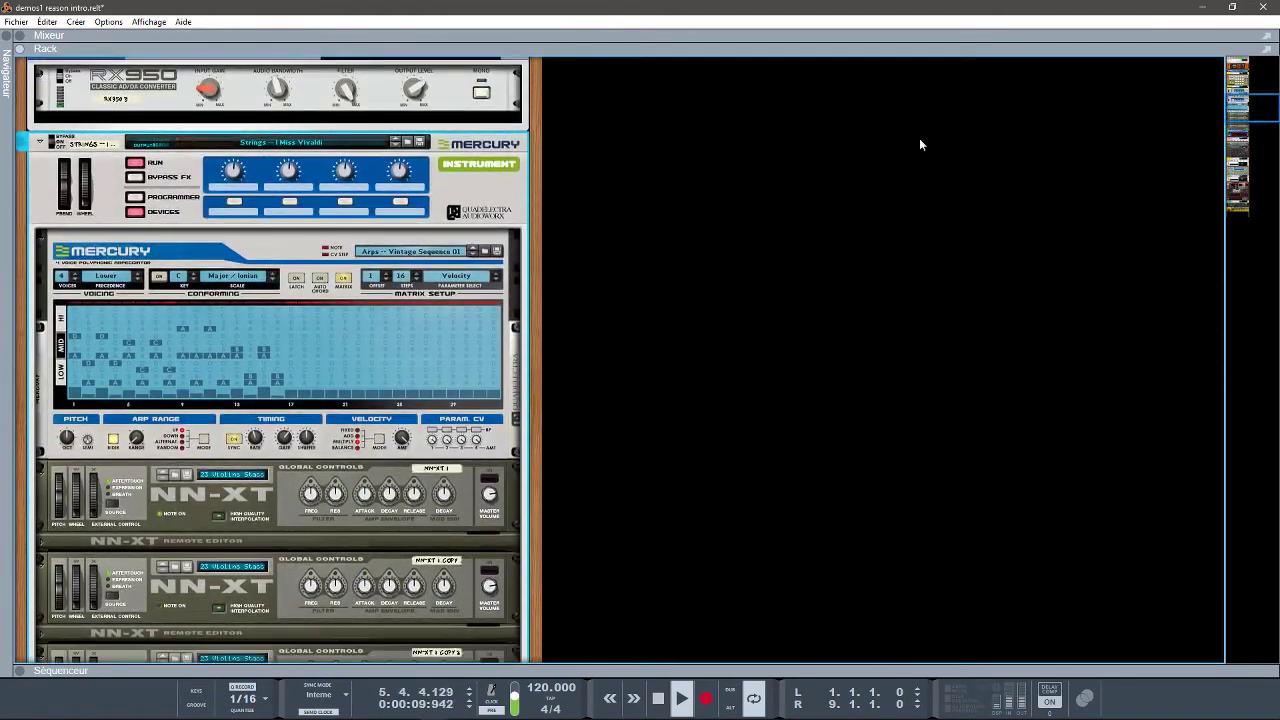
left_click(134, 212)
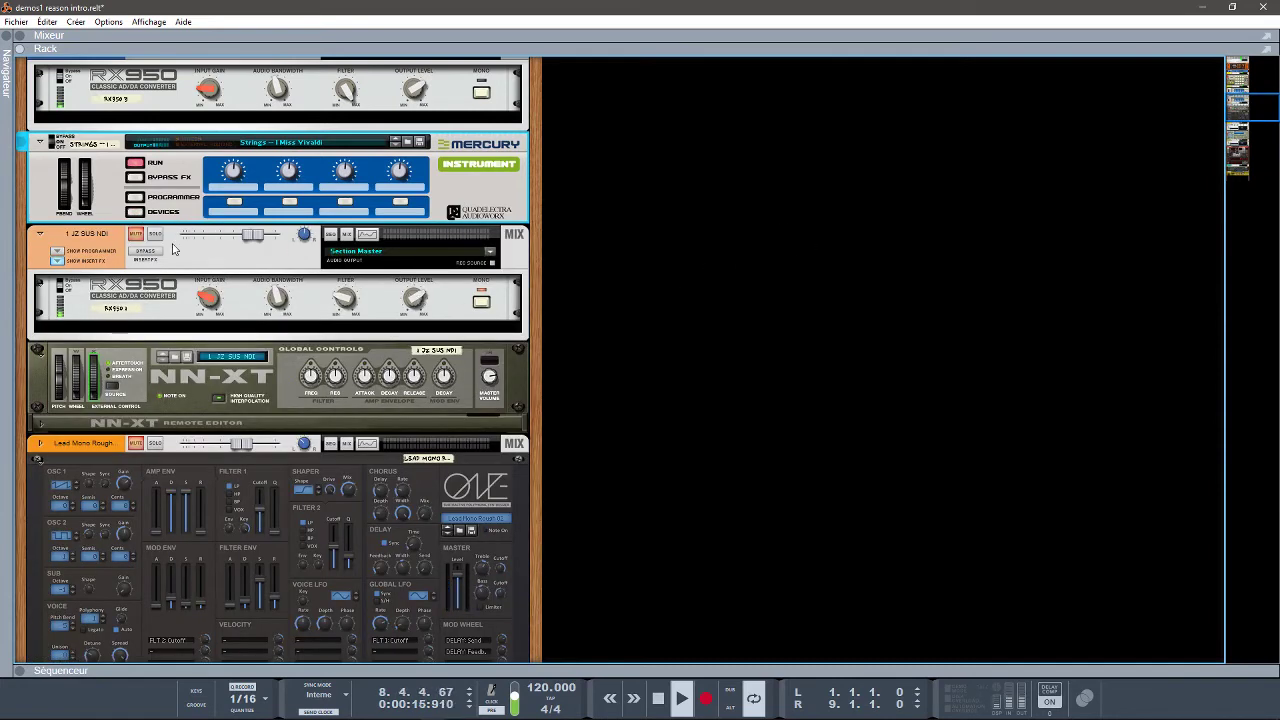
- Solo the 1 JZ SUS NDI mix channel, then pause and resume playback at its NN-XT sampler
left_click(155, 236)
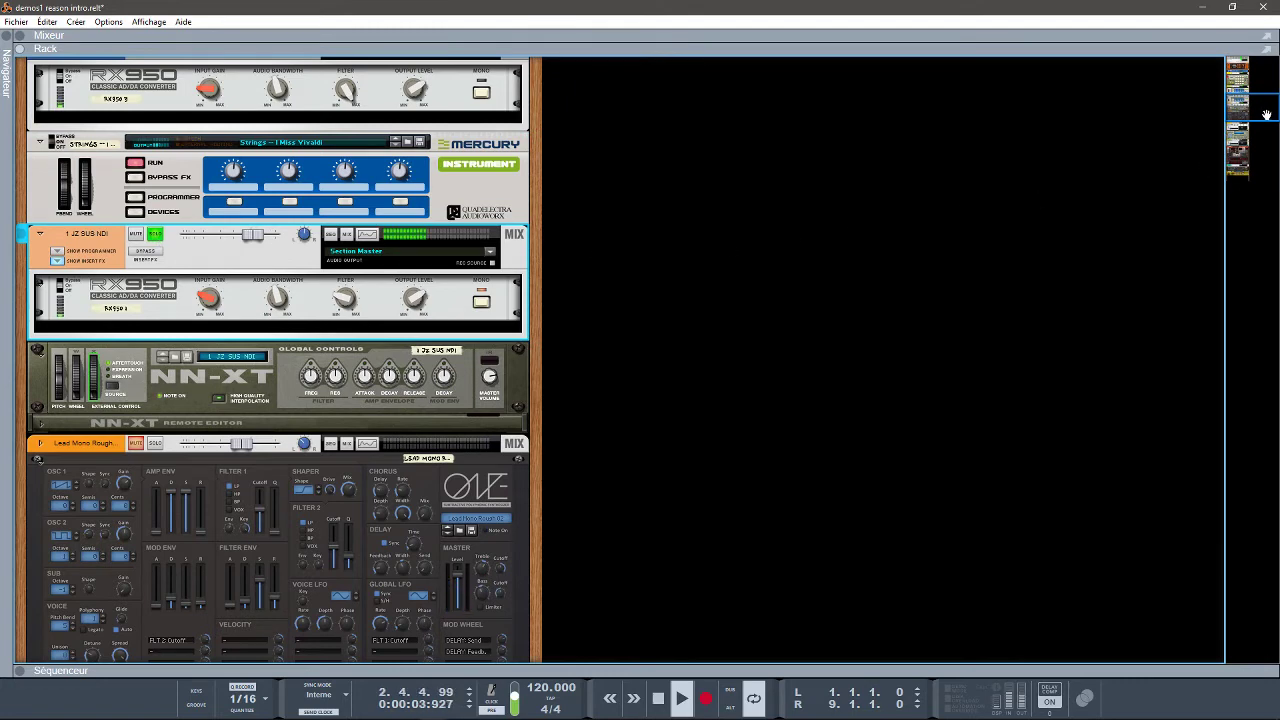
left_click_drag(1267, 116, 1268, 121)
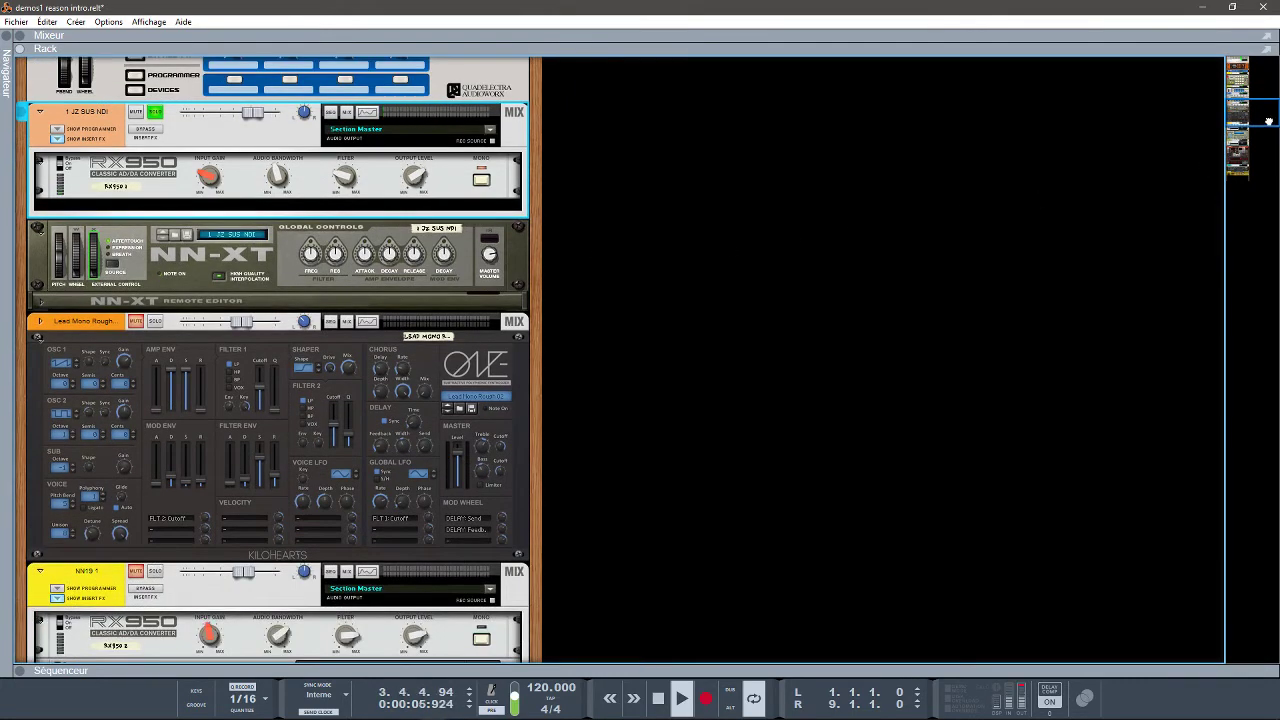
key("space")
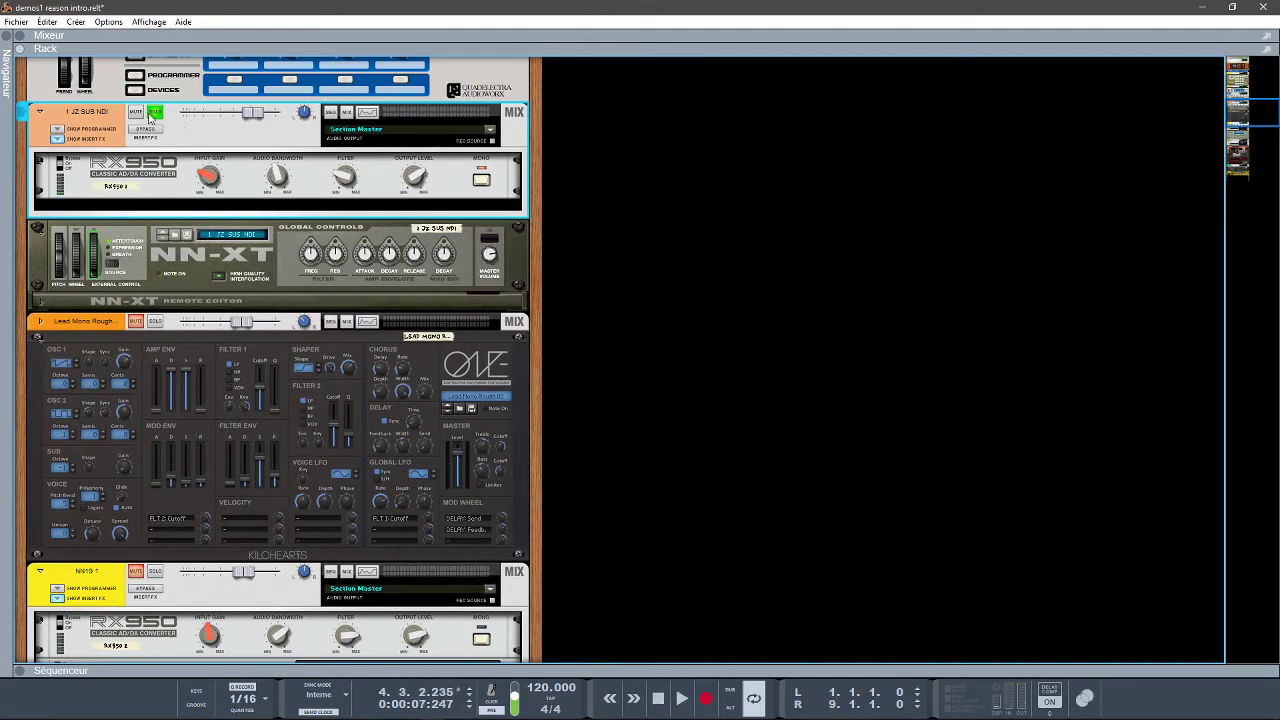
key("space")
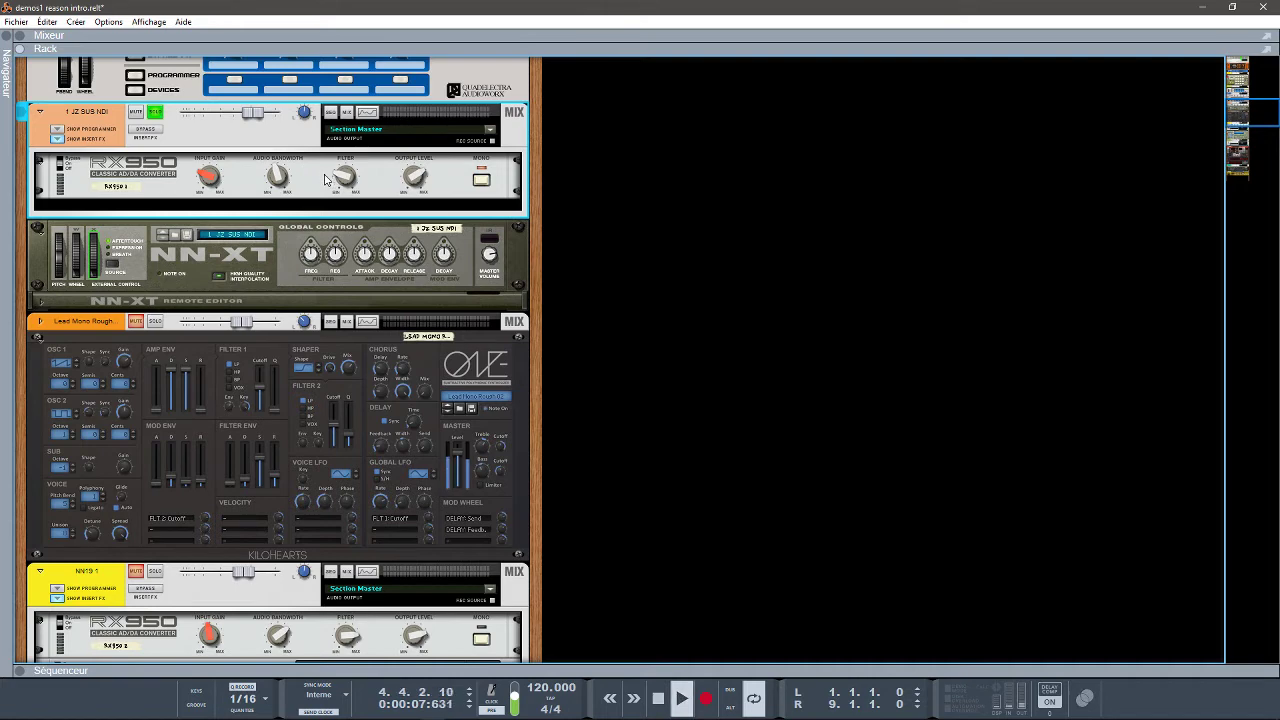
- Unfold the Lead Mono Rough mix channel, show its insert FX area and play the song with that channel soloed
left_click(41, 322)
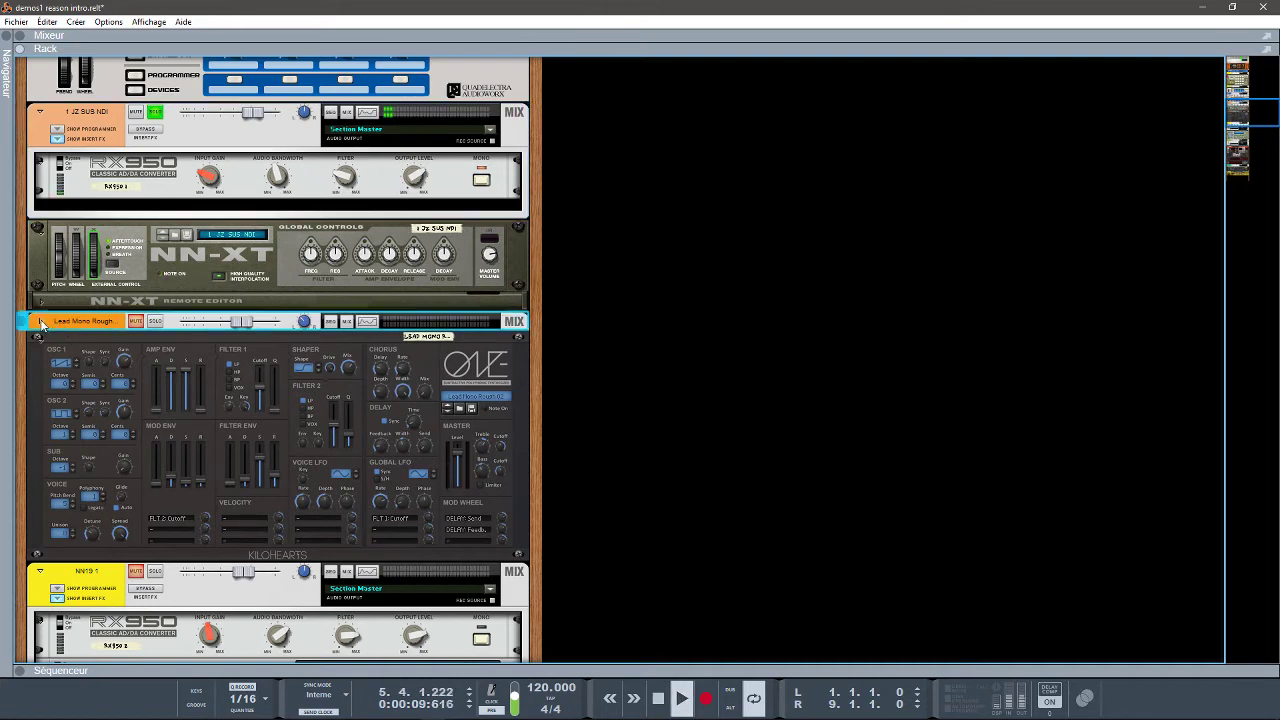
left_click(57, 347)
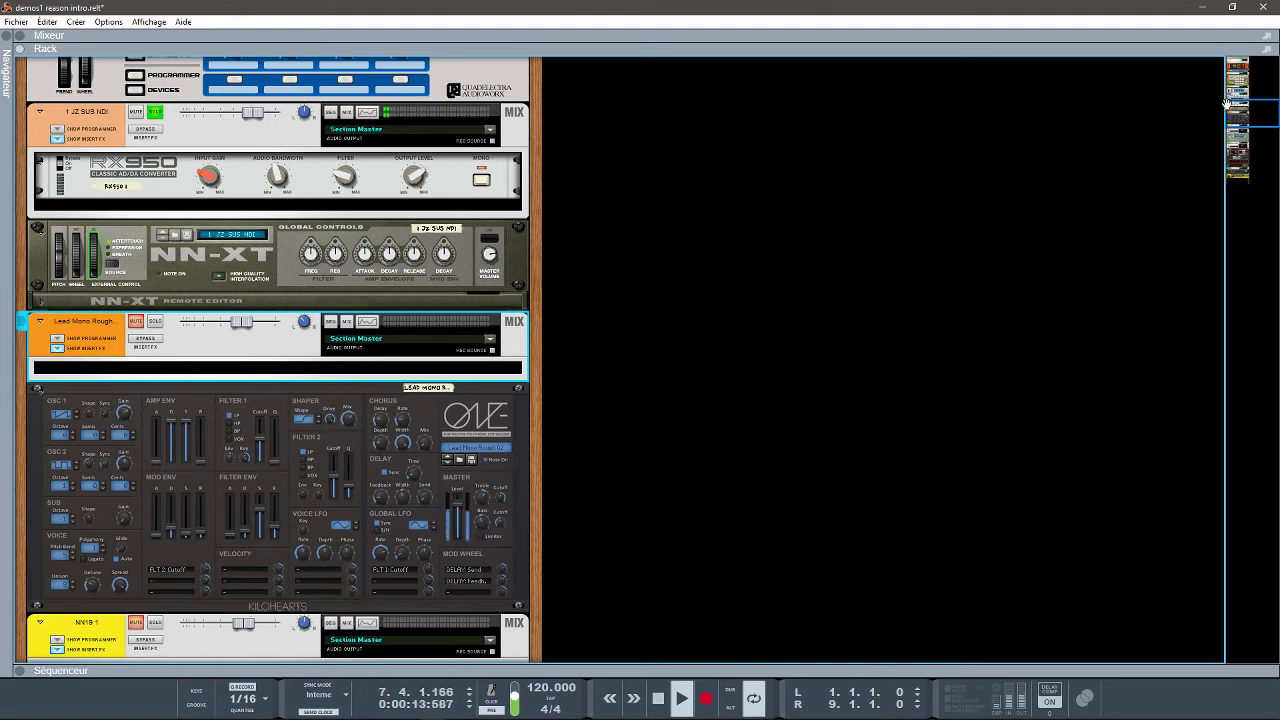
left_click_drag(1240, 114, 1242, 126)
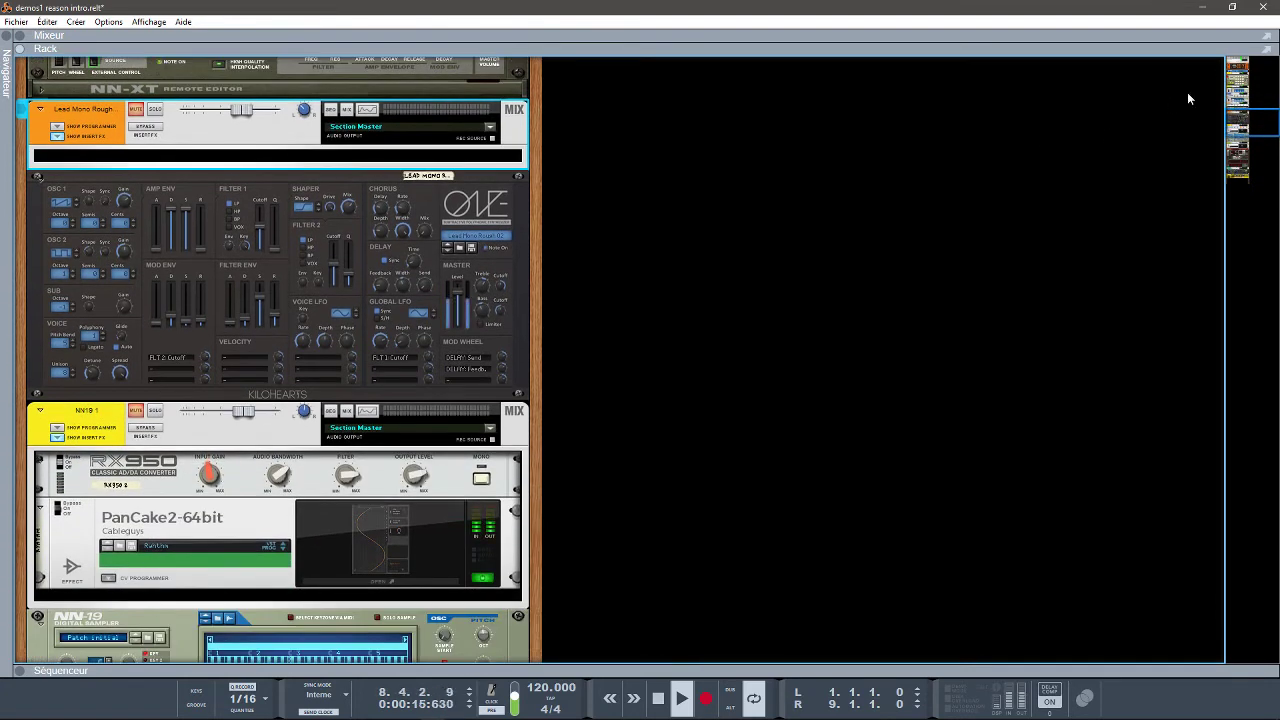
key("space")
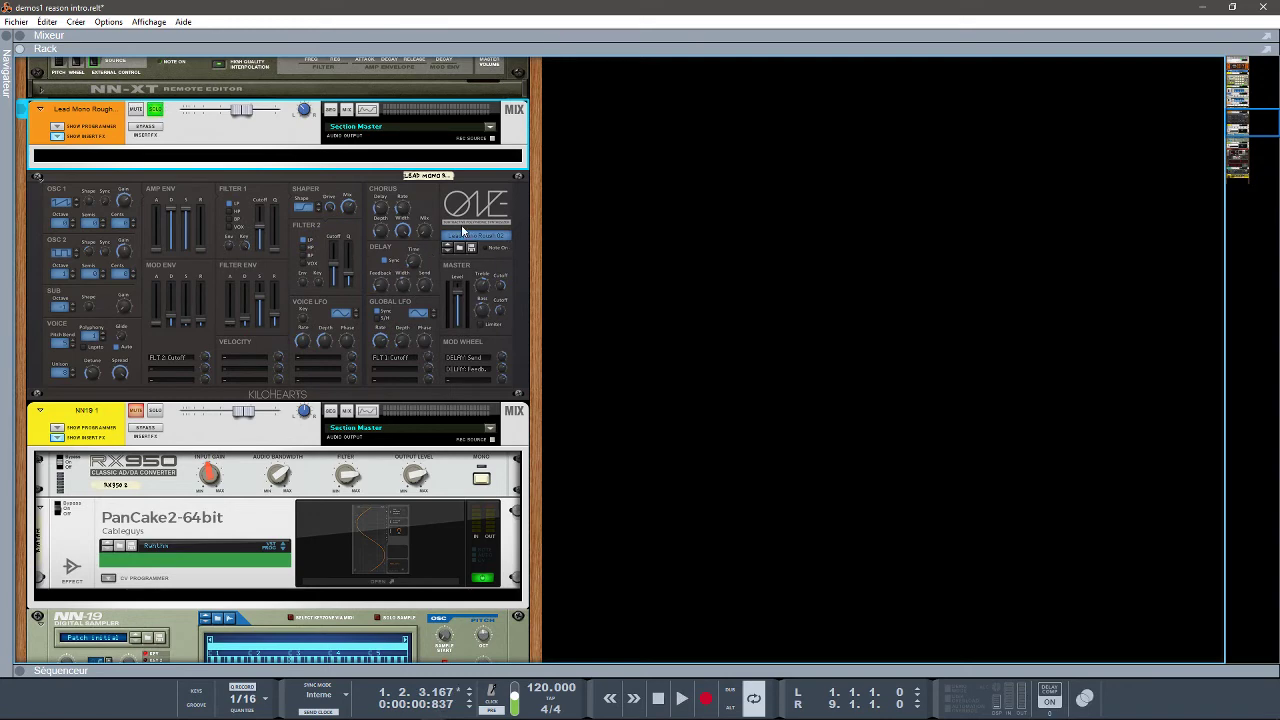
key("space")
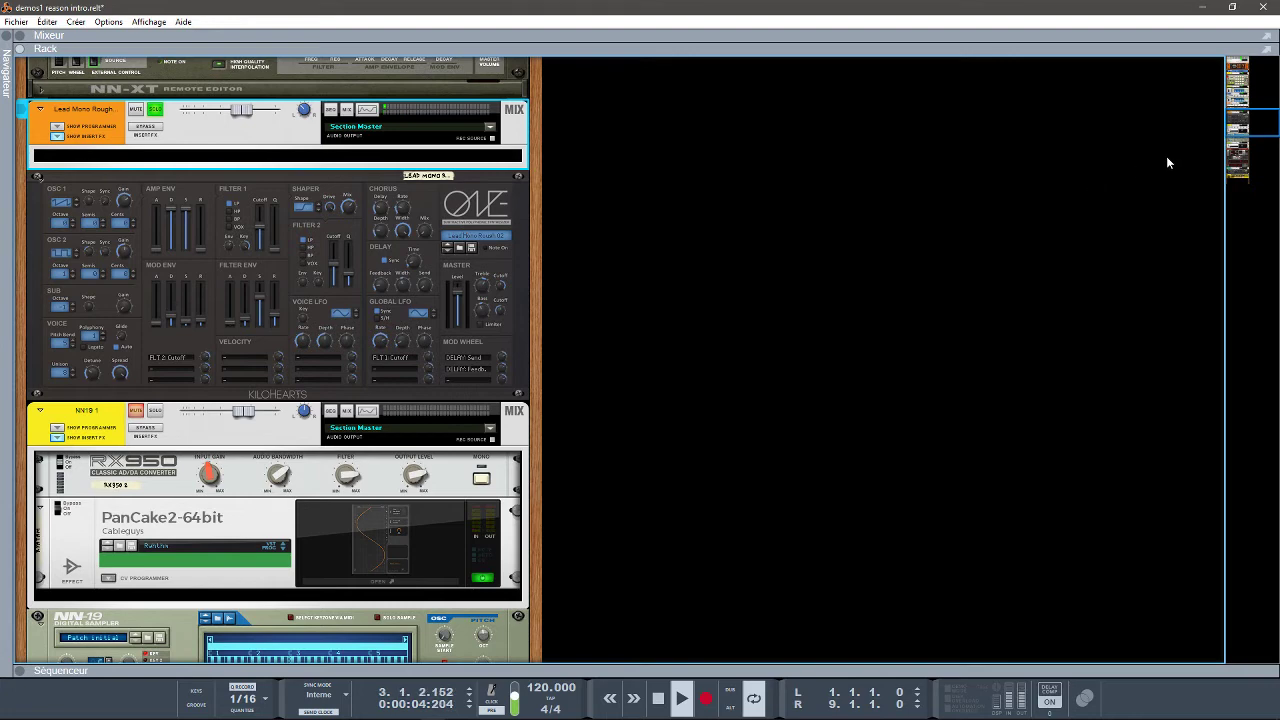
- Solo the NN19 1 mix channel and play a short passage of it, then stop playback
mouse_move(1263, 129)
left_mouse_down()
mouse_move(1270, 147)
mouse_move(1262, 140)
left_mouse_up()
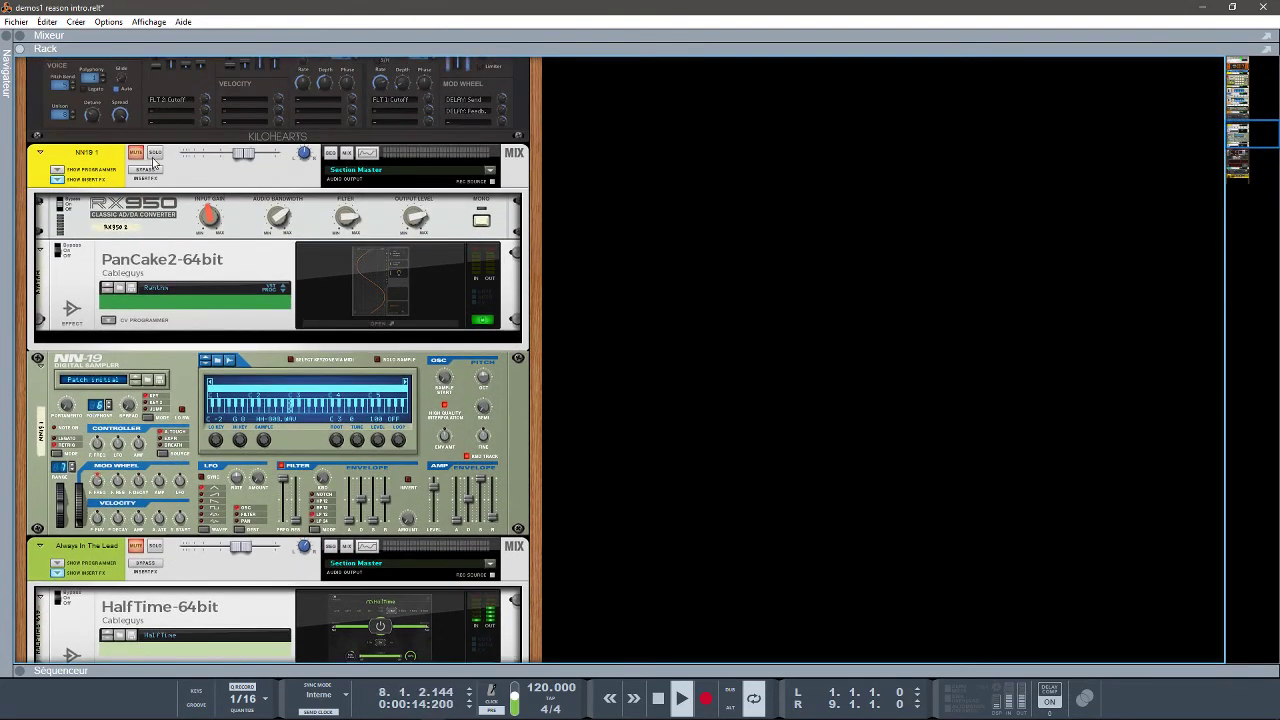
key("space")
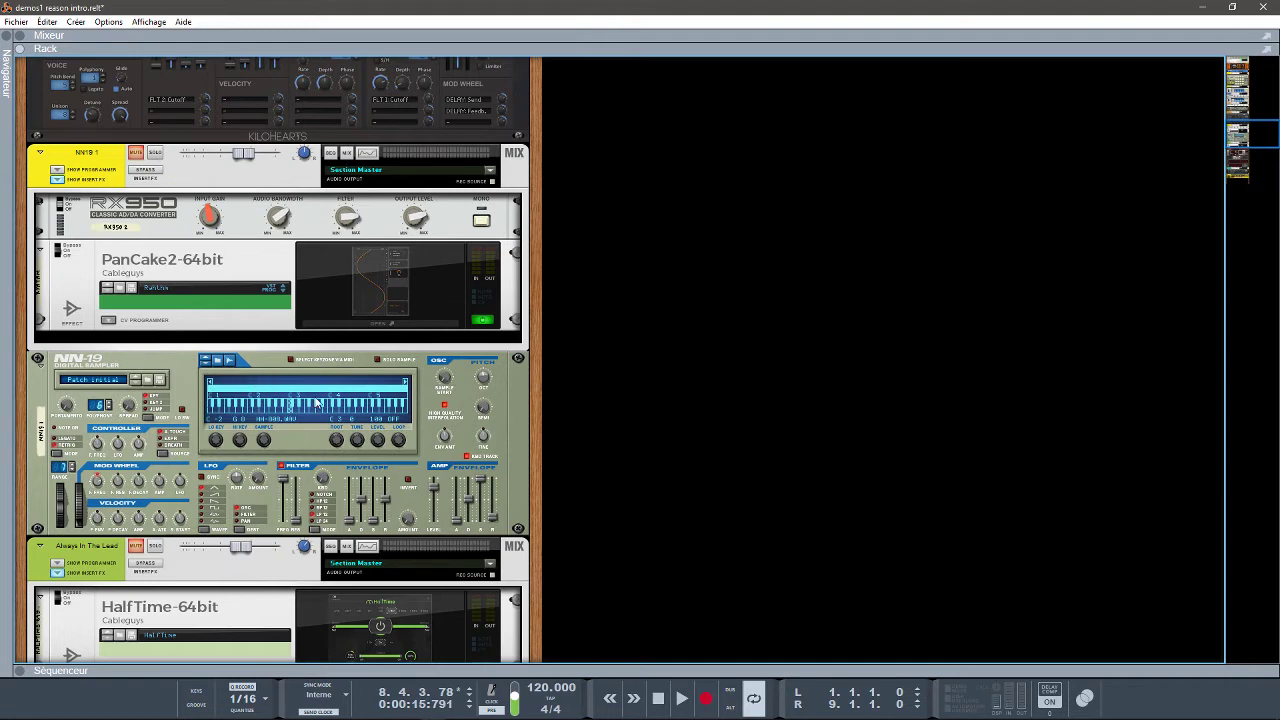
left_click(155, 154)
key("space")
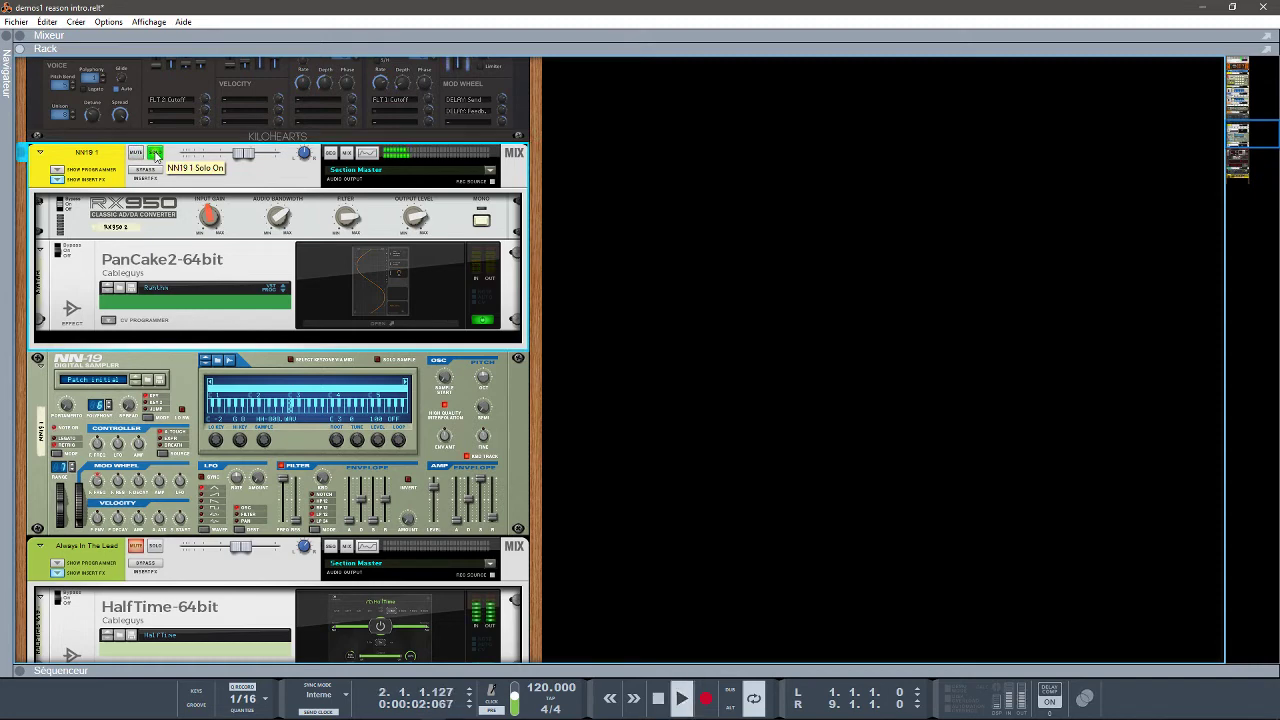
key("space")
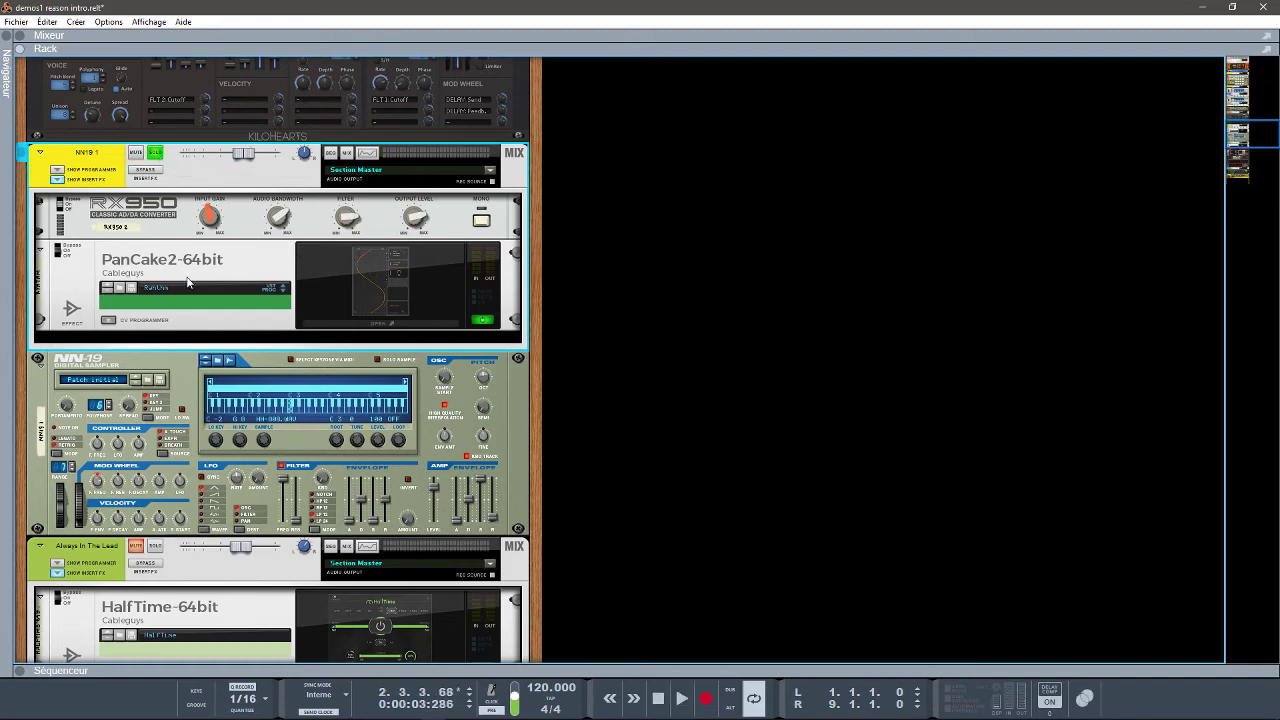
- Open the PanCake2 effect's editor window, place it beside the rack and play the song to watch its panning curve
left_click(378, 324)
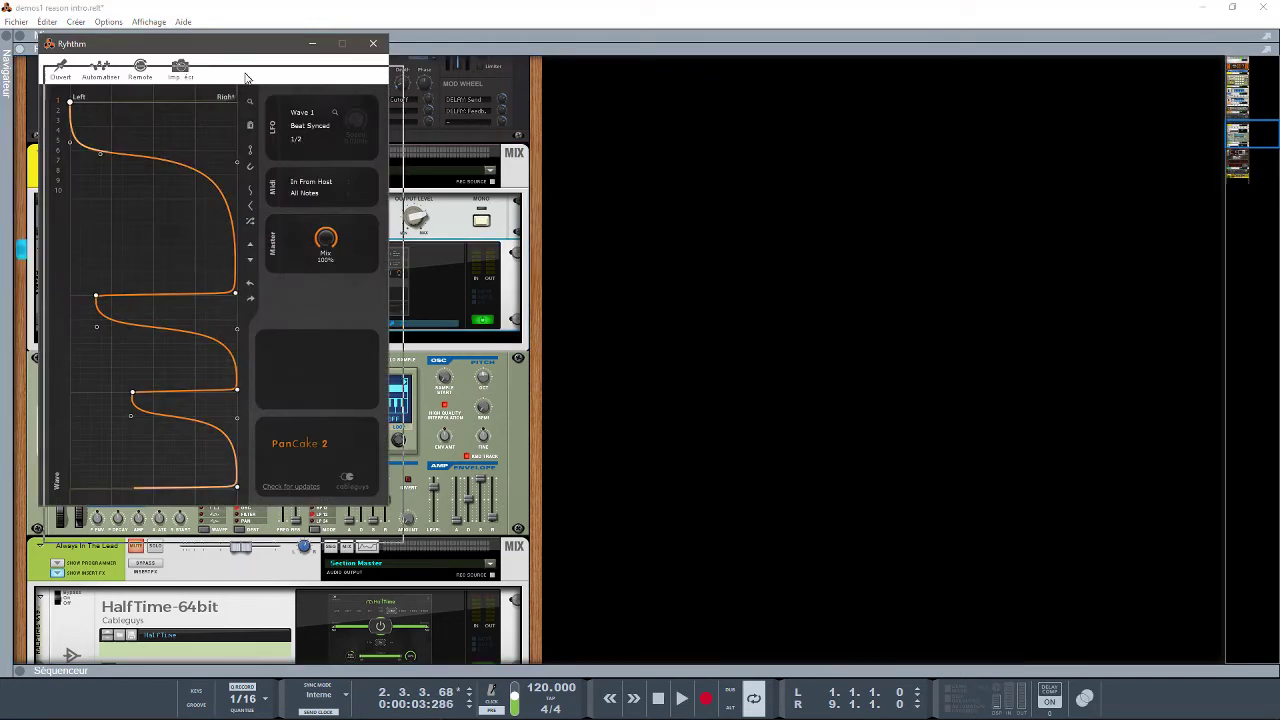
left_click_drag(763, 94, 750, 70)
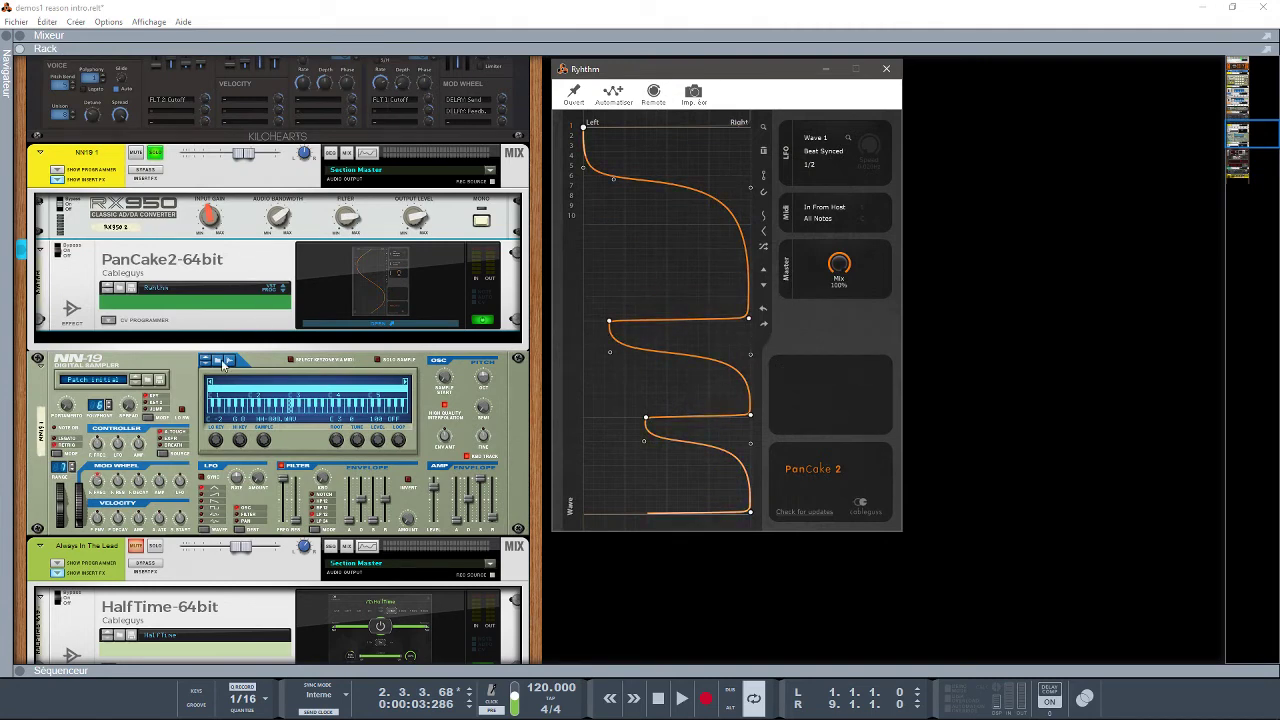
key("space")
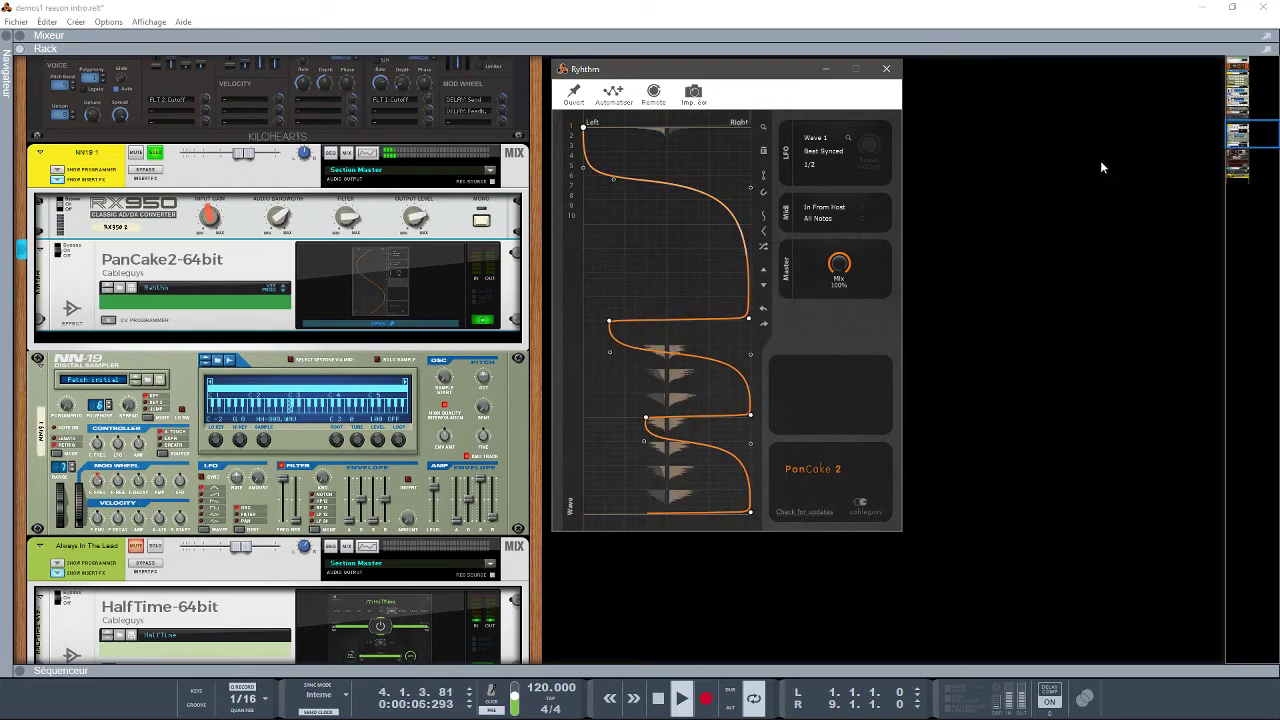
- Open the HalfTime effect's editor window on the Always In The Lead channel and place it beside the rack
left_click_drag(1238, 128, 1242, 147)
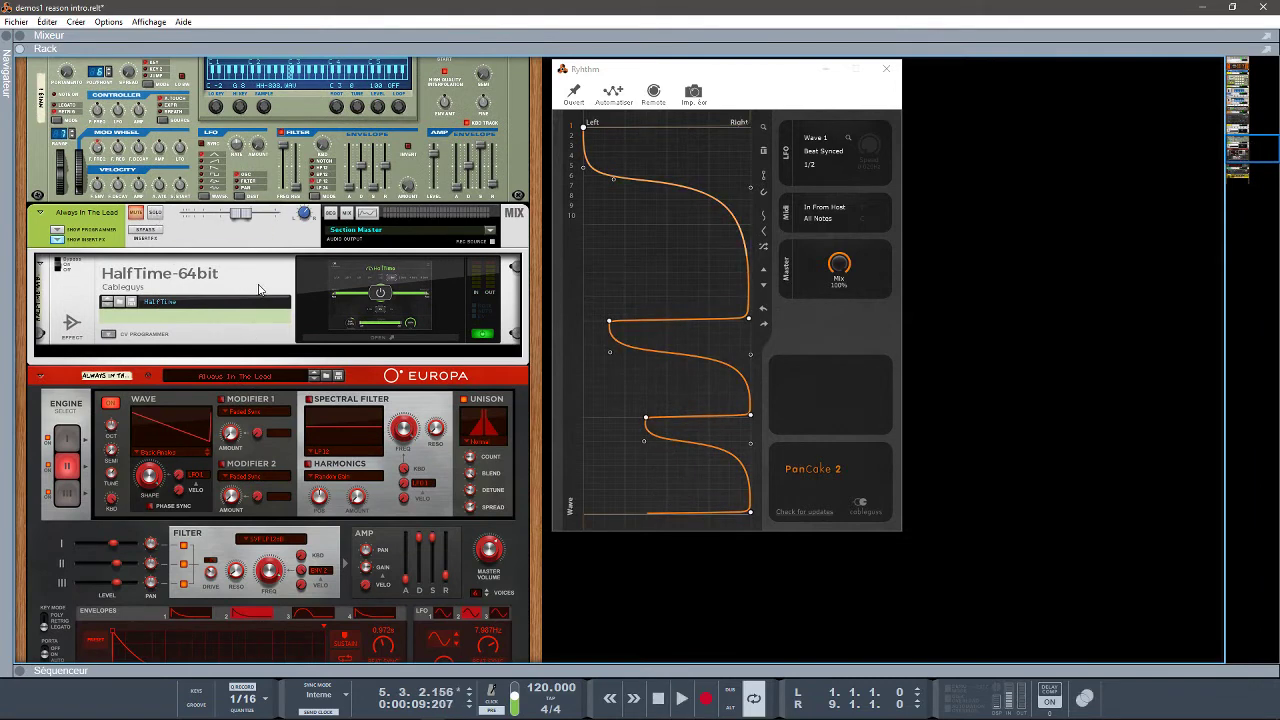
left_click(340, 332)
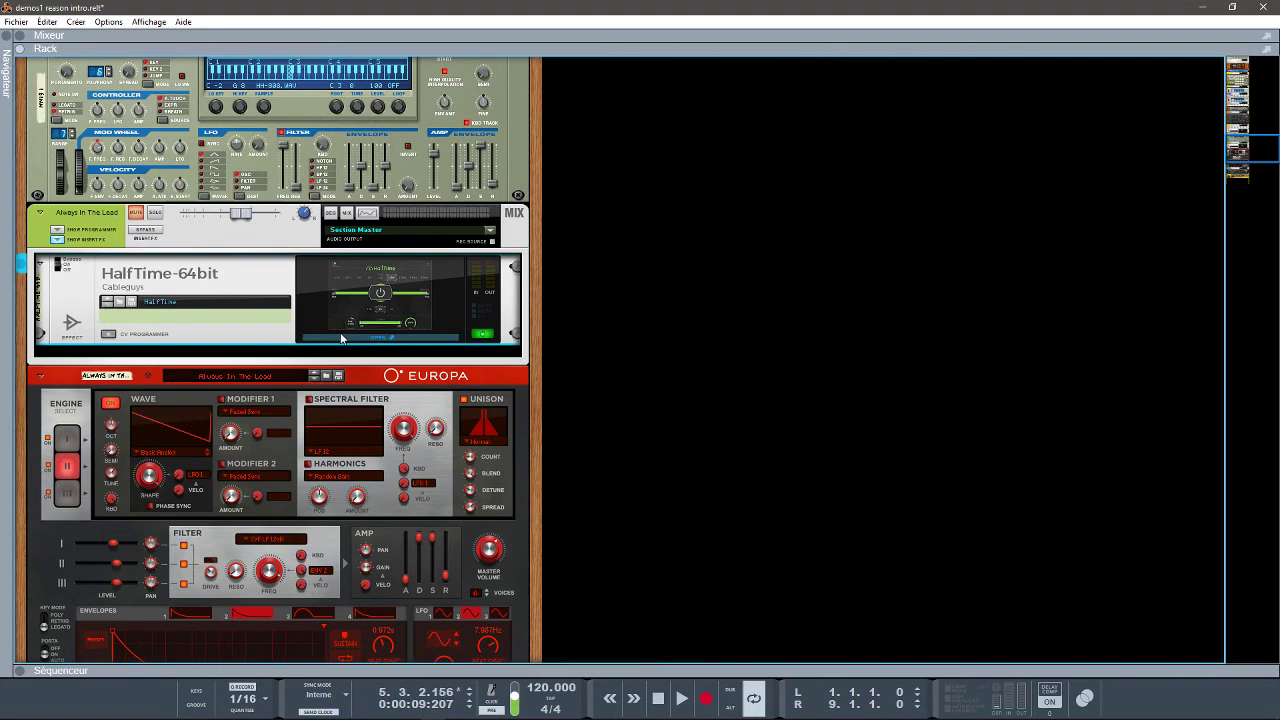
left_click_drag(249, 42, 736, 68)
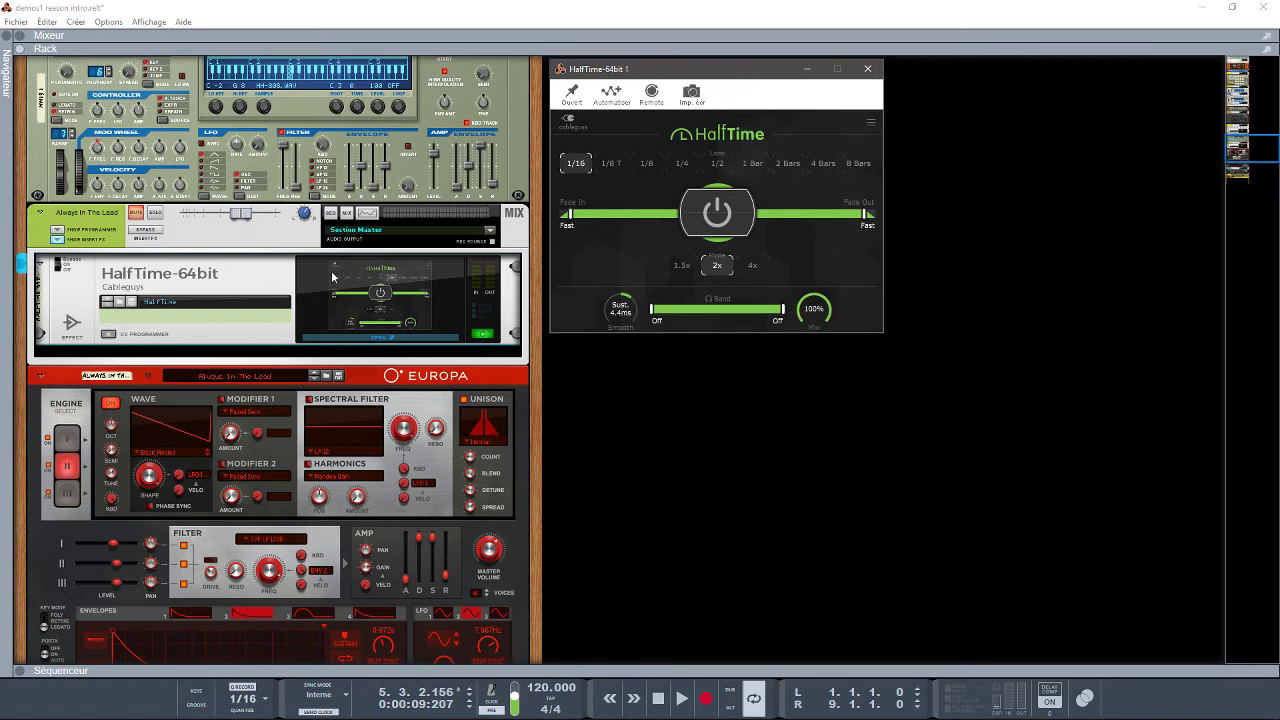
- Solo the Always In The Lead mix channel during playback and show the sequencer beneath the rack
left_click(156, 212)
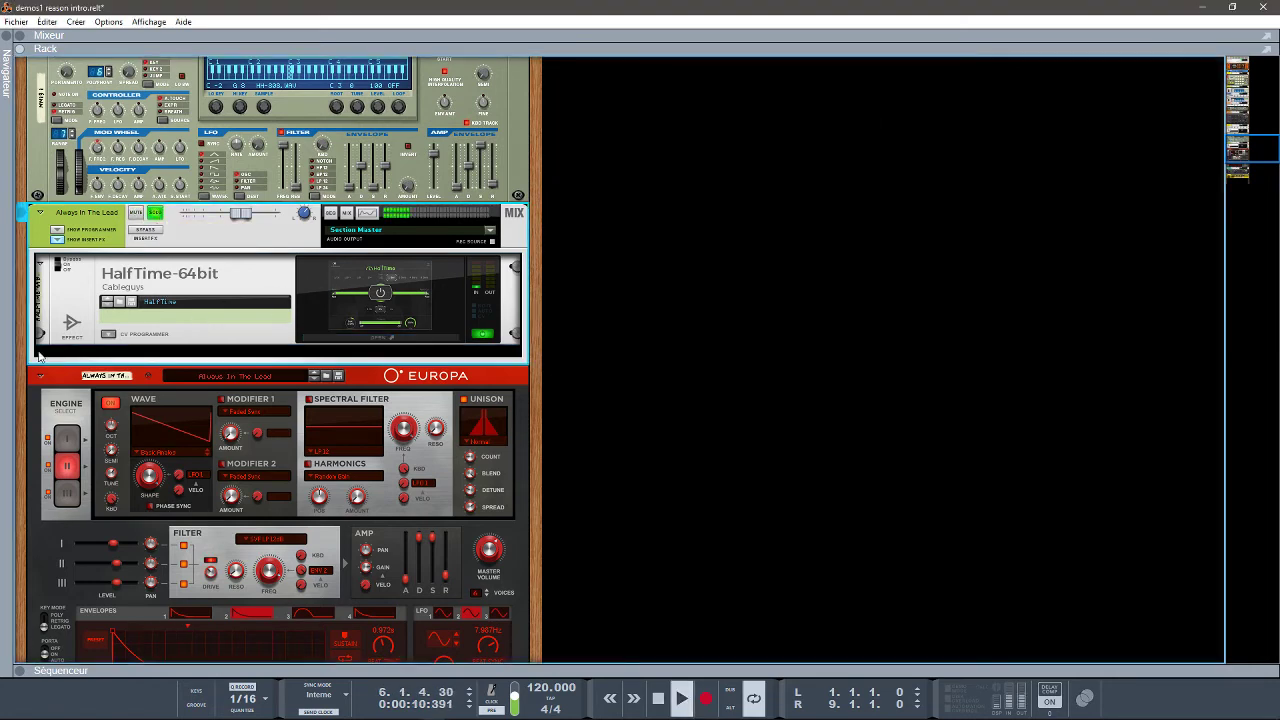
left_click(18, 671)
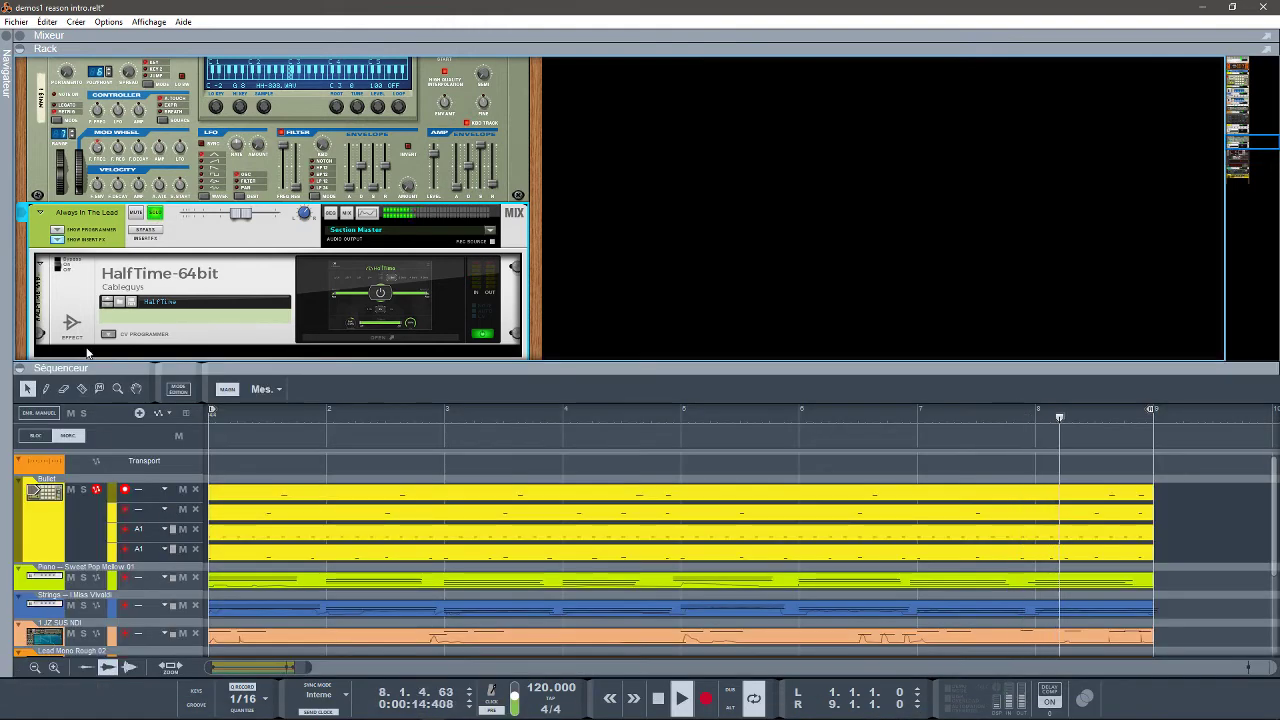
left_click(23, 370)
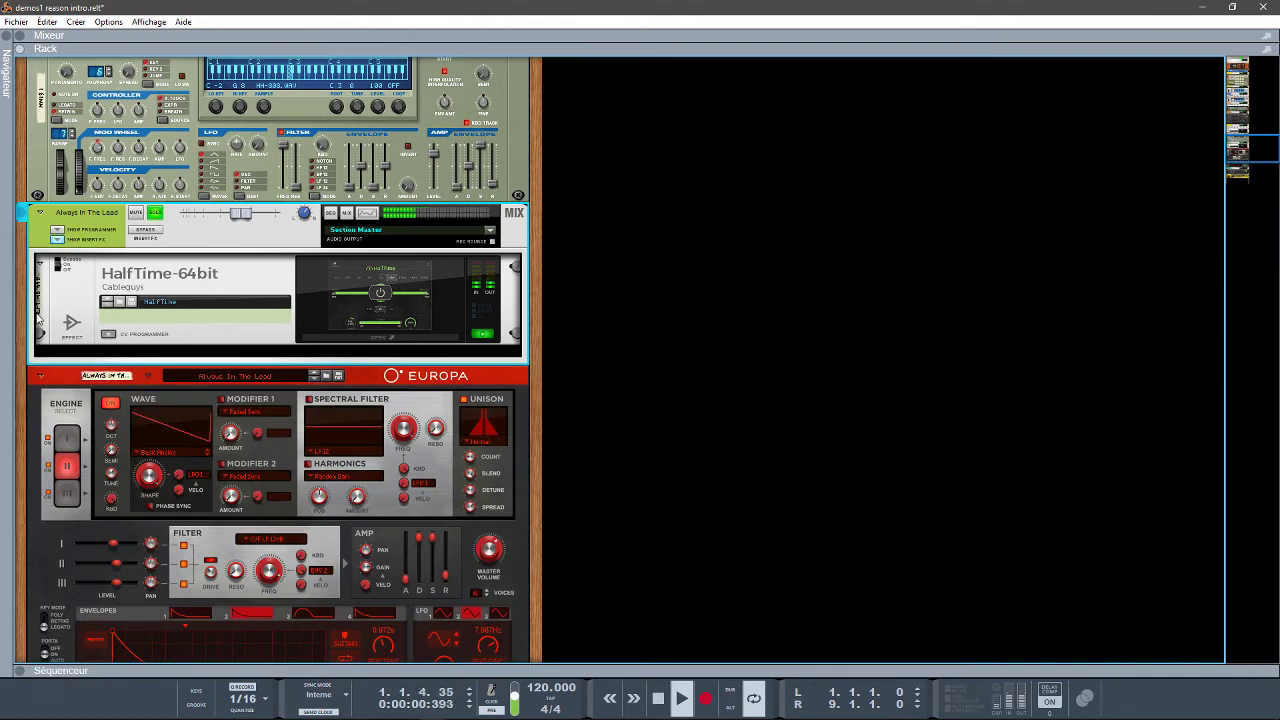
left_click(20, 671)
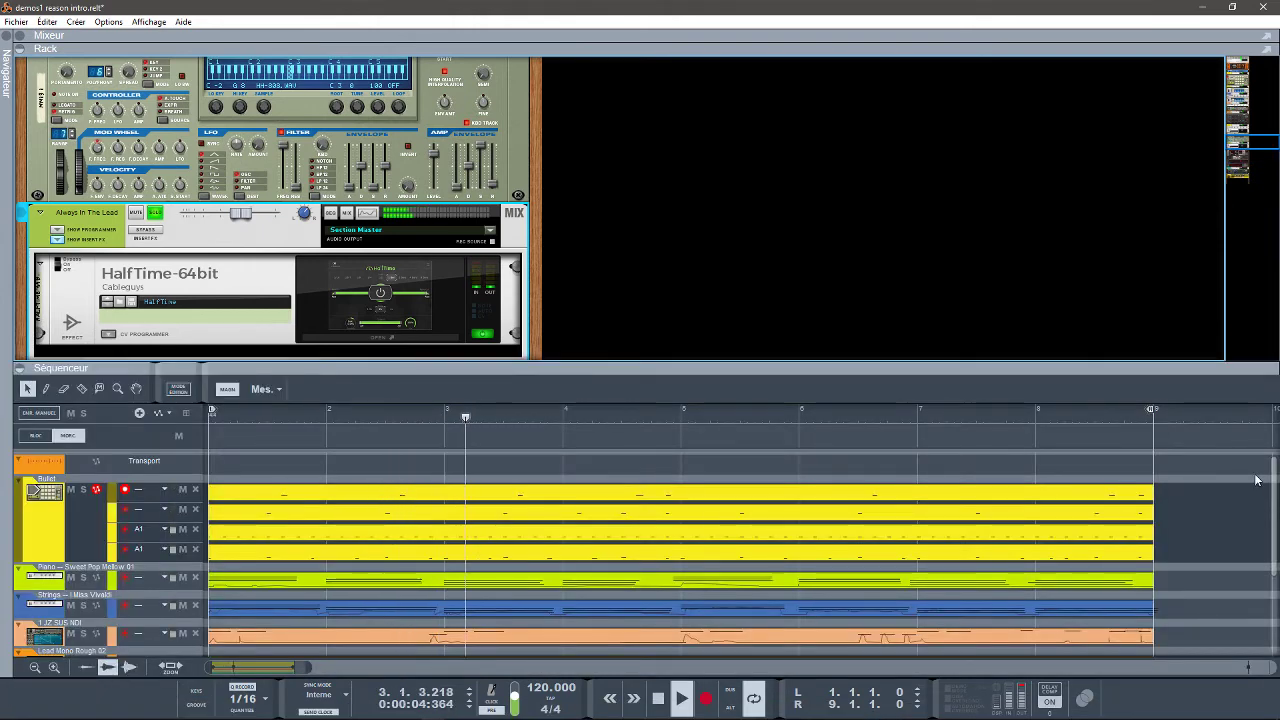
- Unfold the HalfTime-64bit 1 track, open its Power On automation clip for editing and enlarge the sequencer area
left_click_drag(1274, 476, 1275, 530)
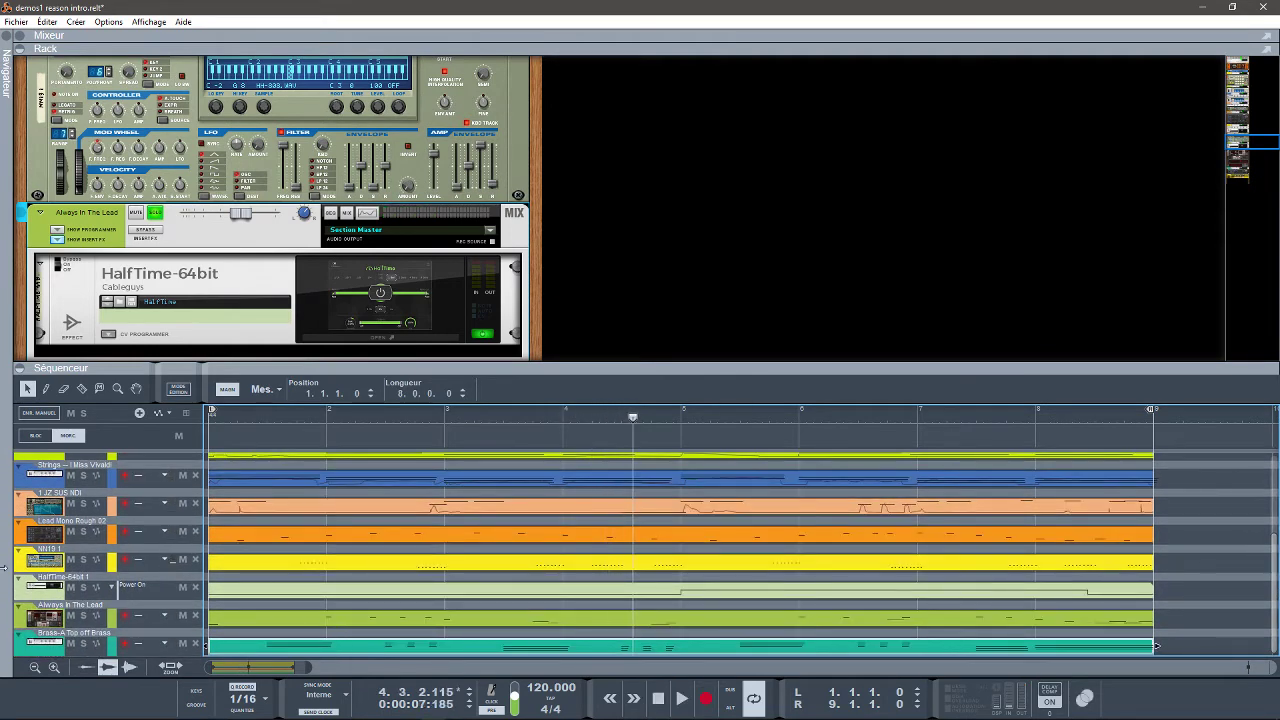
left_click(22, 596)
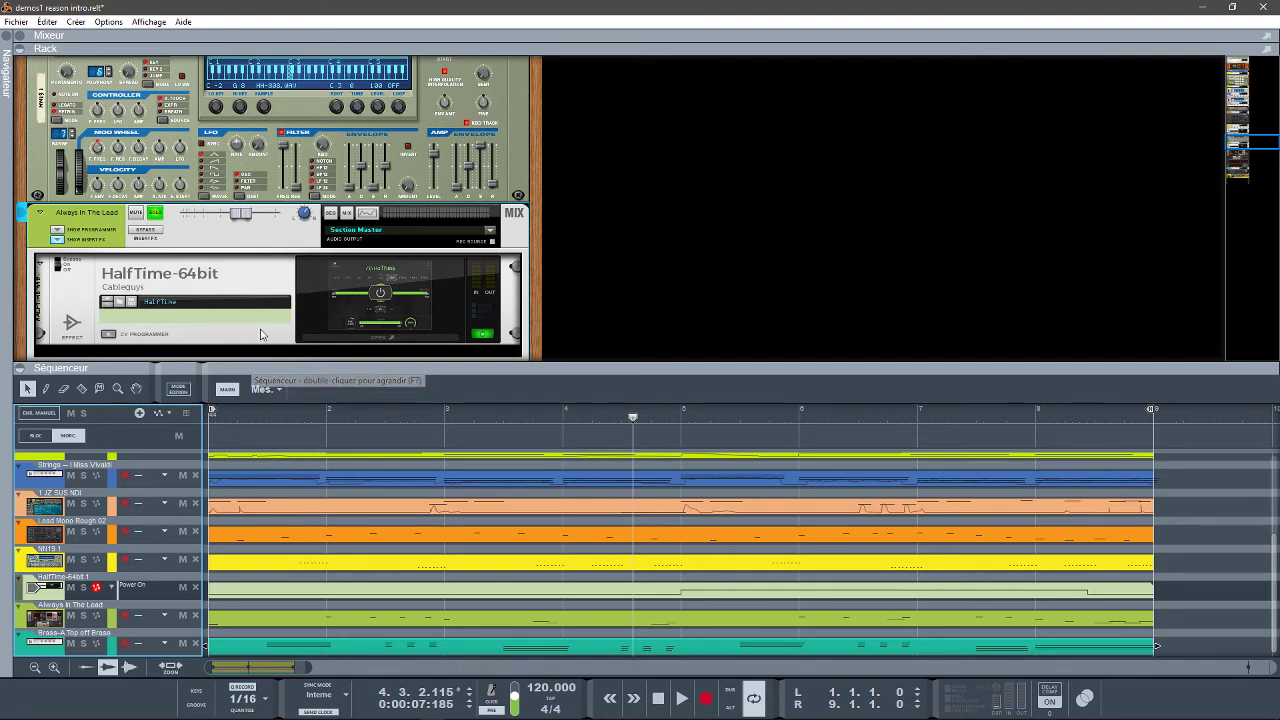
double_click(310, 596)
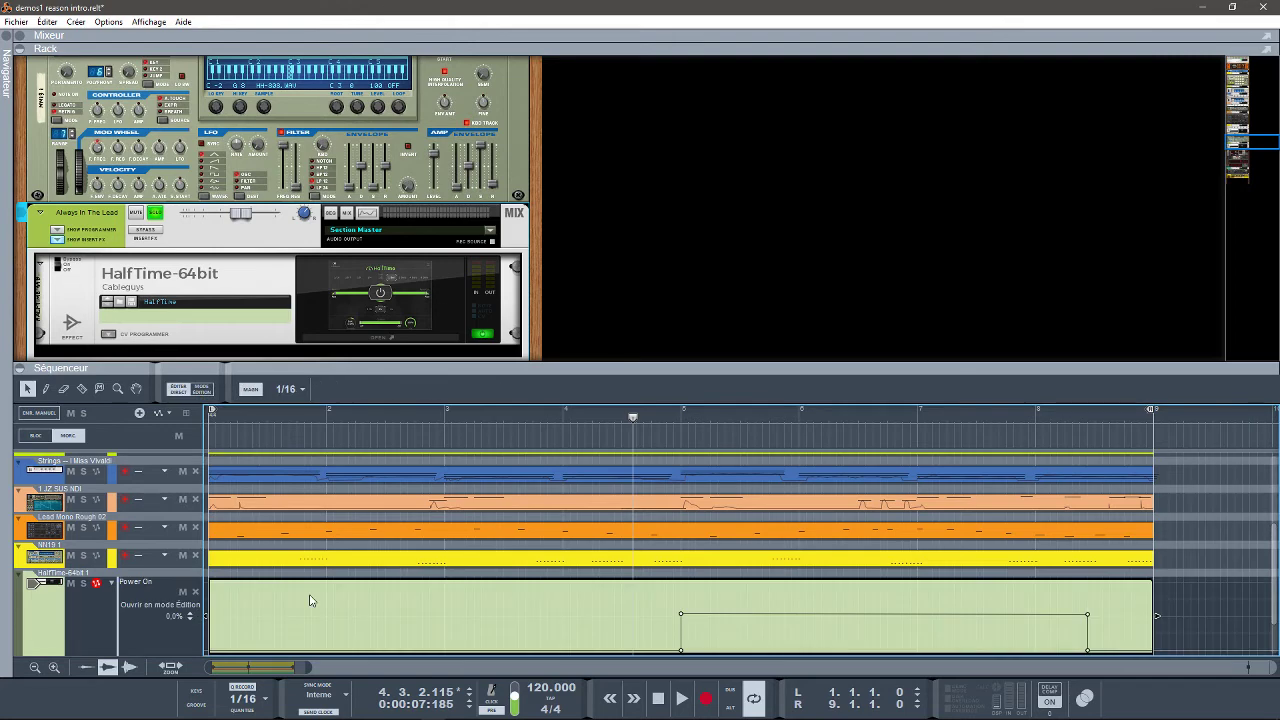
left_click_drag(353, 366, 388, 198)
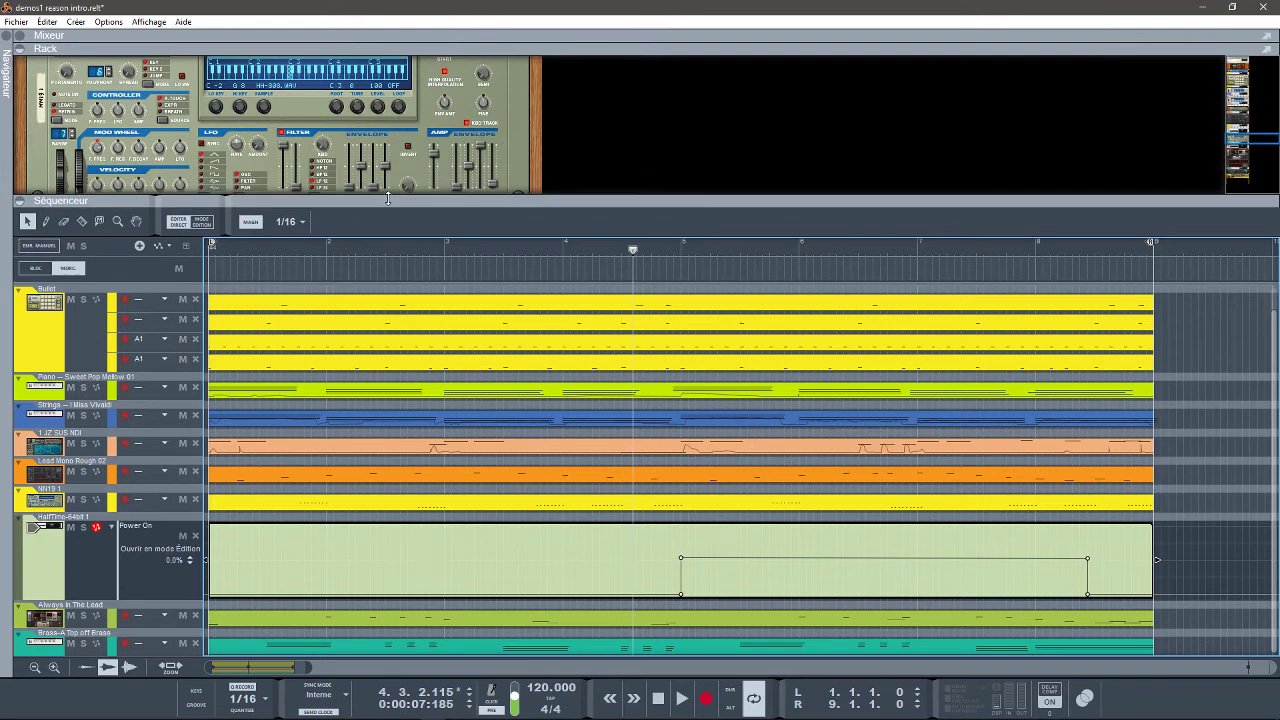
- Play the song through the HalfTime Power On automation, stop playback, and fold and unfold the HalfTime track
key("space")
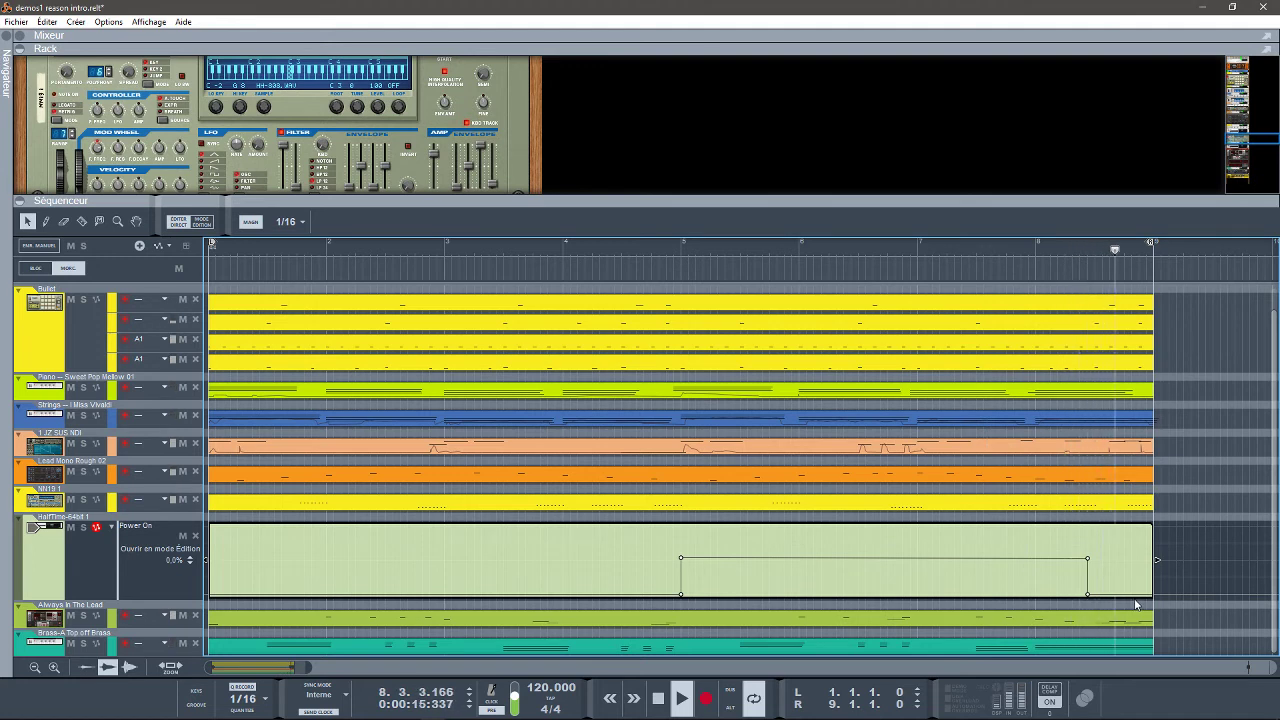
key("space")
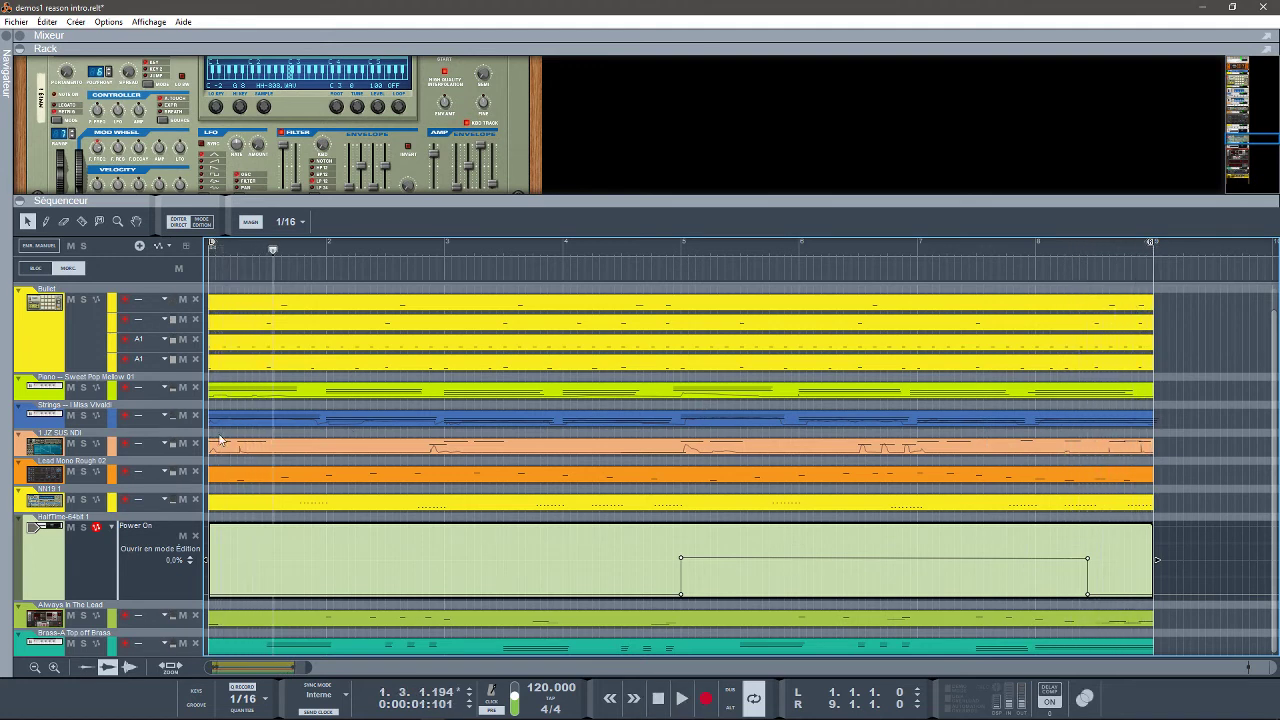
left_click(20, 526)
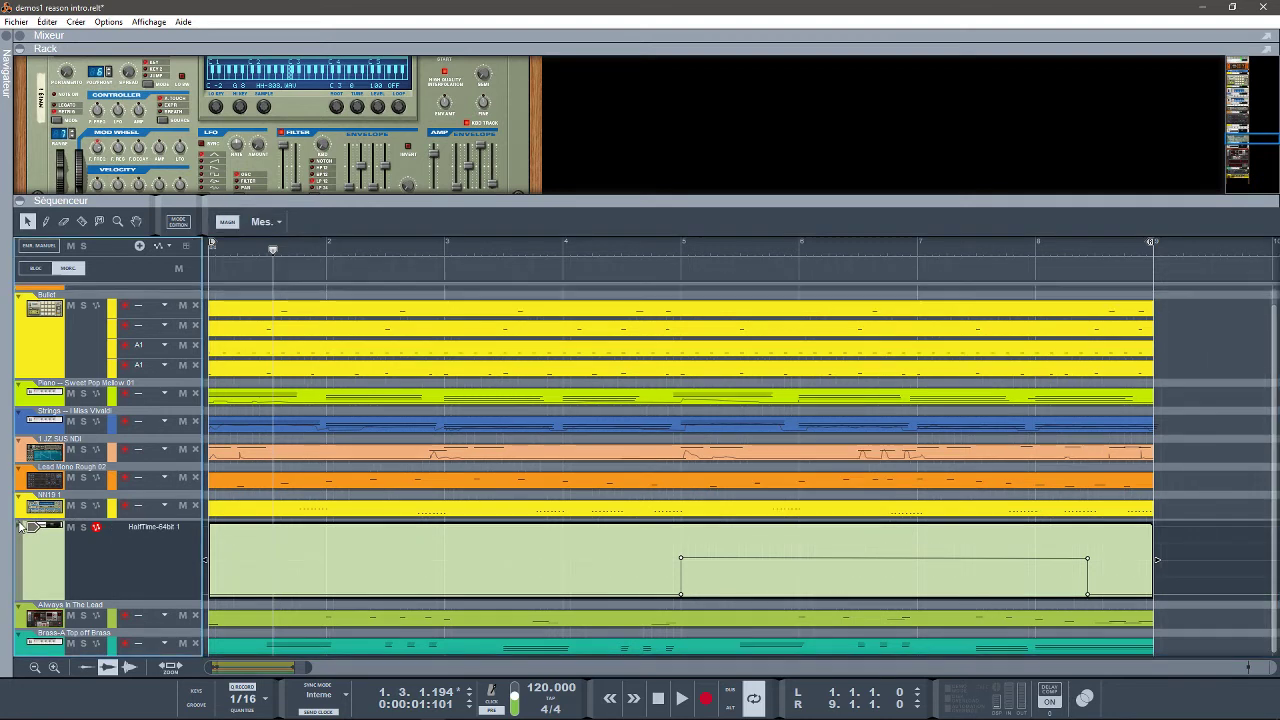
left_click(18, 528)
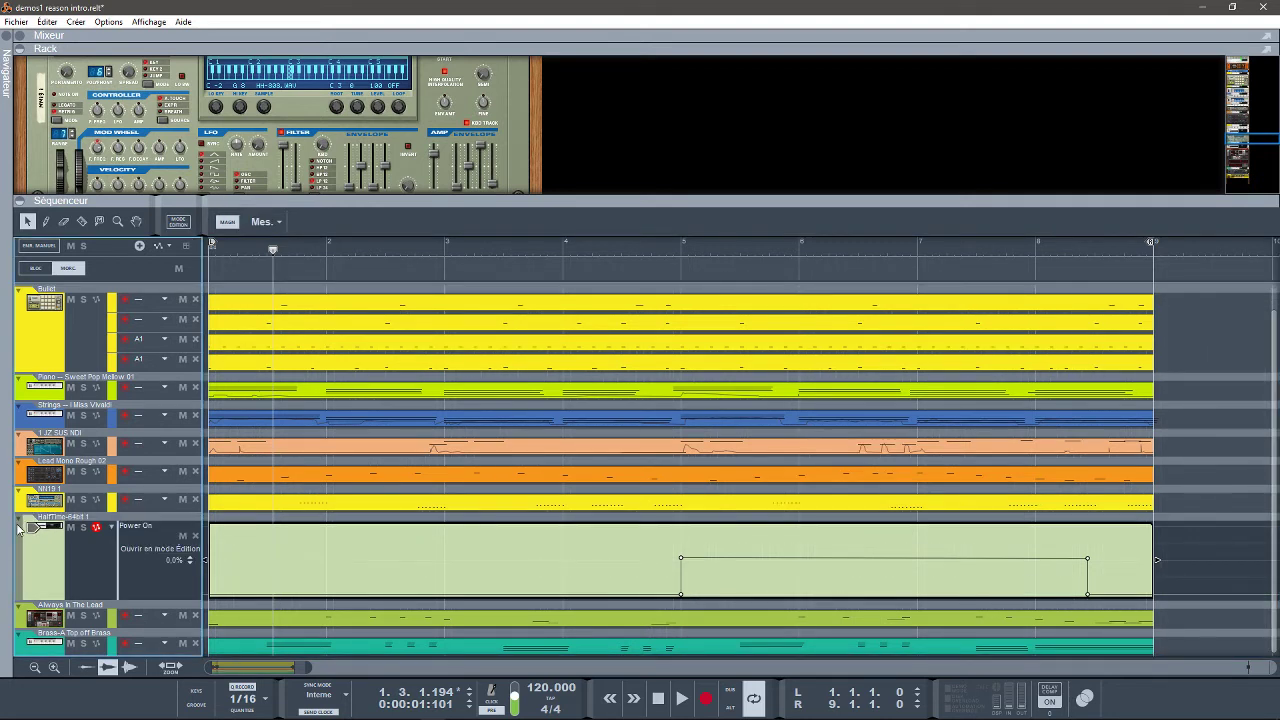
- Return to the full-height rack and show the devices inside the Brass-A Top off Brass Combinator
left_click(19, 201)
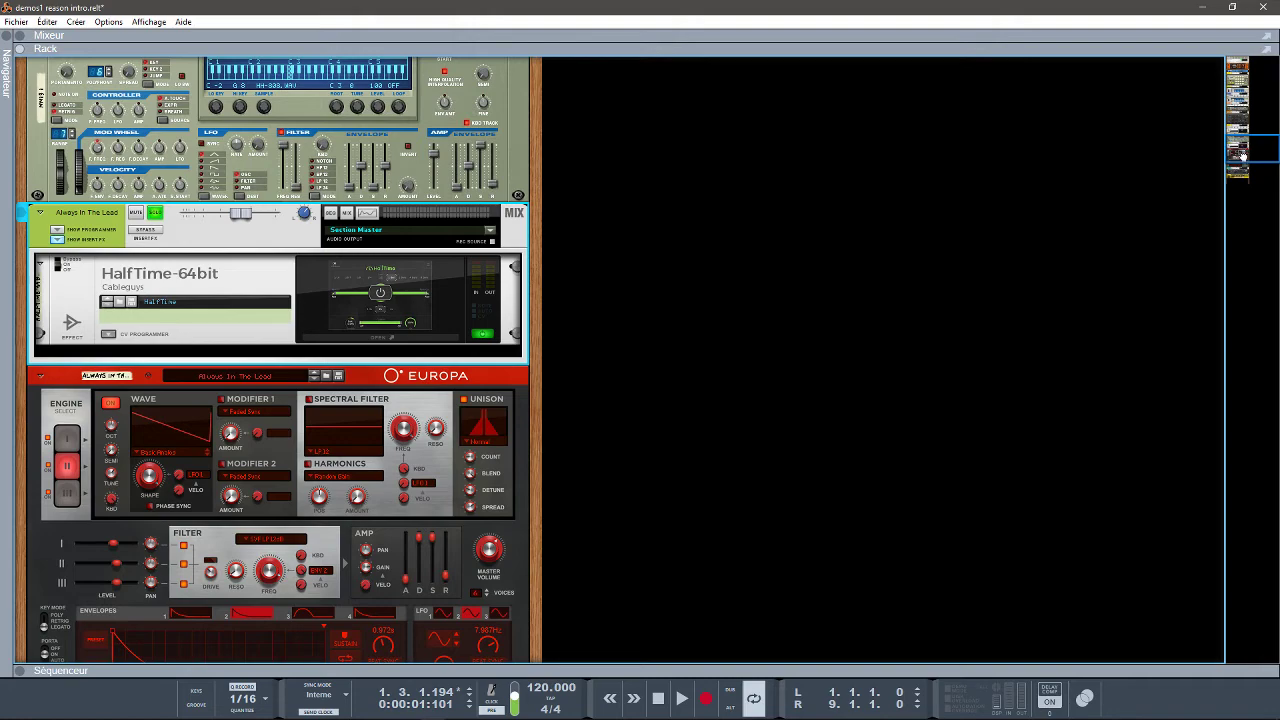
left_click_drag(1240, 152, 1247, 175)
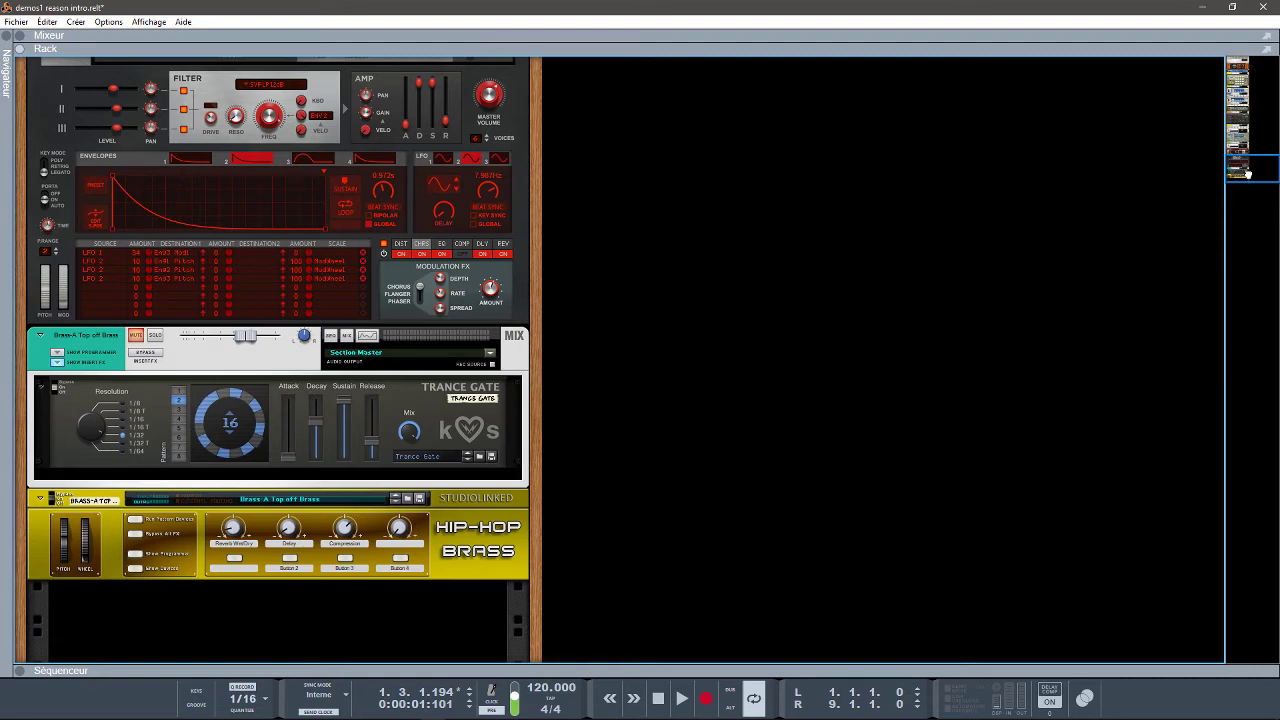
scroll(1247, 175, "down", 1)
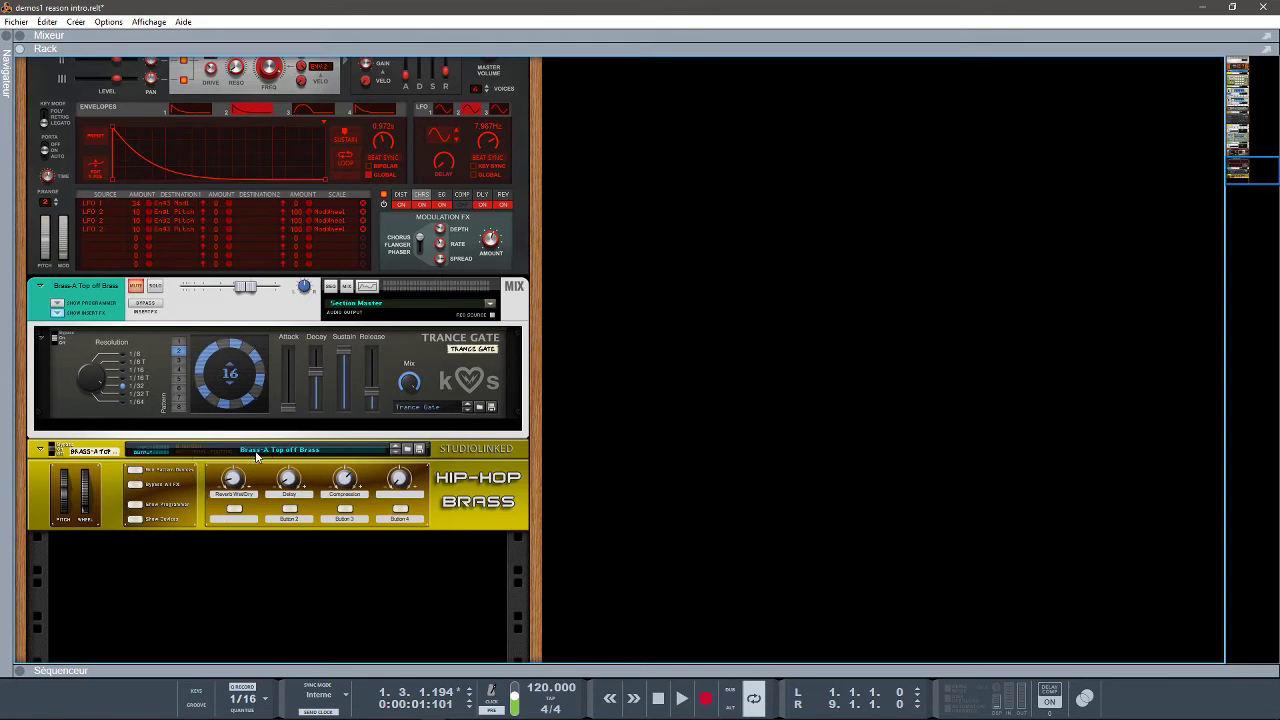
left_click(134, 520)
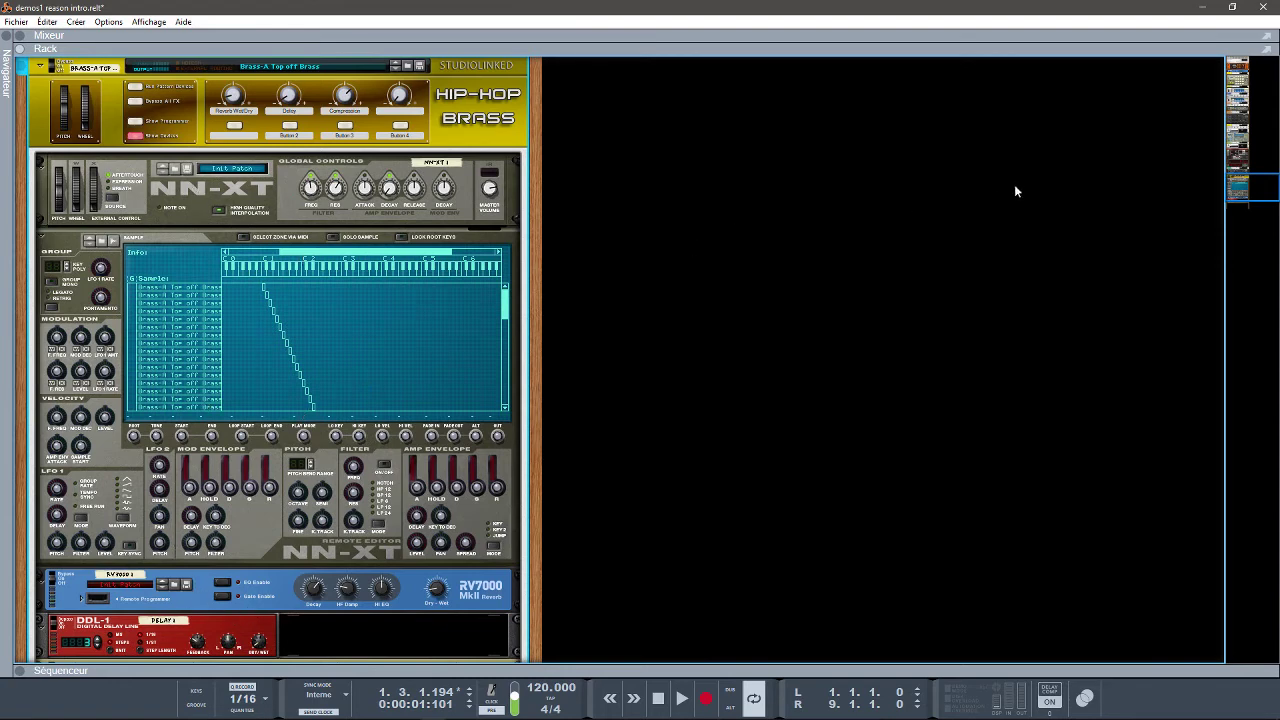
- Solo the Brass-A Top off Brass mix channel, play the song and hide the devices inside its Combinator
mouse_move(1236, 180)
left_mouse_down()
mouse_move(1240, 160)
mouse_move(1244, 172)
left_mouse_up()
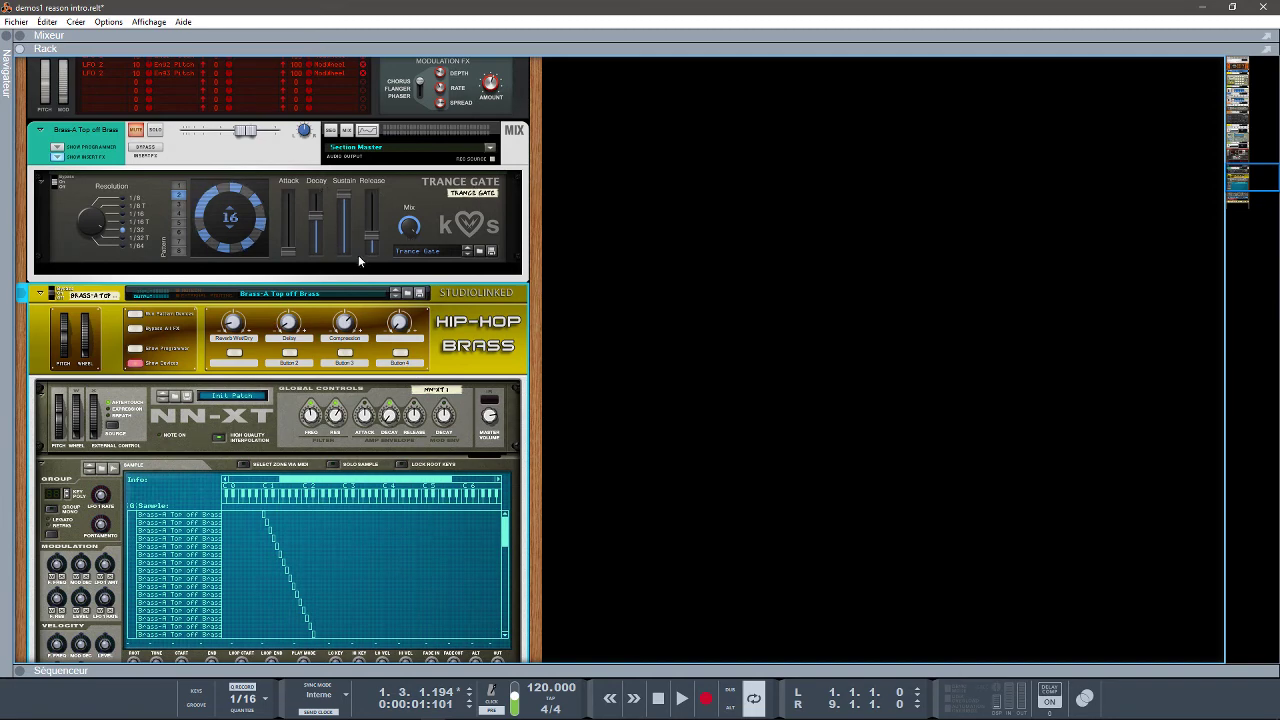
left_click(155, 130)
key("space")
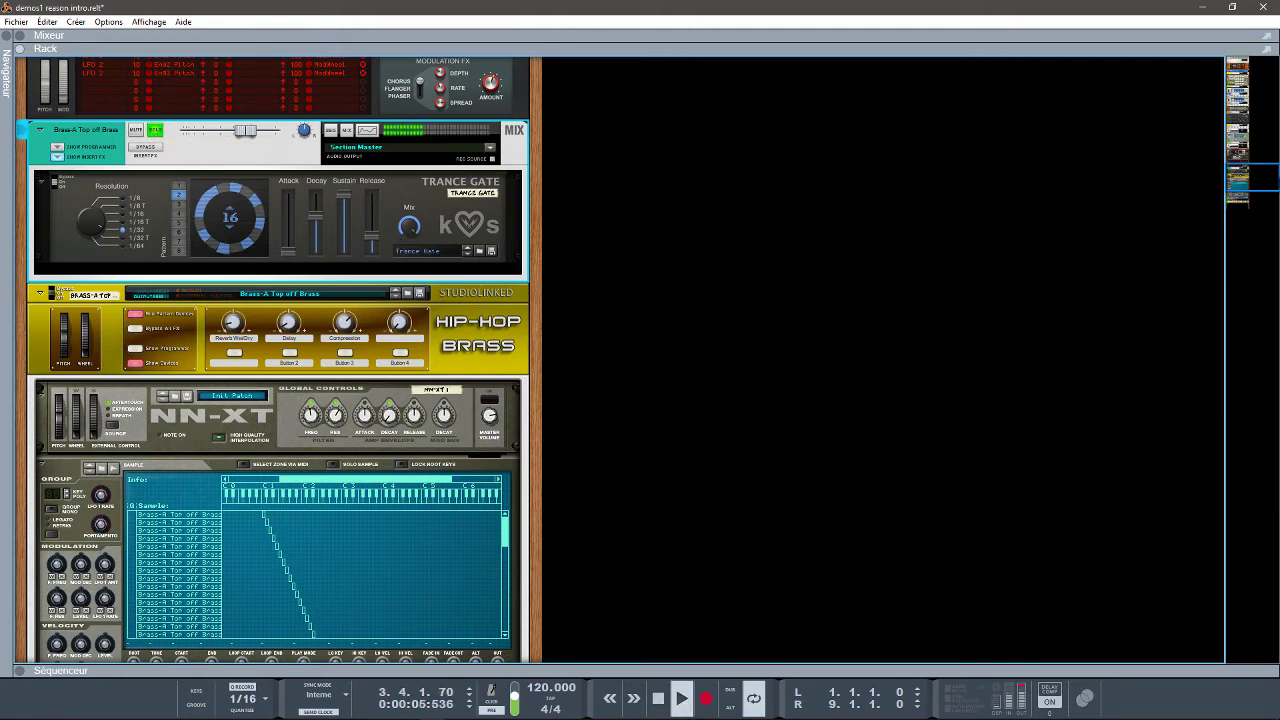
left_click_drag(1259, 185, 1262, 190)
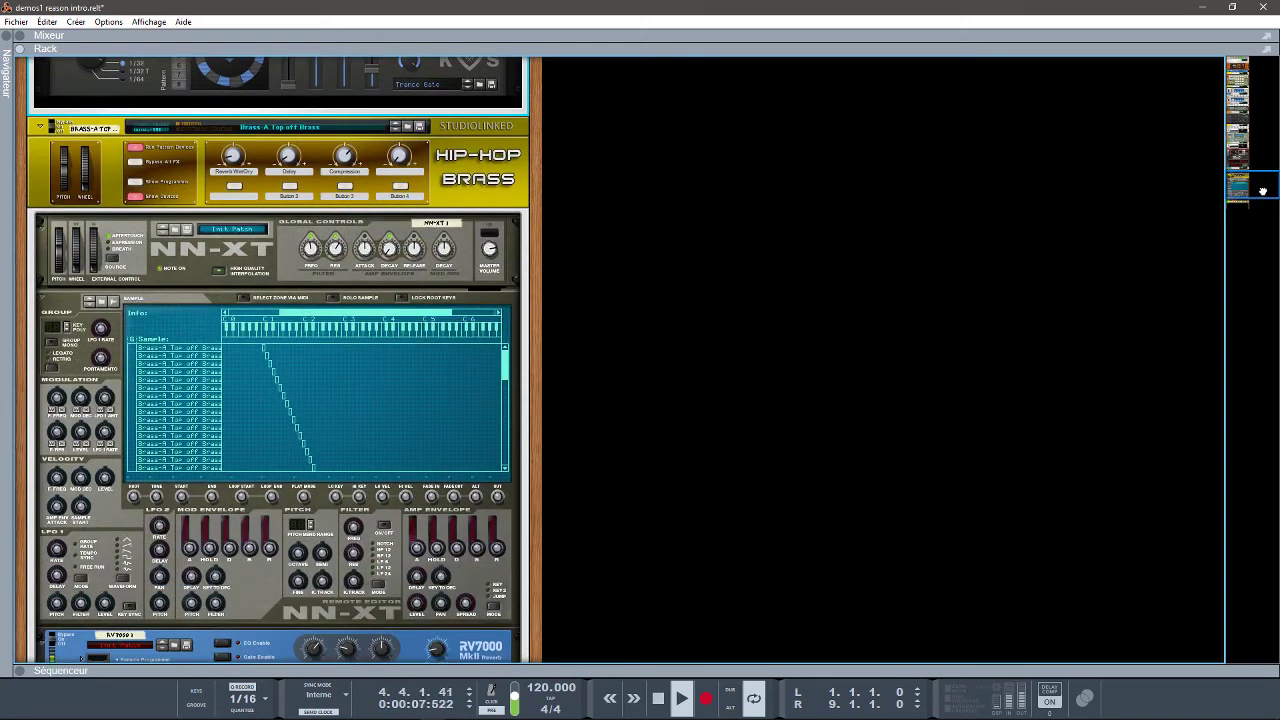
left_click(137, 198)
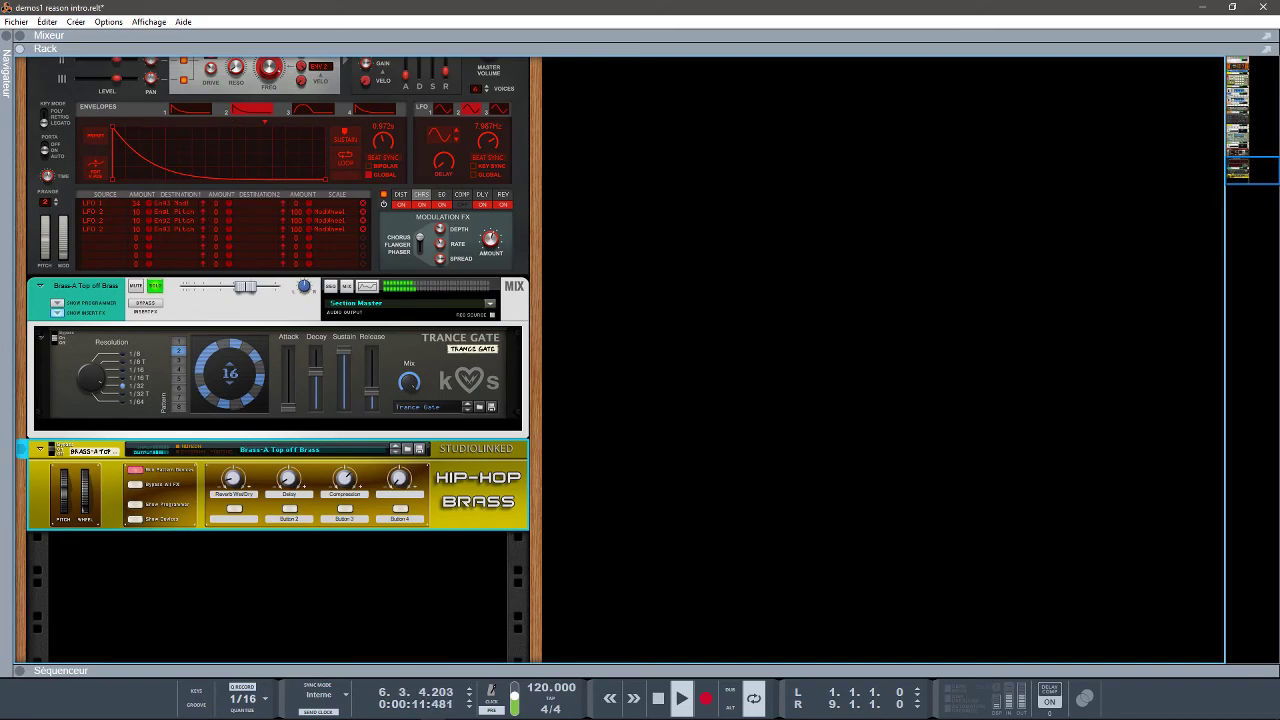
- Go to the start of the rack, then fold the rack and mixer away so the sequencer fills the window
left_click_drag(1240, 178, 1221, 77)
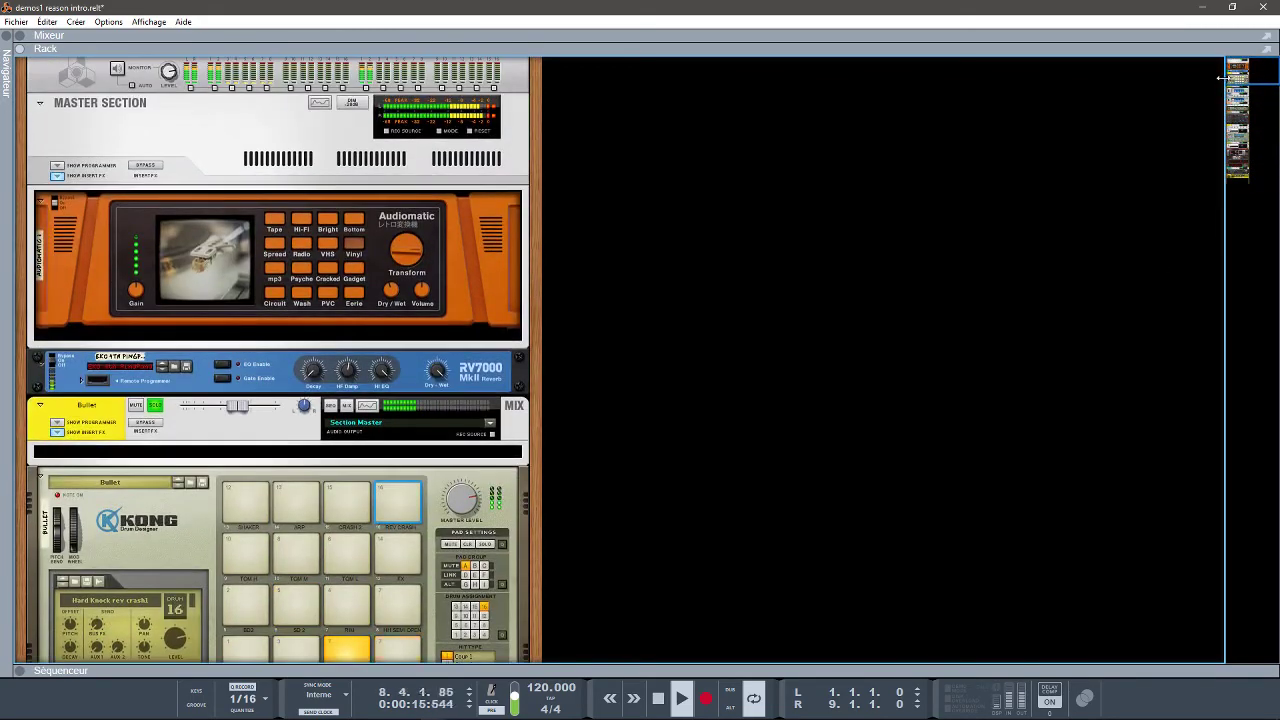
left_click(20, 48)
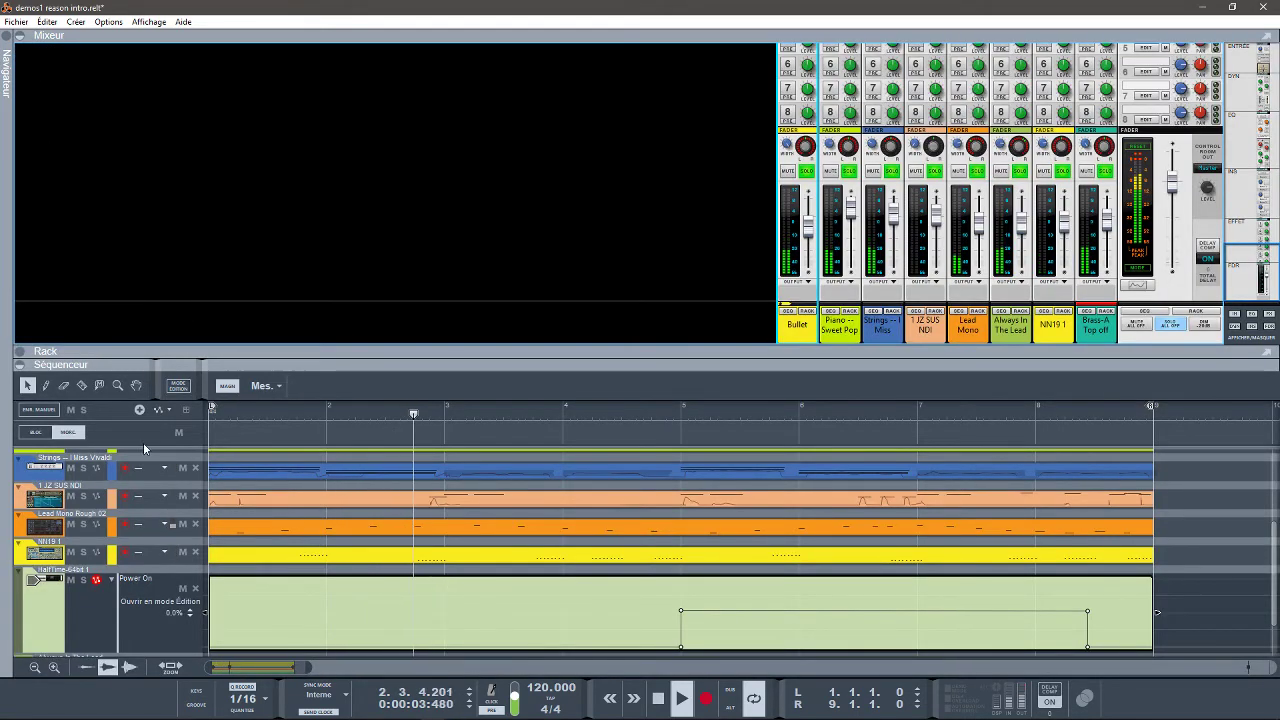
left_click(20, 35)
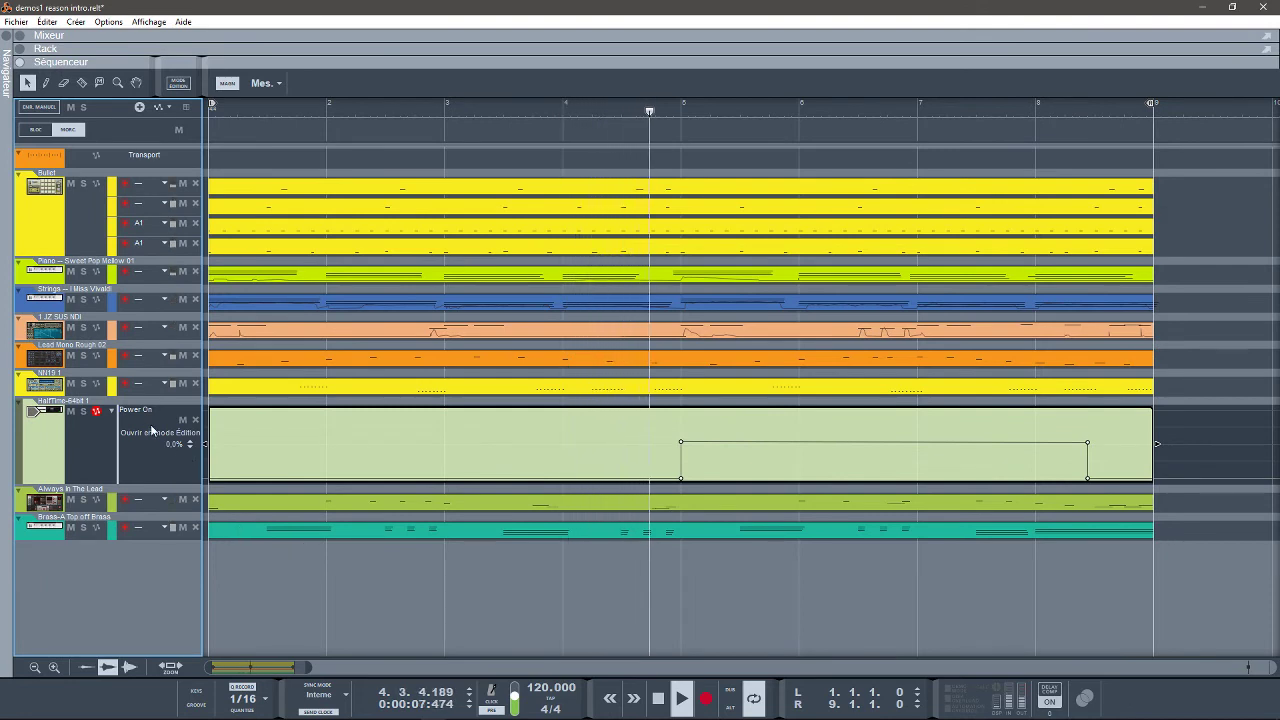
- Fold the HalfTime-64bit 1 track, unfold it to its compact automation lane and stop playback
left_click(21, 404)
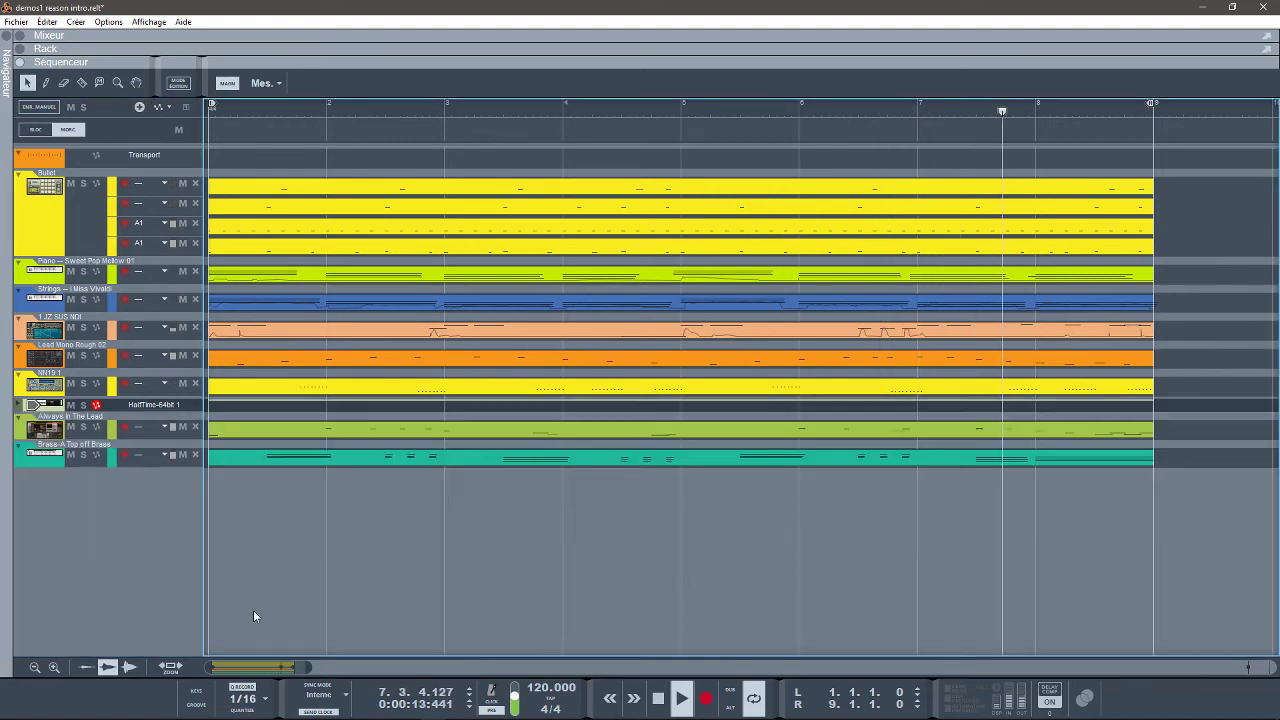
left_click(17, 405)
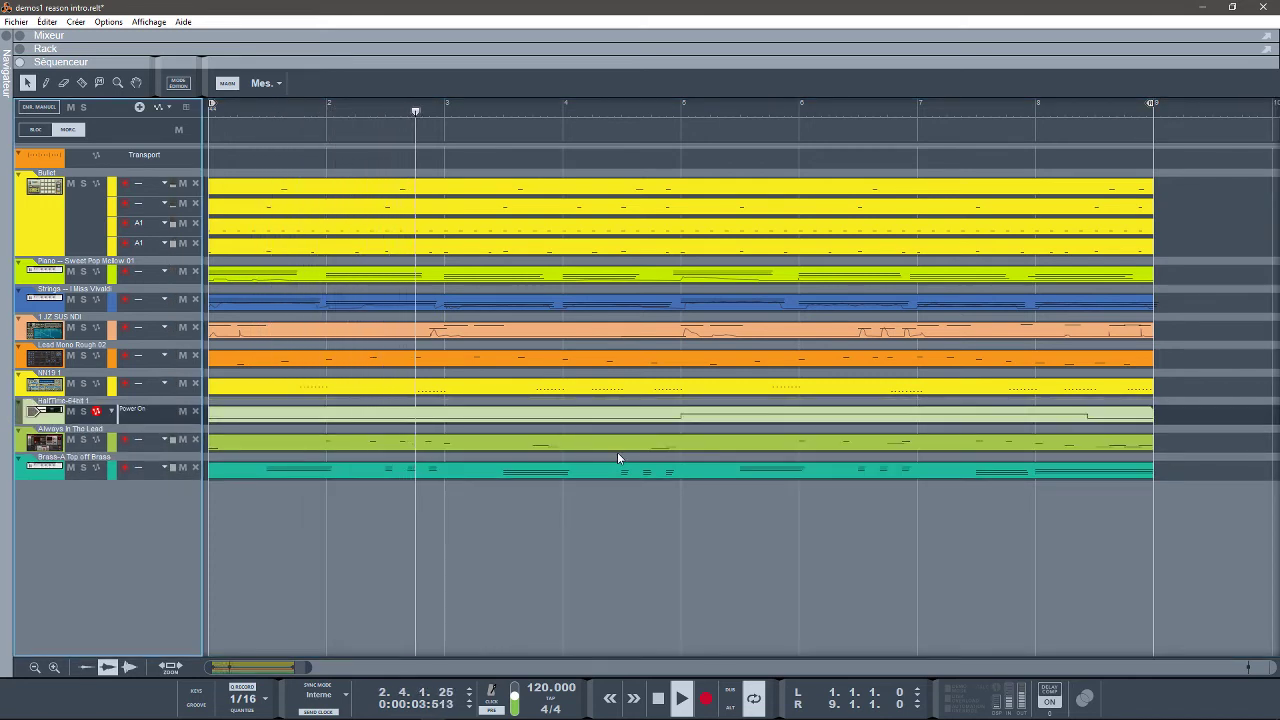
key("space")
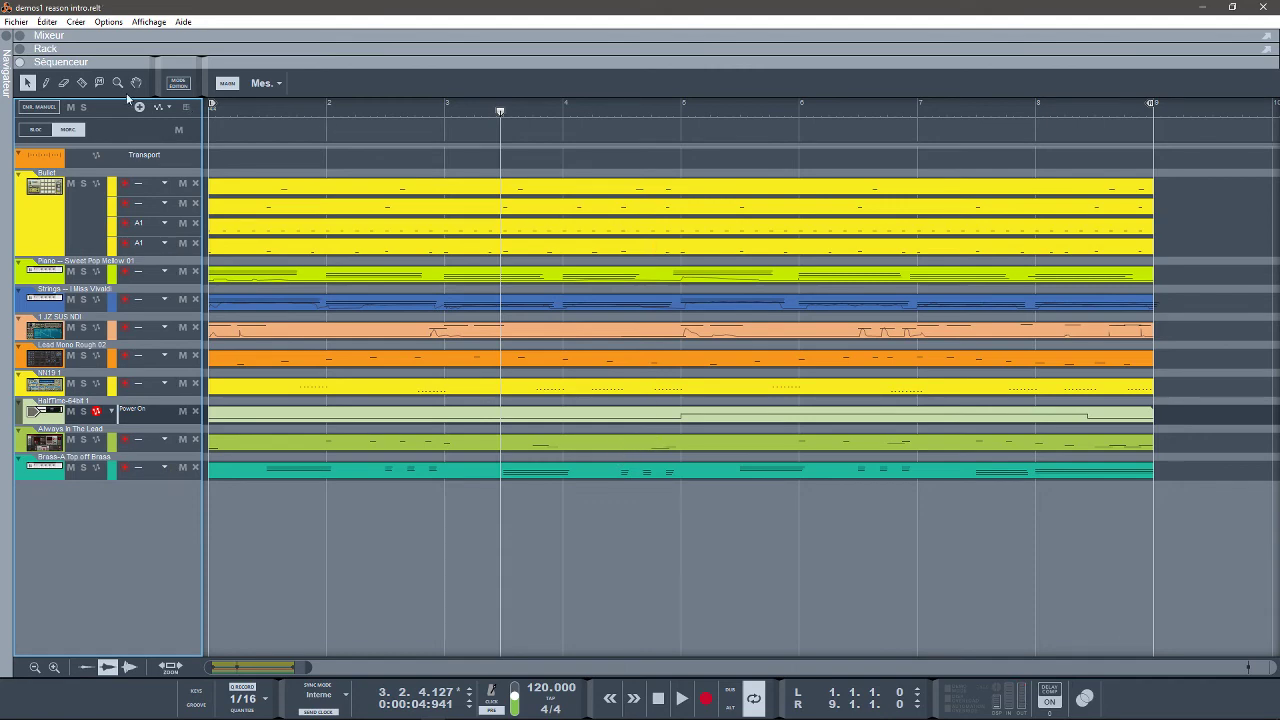
- Show the mixer, rack and sequencer together and bring the NN19 1 channel into view in the rack
left_click(20, 35)
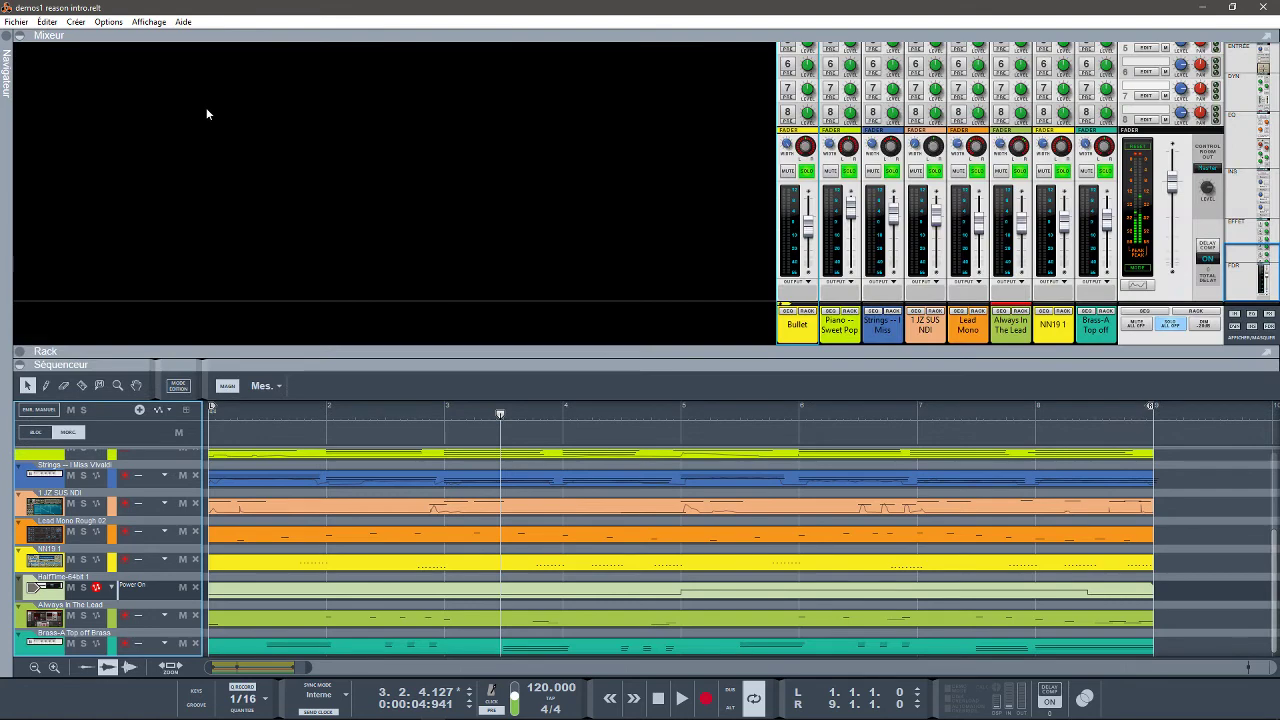
left_click(21, 351)
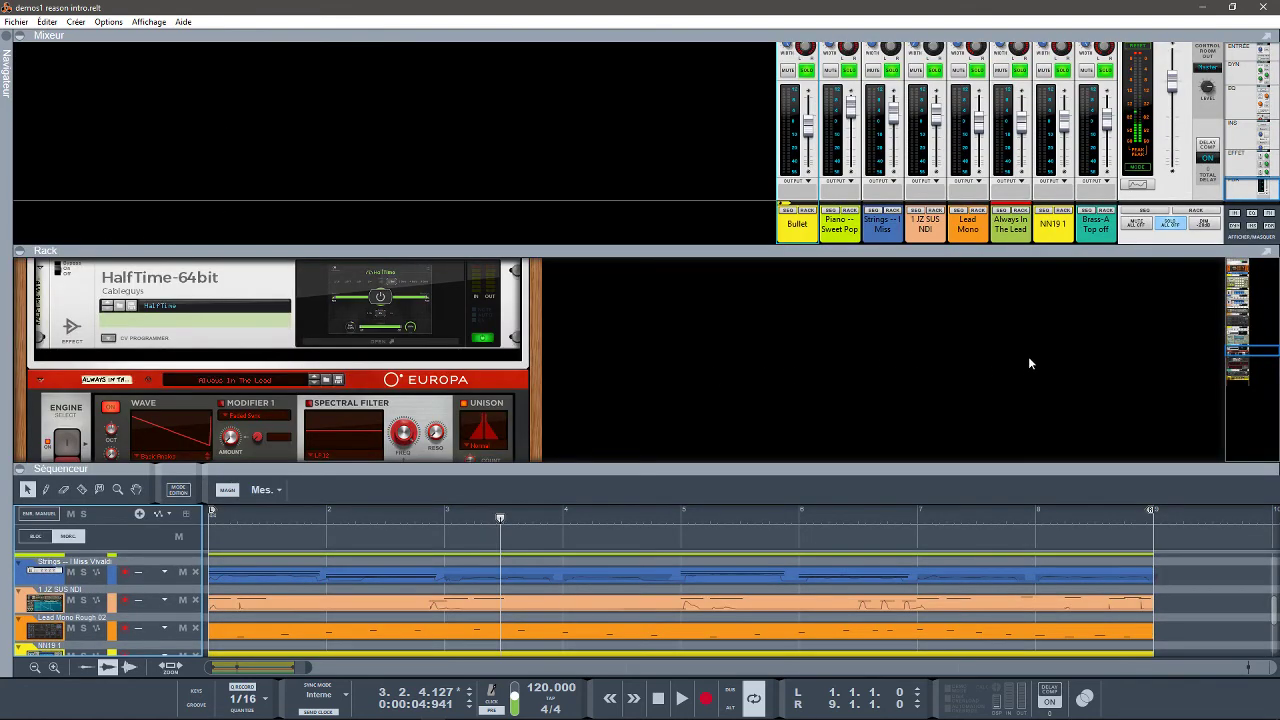
mouse_move(1247, 349)
left_mouse_down()
mouse_move(1248, 378)
mouse_move(1240, 330)
left_mouse_up()
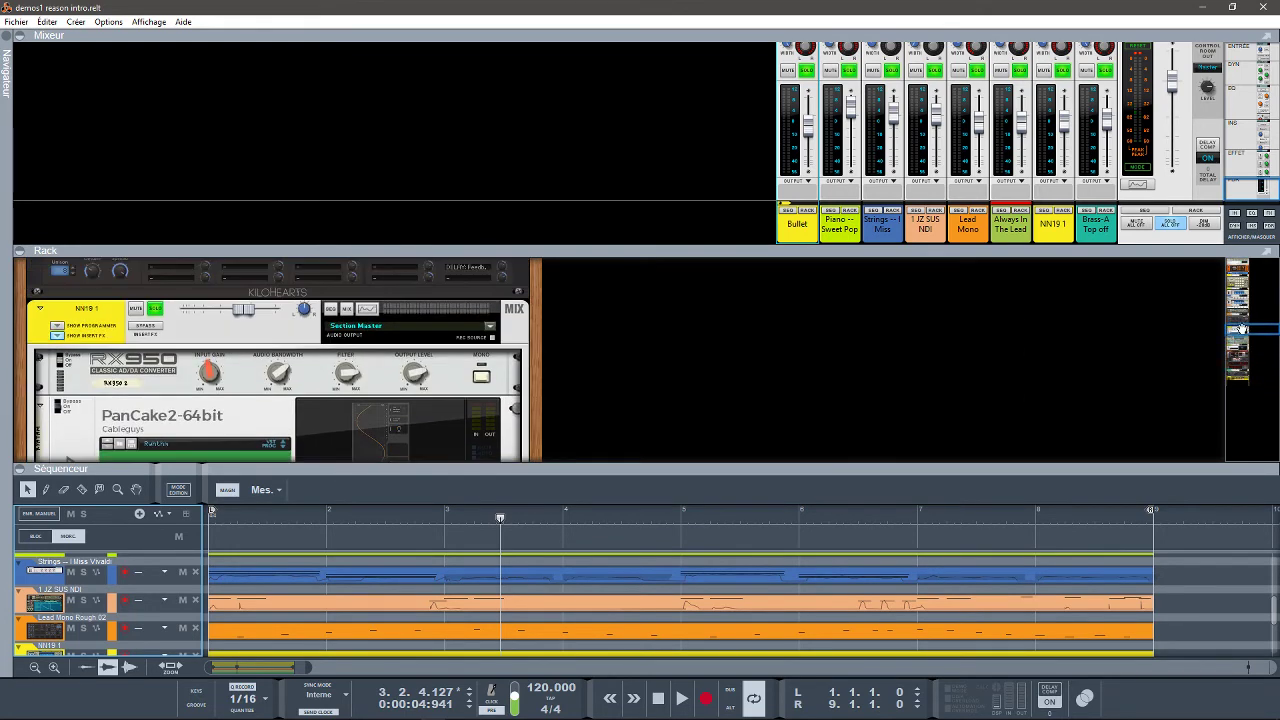
- Open the browser, look at the start of the effects list and switch it to the instruments category
left_click(9, 36)
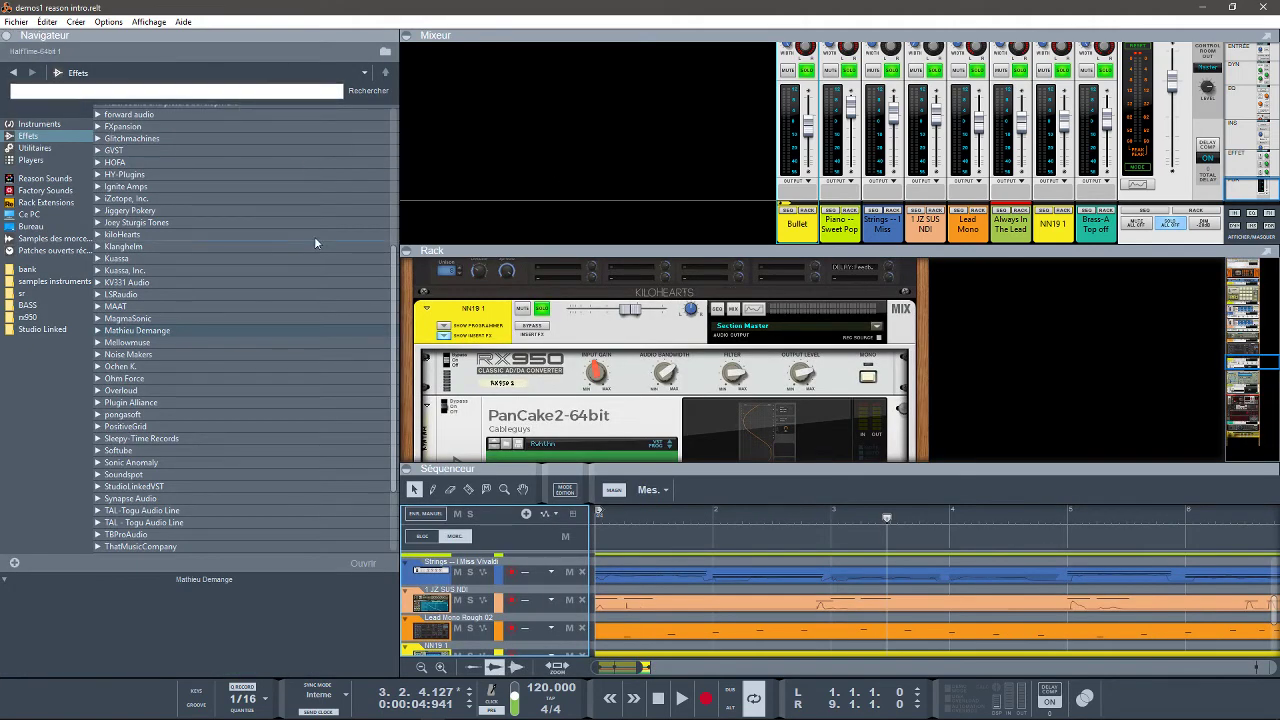
left_click_drag(393, 280, 400, 117)
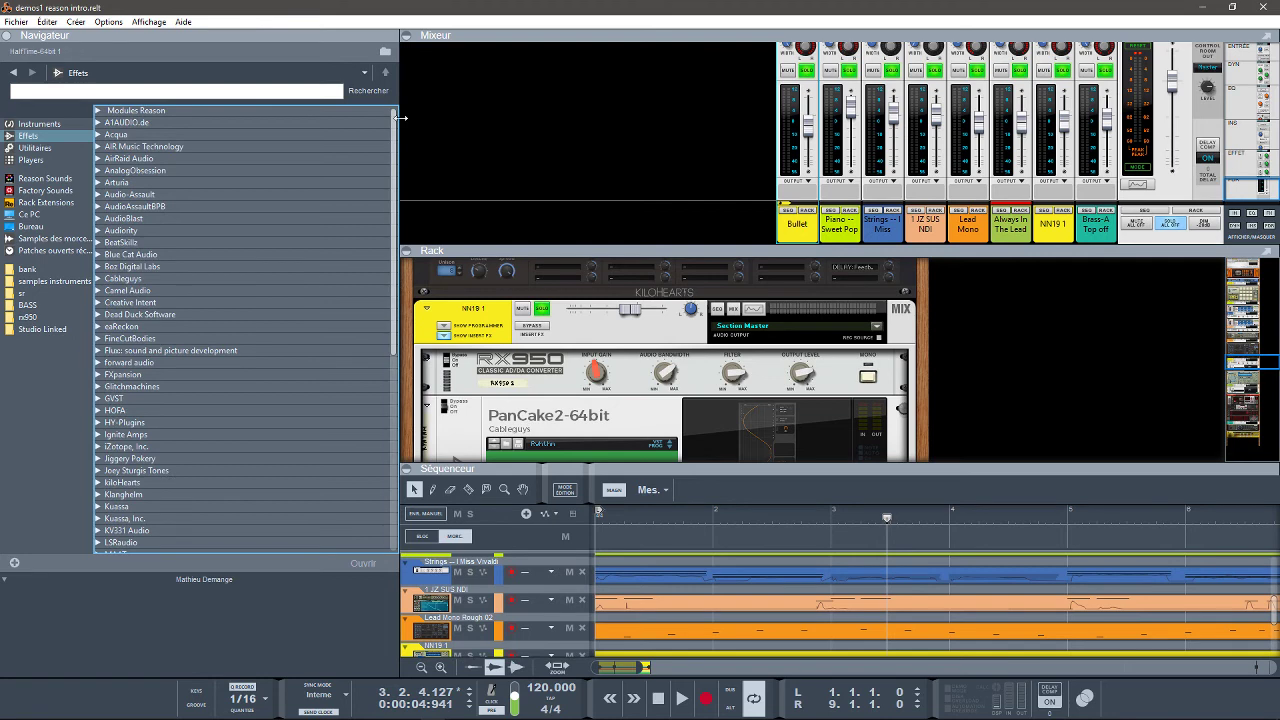
left_click(45, 124)
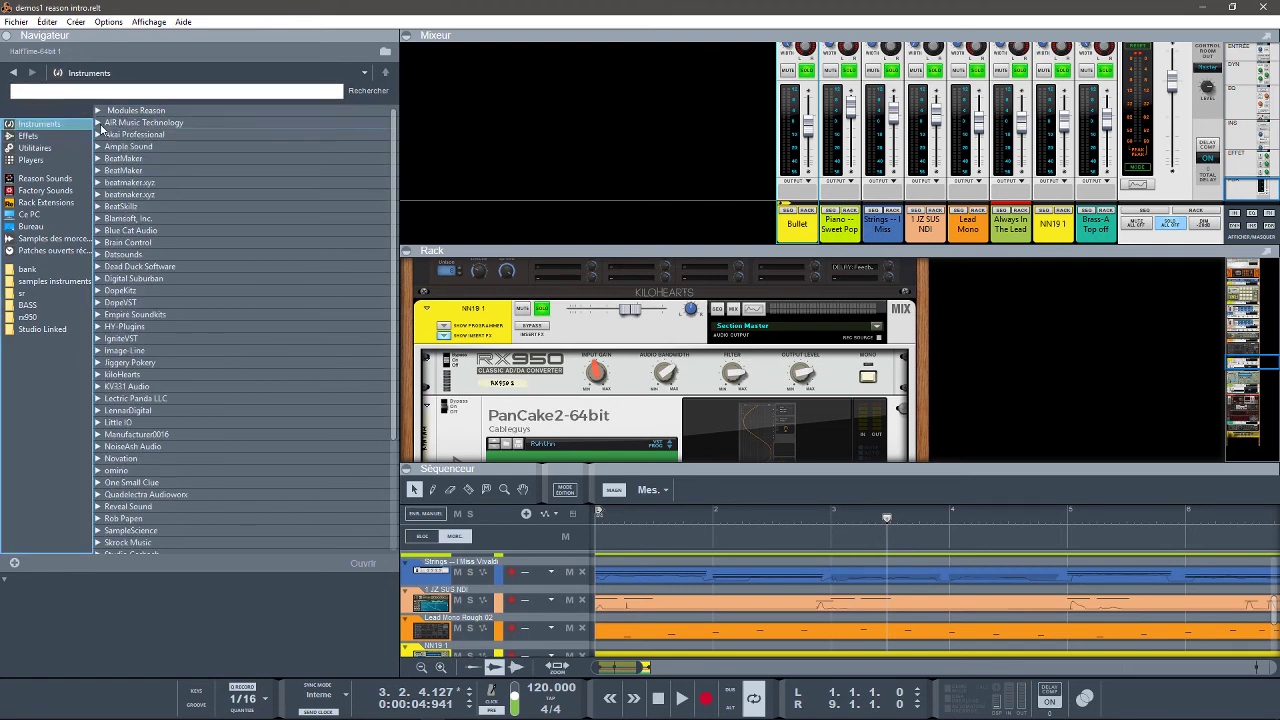
- Expand the AIR Music Technology and Akai Professional folders and look through the instrument list
left_click(103, 123)
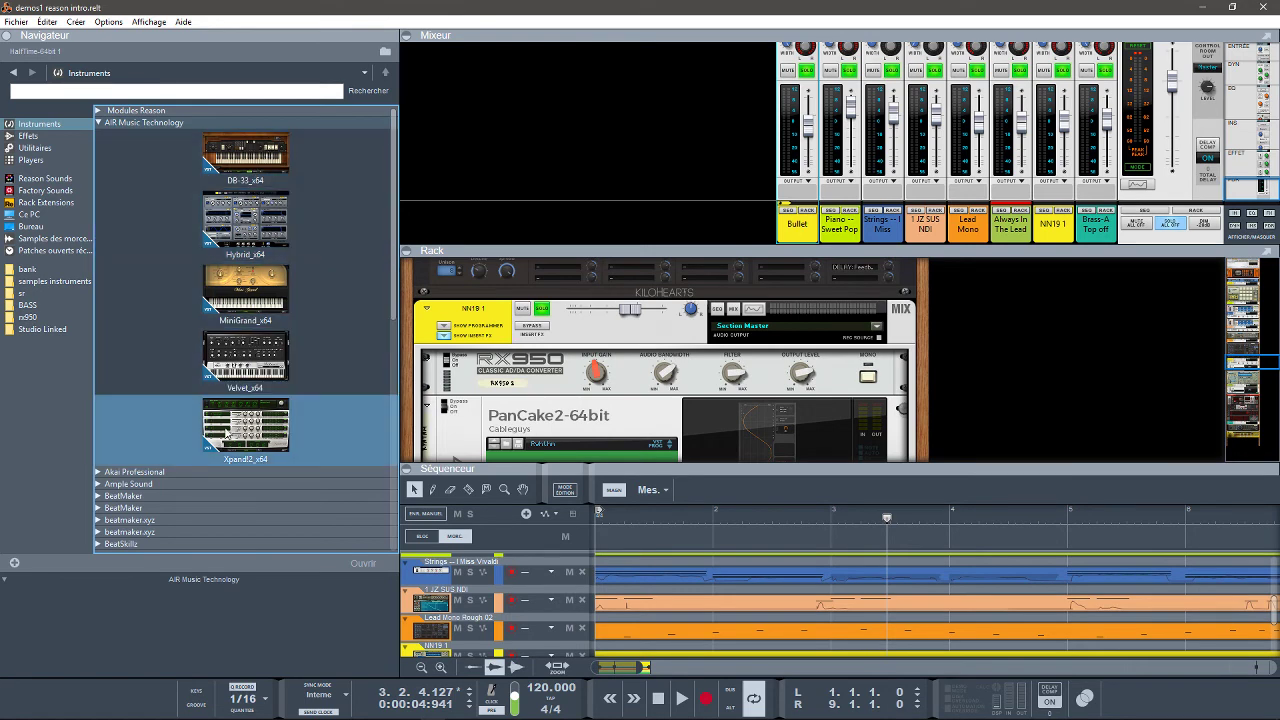
left_click(99, 471)
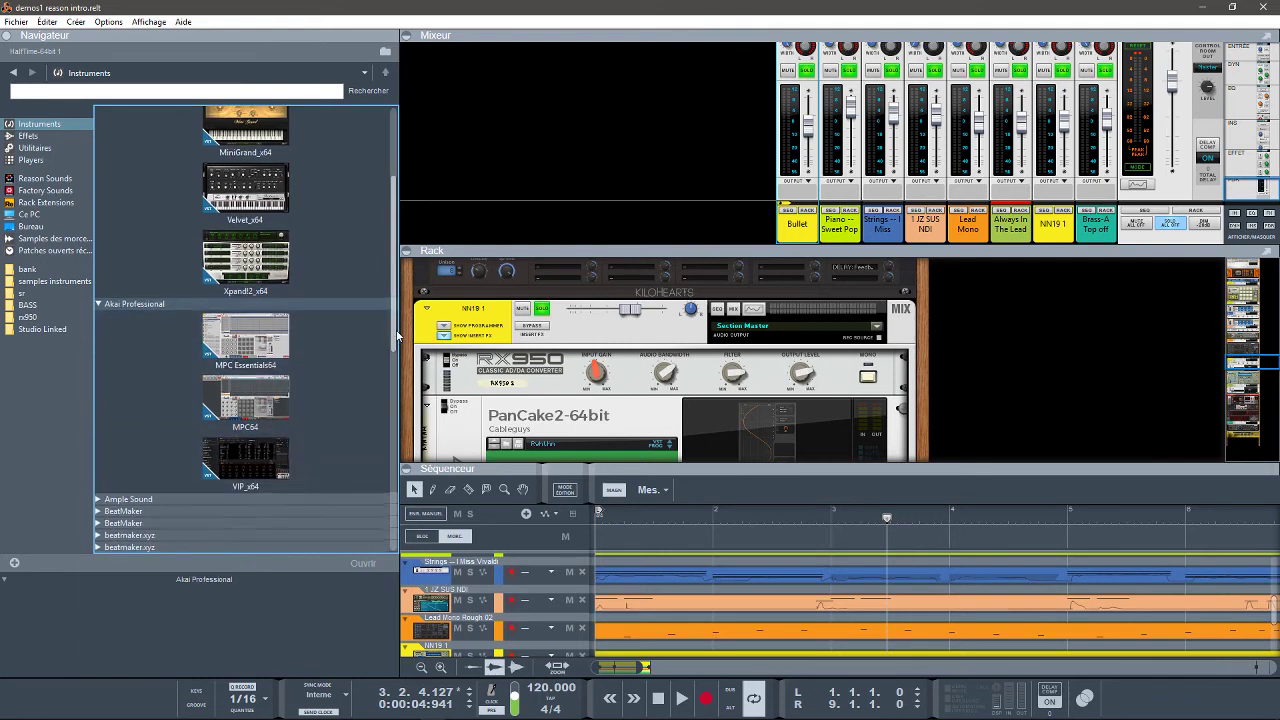
scroll(312, 292, "down", 3)
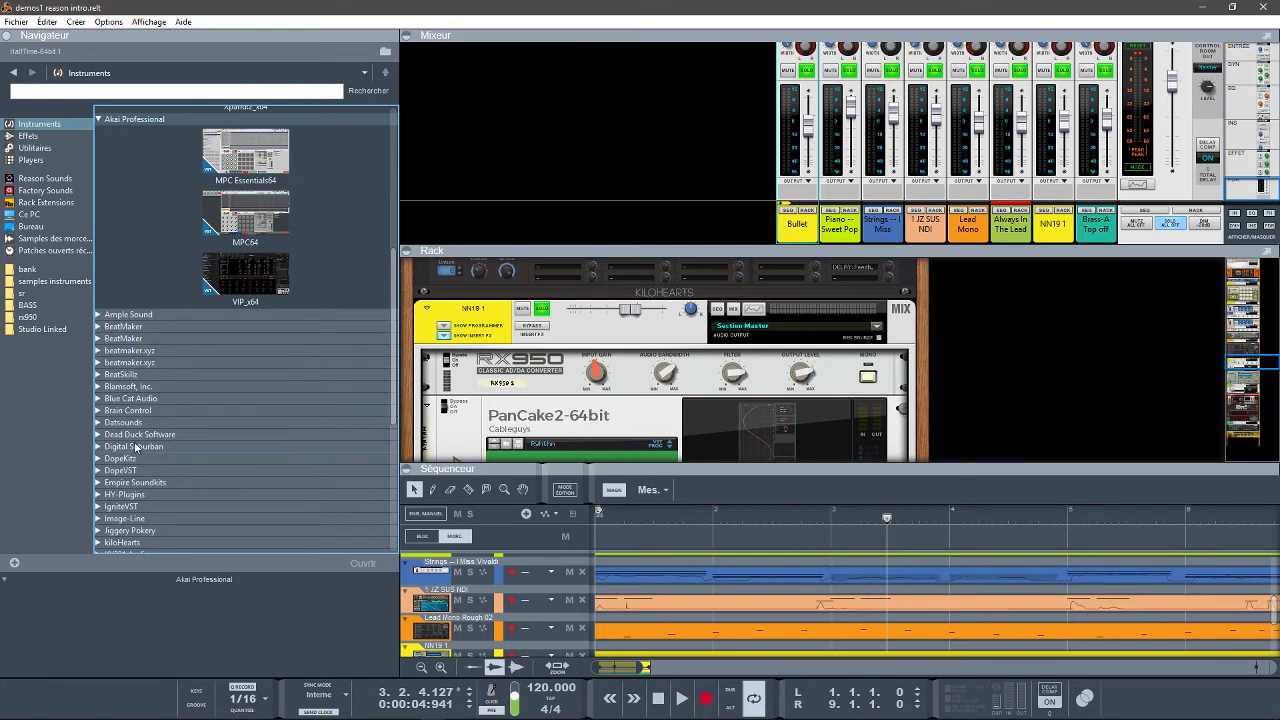
- Expand the Ample Sound instruments, then the Arturia, Audio-Assault, AudioAssaultBPB and AudioBlast effect folders, and look through the effects list
left_click(103, 316)
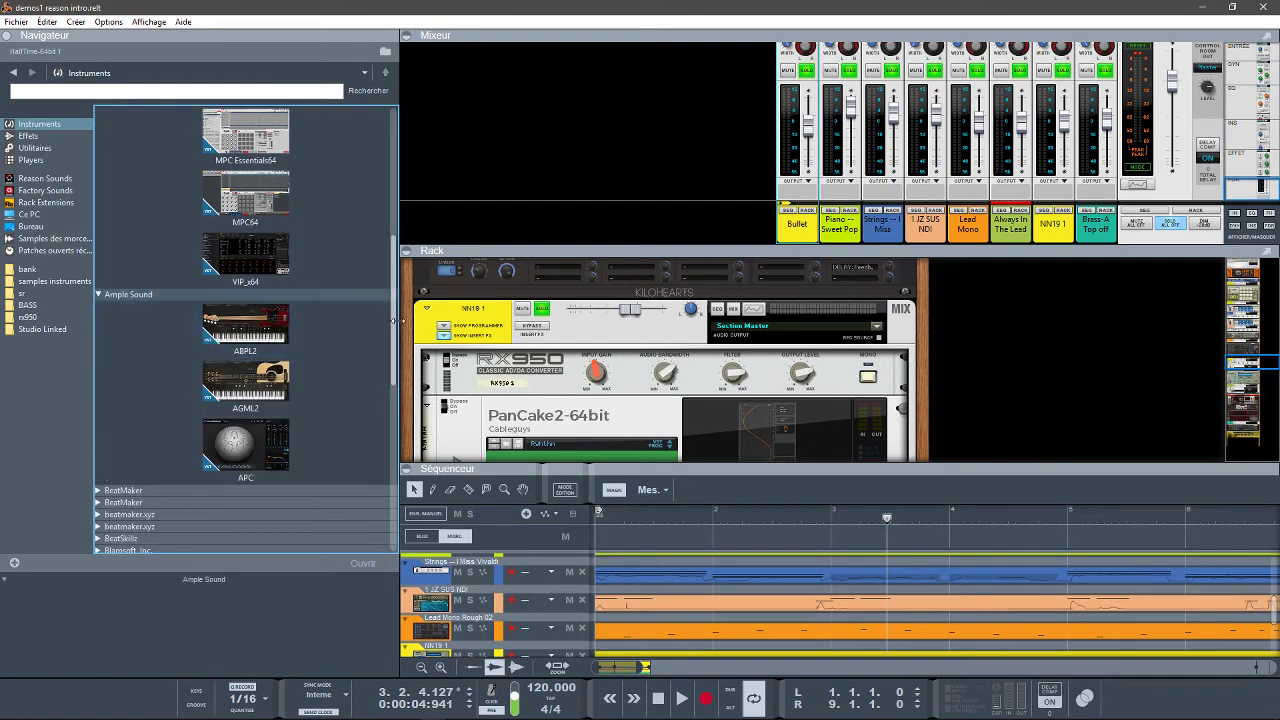
left_click(45, 136)
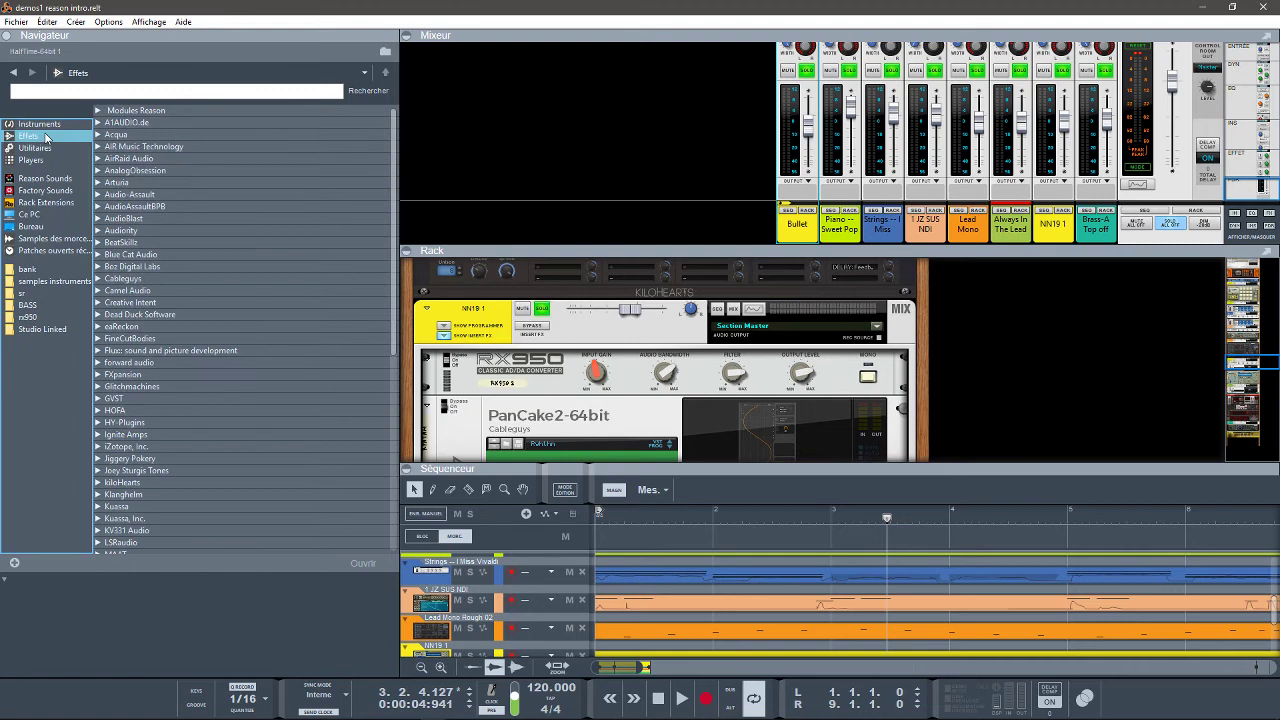
left_click(110, 182)
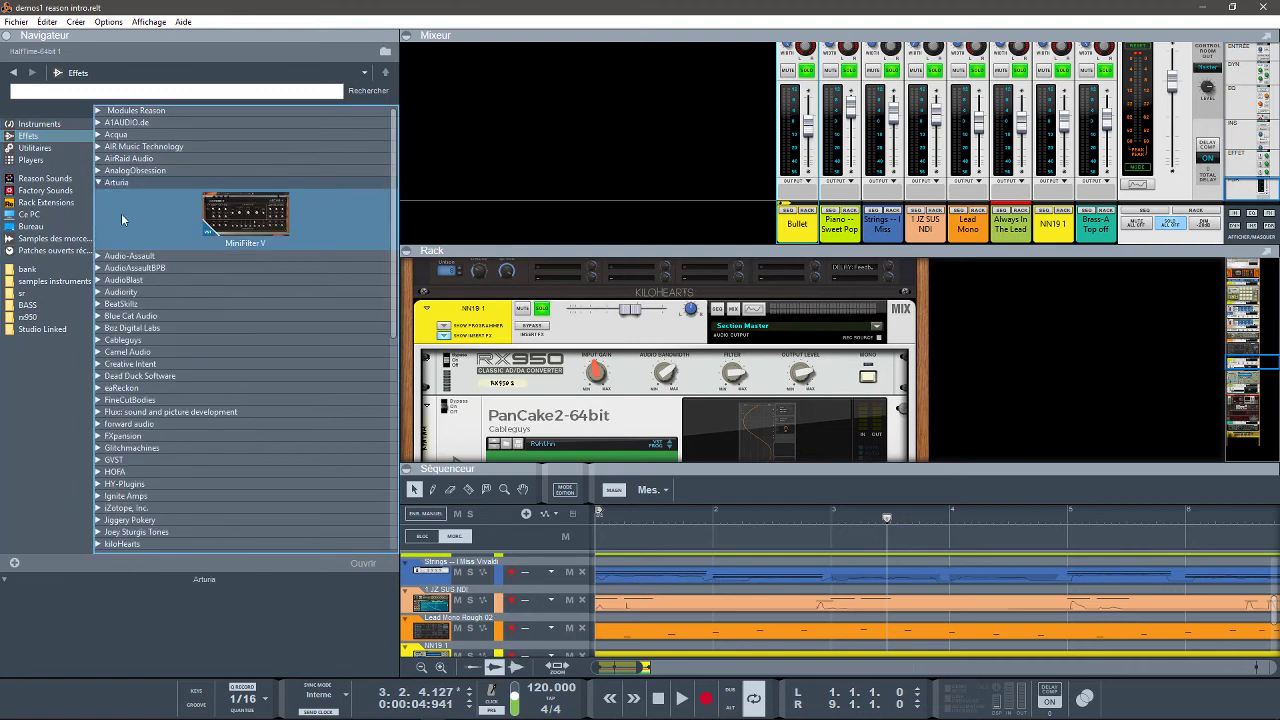
left_click(108, 257)
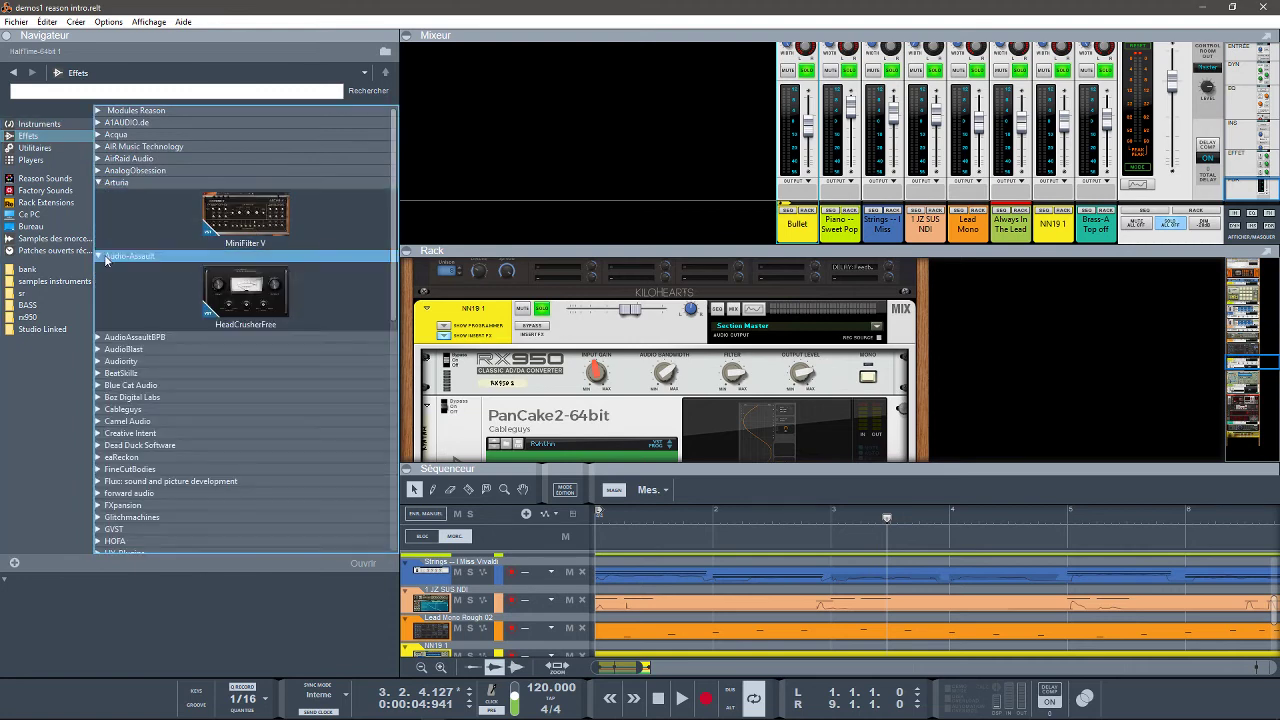
left_click(104, 339)
left_click(106, 410)
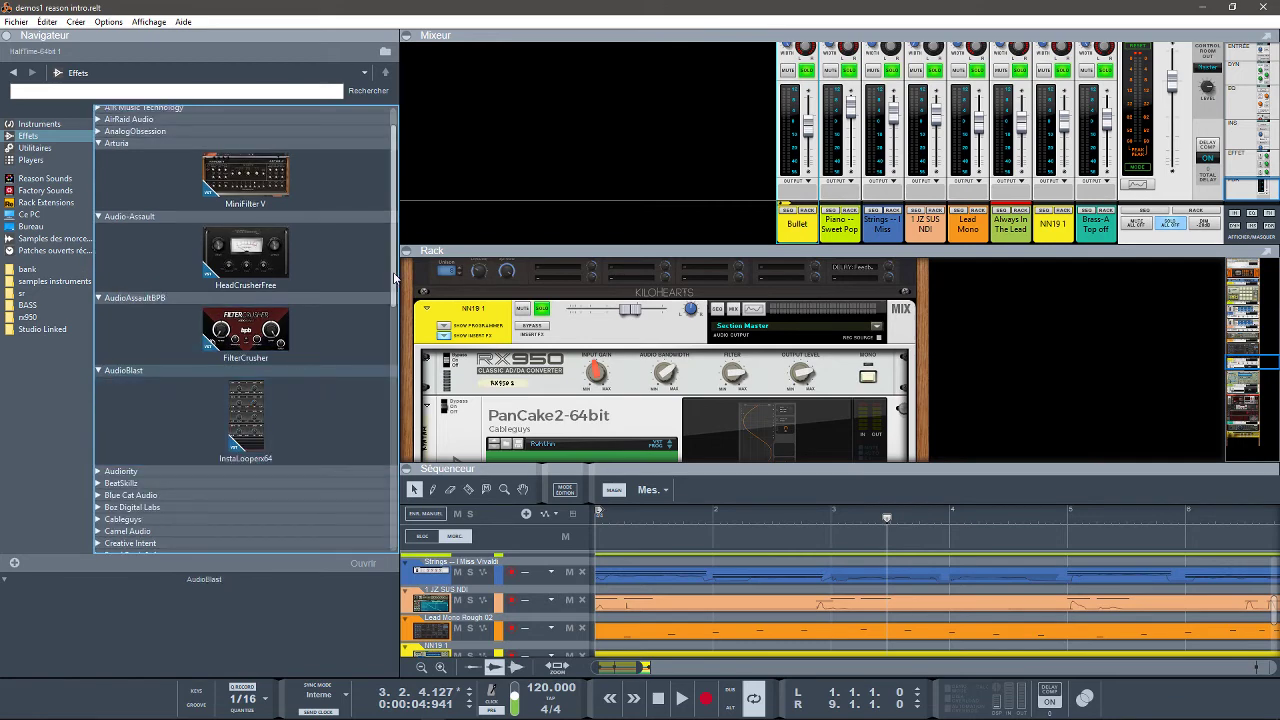
scroll(393, 385, "down", 5)
scroll(394, 400, "down", 2)
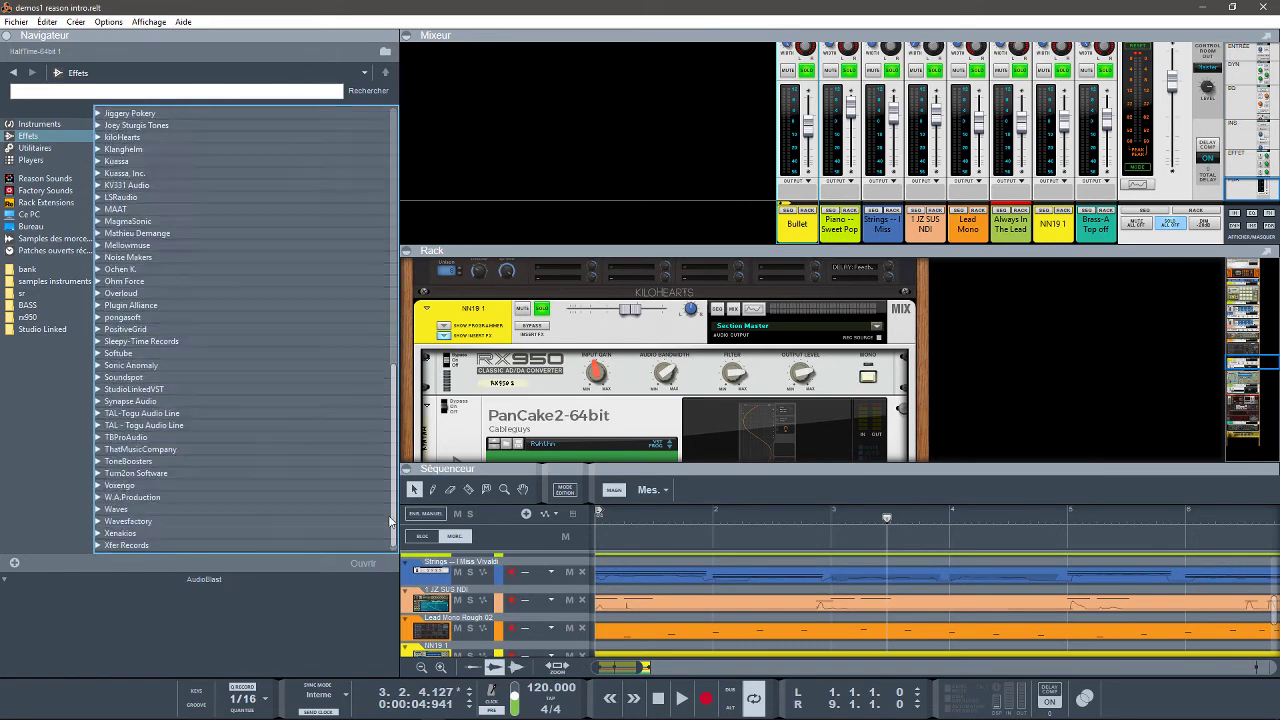
left_click_drag(395, 423, 408, 90)
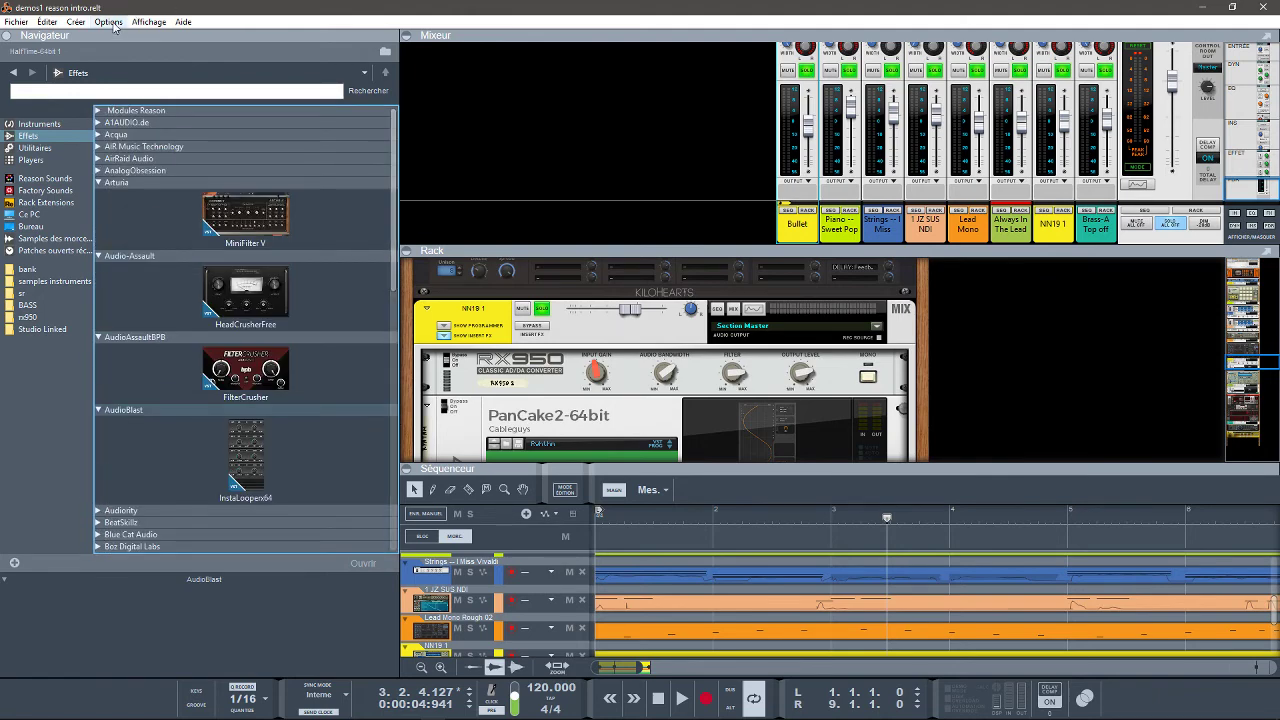
- Open the preferences, look at the VST plug-in folders in the advanced settings, and close the preferences
left_click(47, 22)
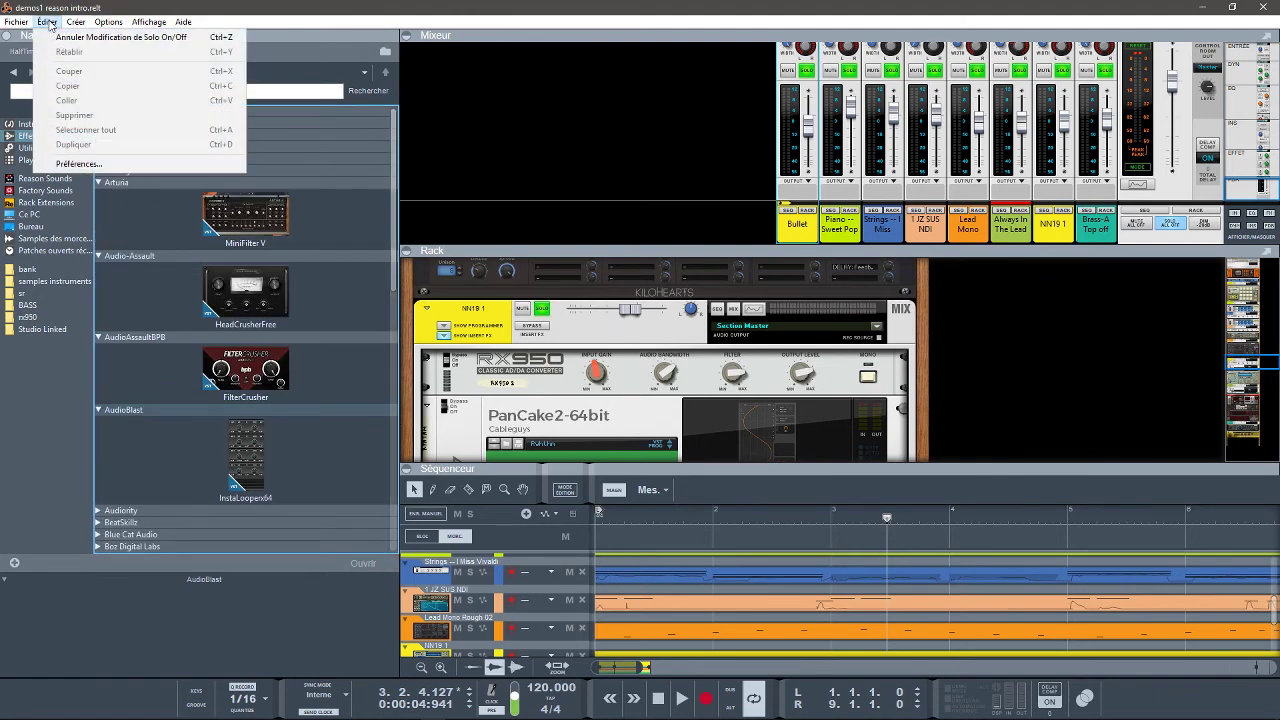
left_click(78, 163)
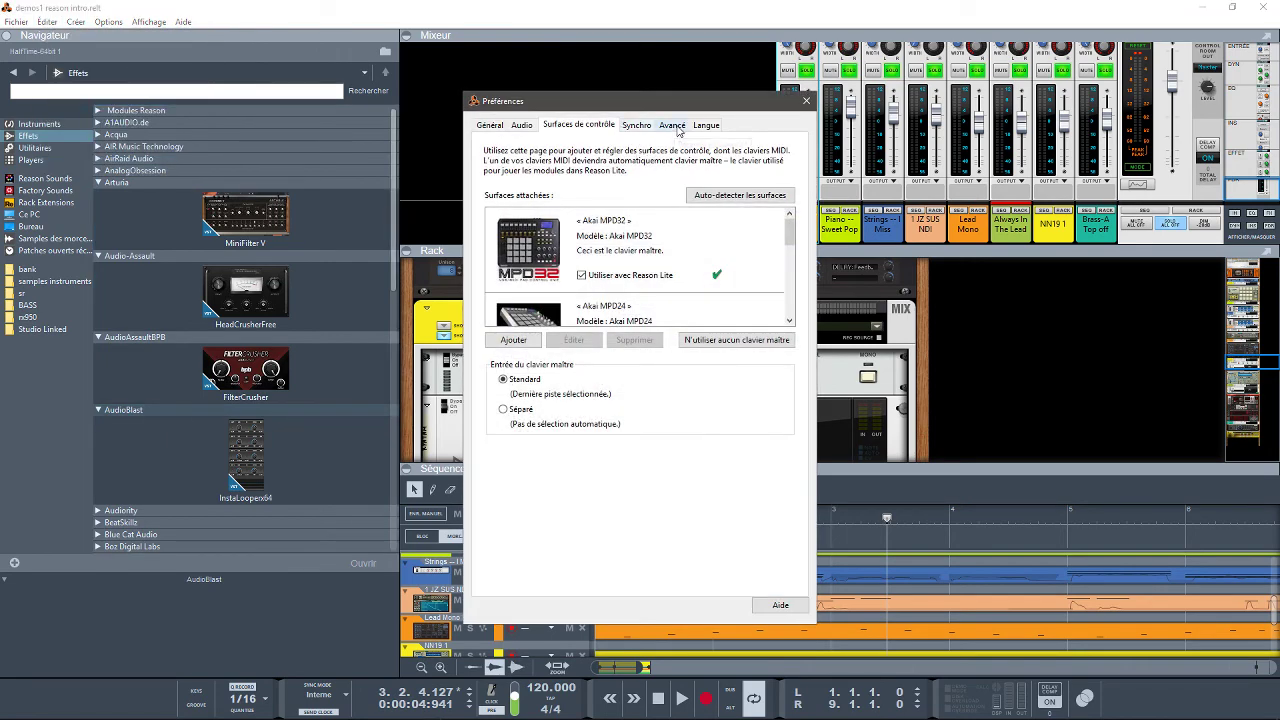
left_click(675, 127)
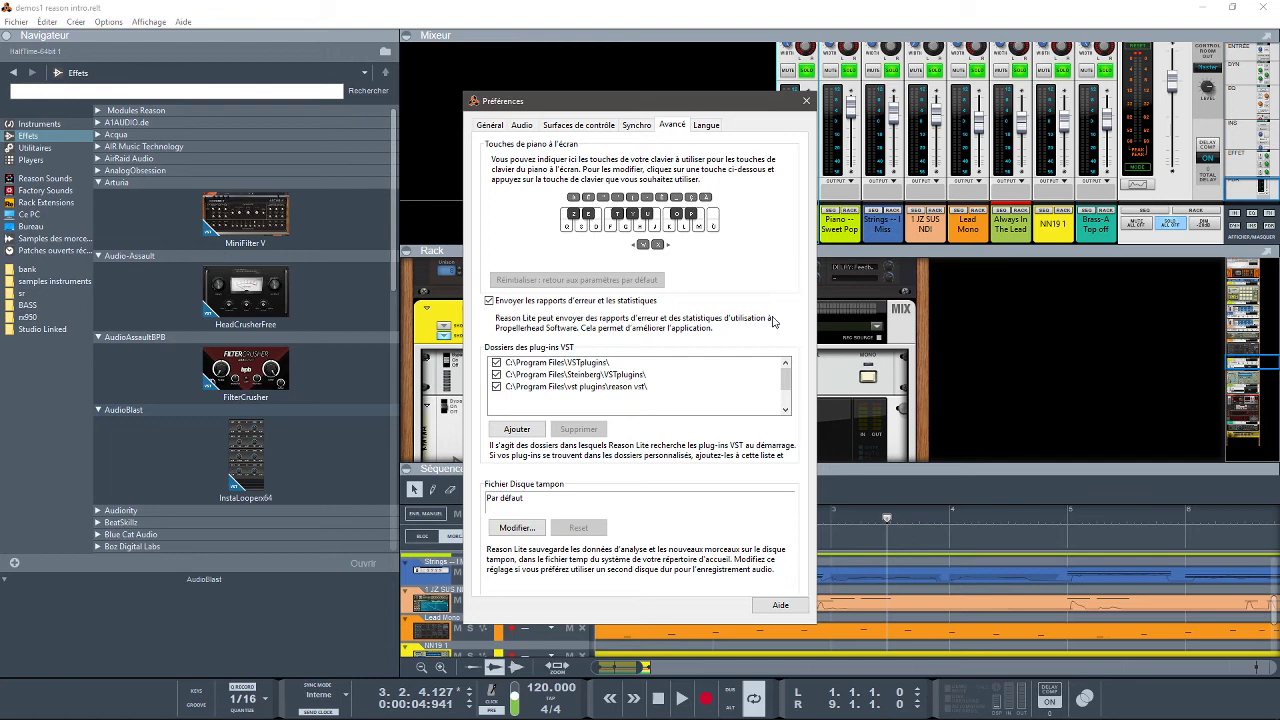
left_click(806, 101)
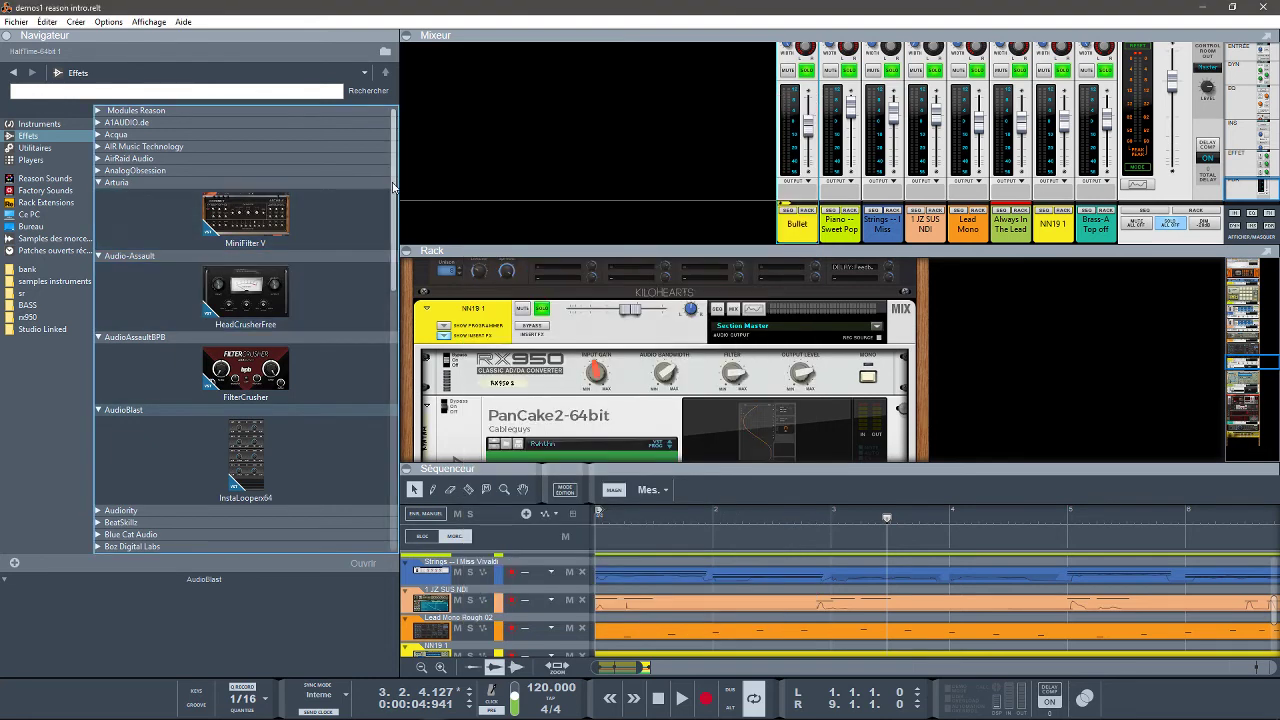
- Expand the BeatSkillz effects folder and insert ThatThing_x64 in the rack just above the RV7000 MkII reverb
left_click_drag(393, 186, 380, 306)
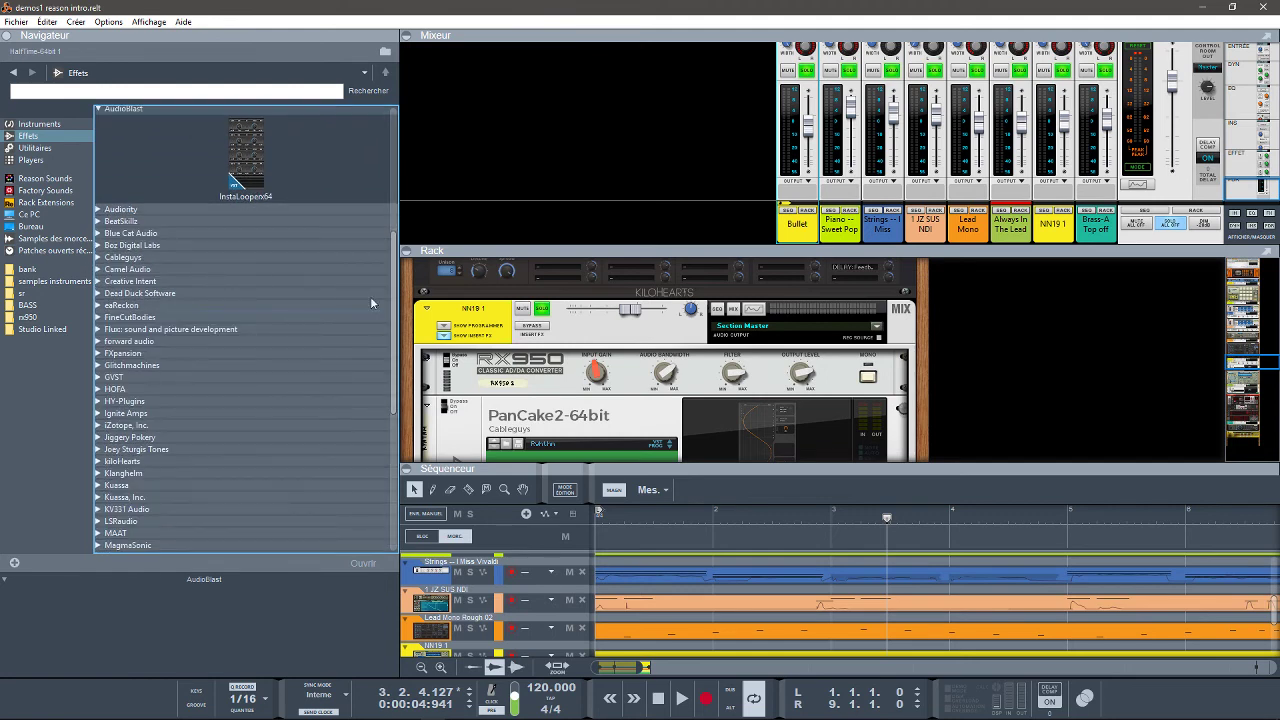
left_click(239, 157)
scroll(767, 342, "down", 2)
scroll(767, 342, "up", 5)
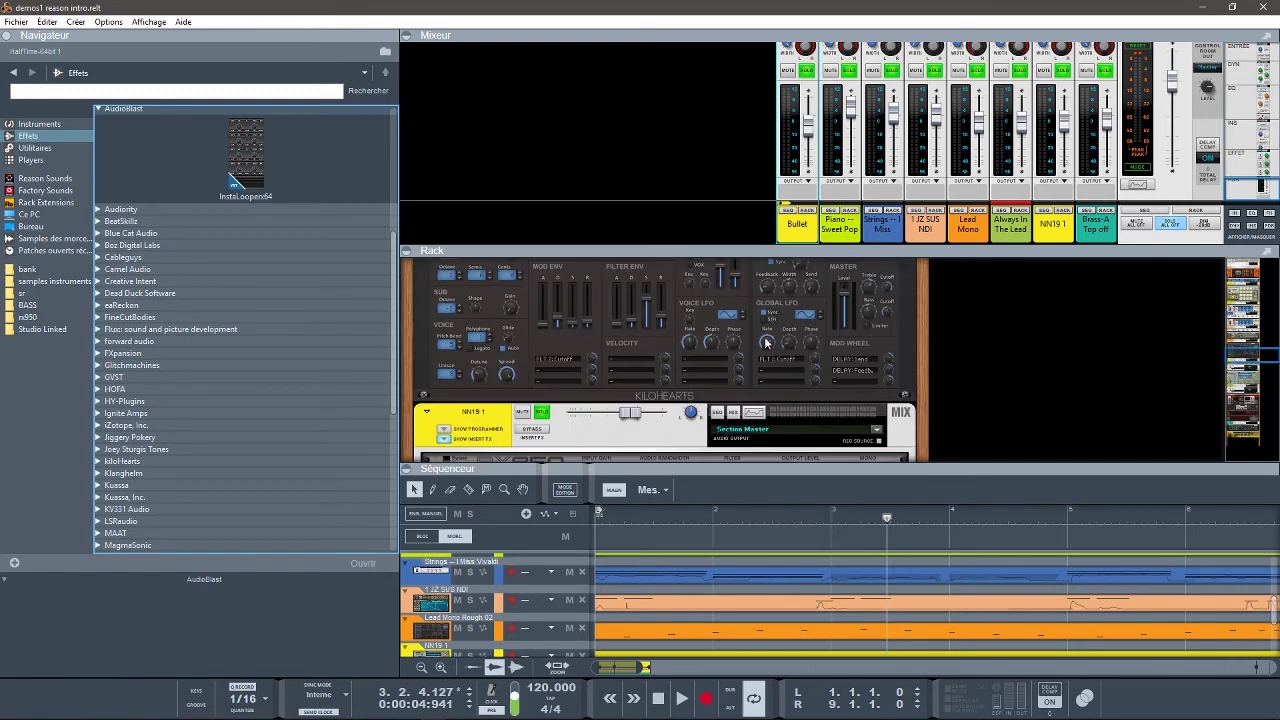
left_click_drag(1249, 357, 1246, 375)
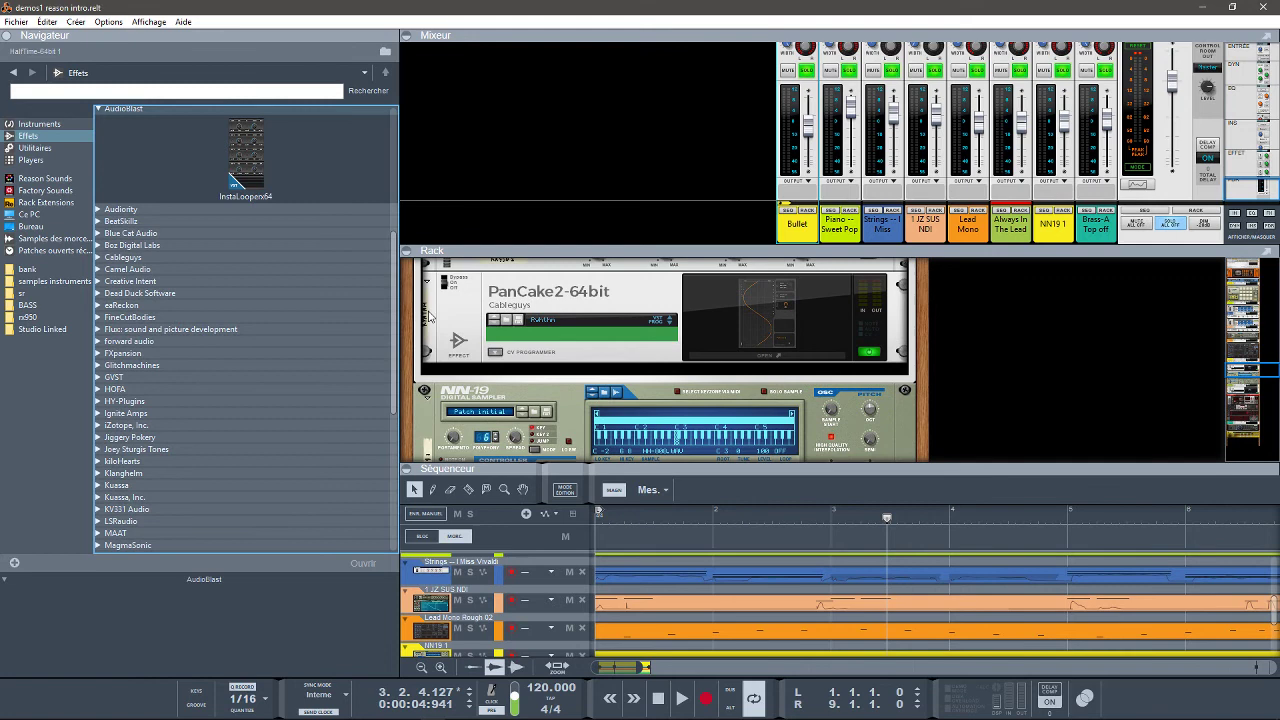
left_click(100, 221)
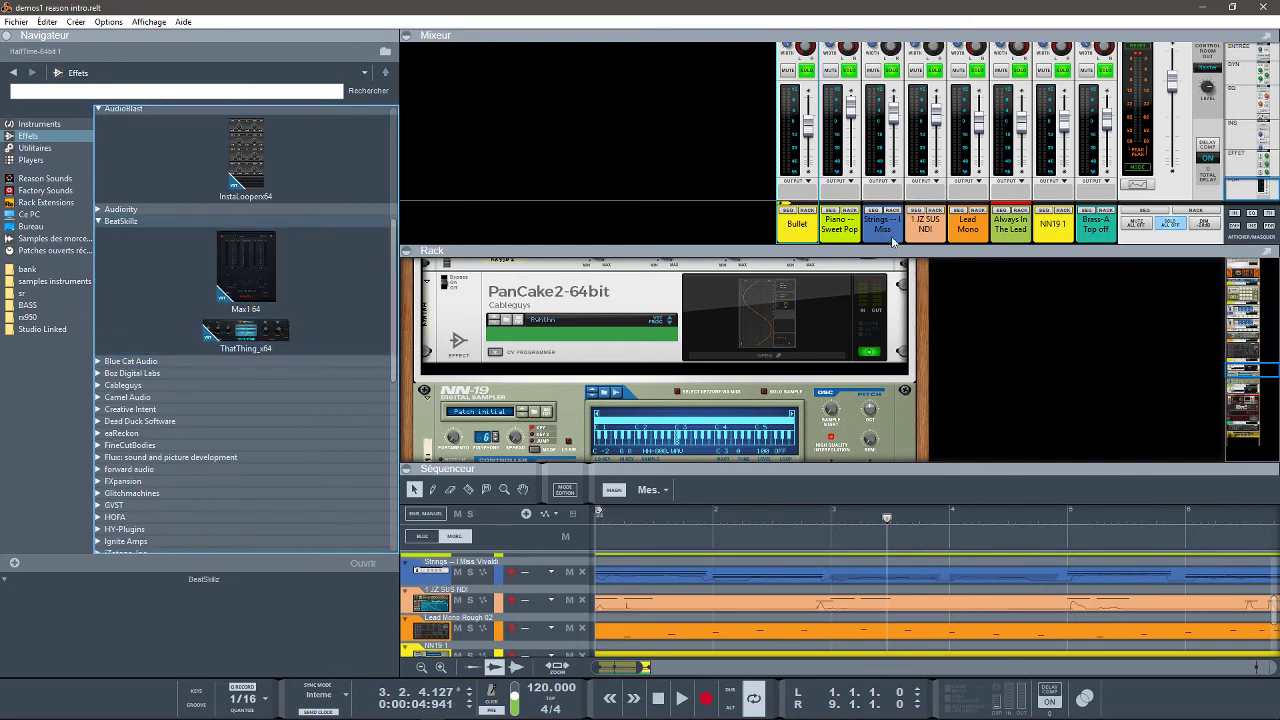
left_click_drag(1237, 371, 1236, 287)
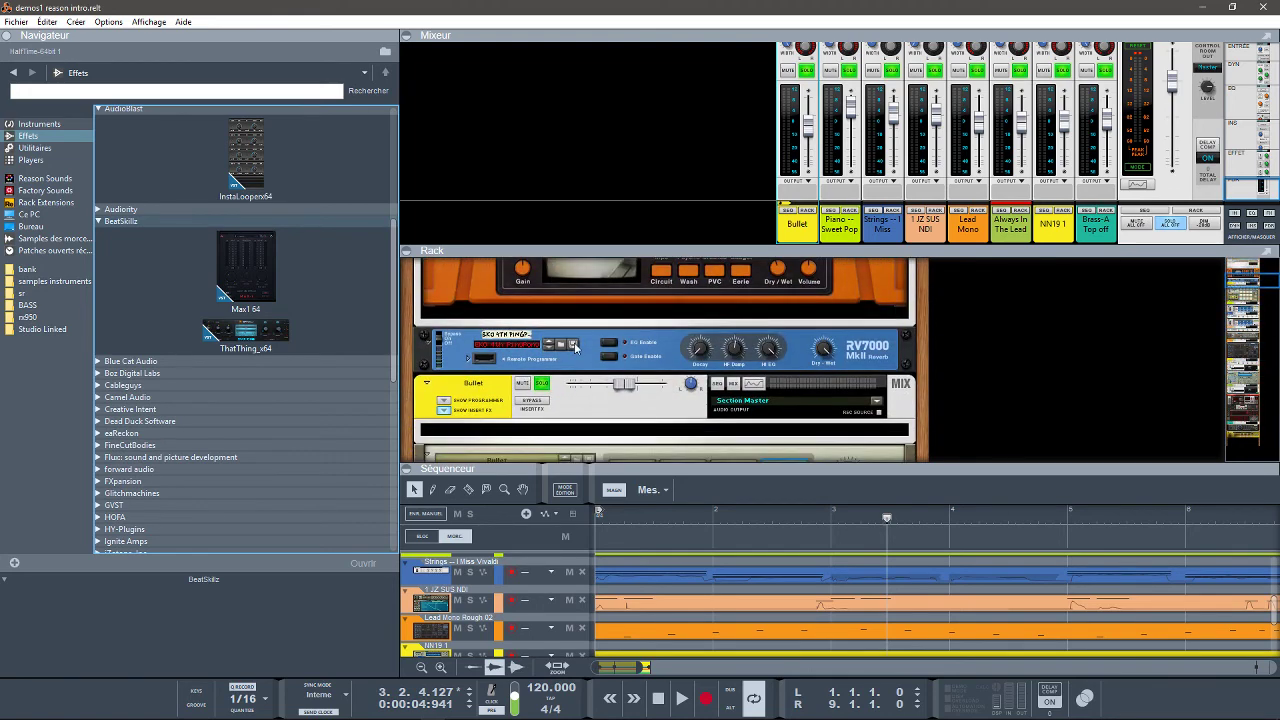
left_click_drag(246, 331, 670, 313)
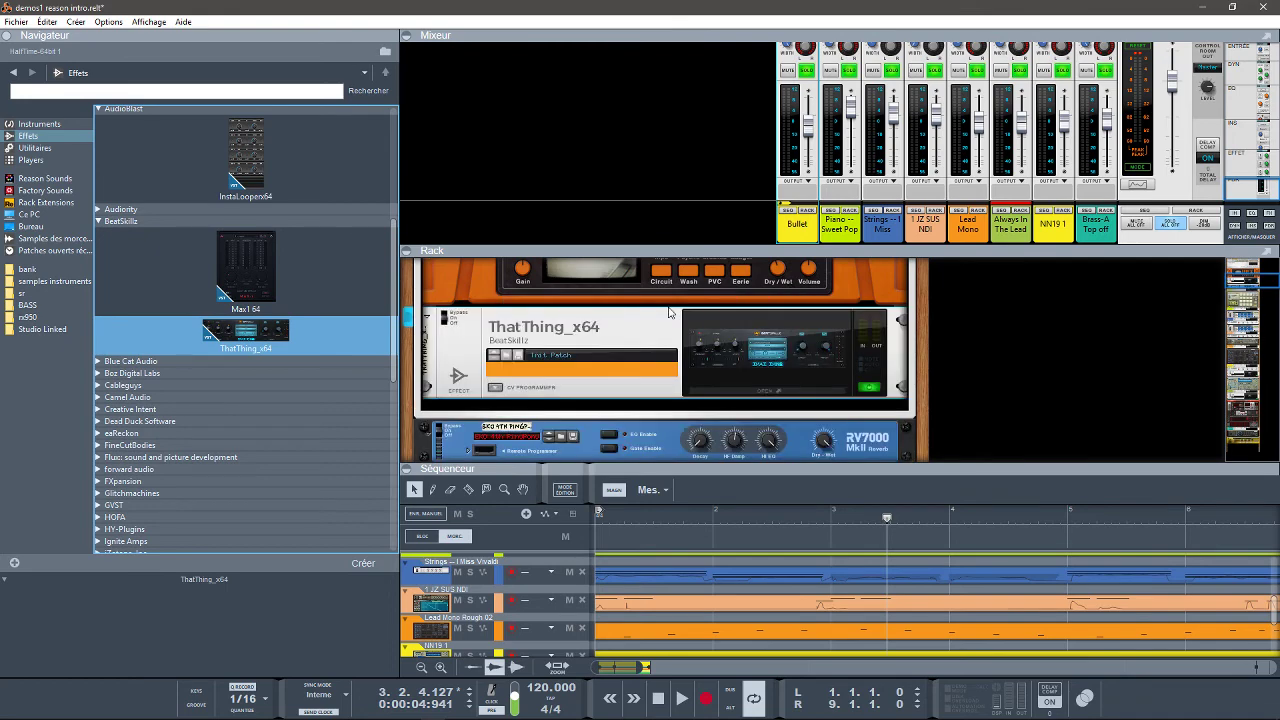
- Open the ThatThing_x64 plug-in window, move it over the rack to examine its controls, and close it
left_click(762, 393)
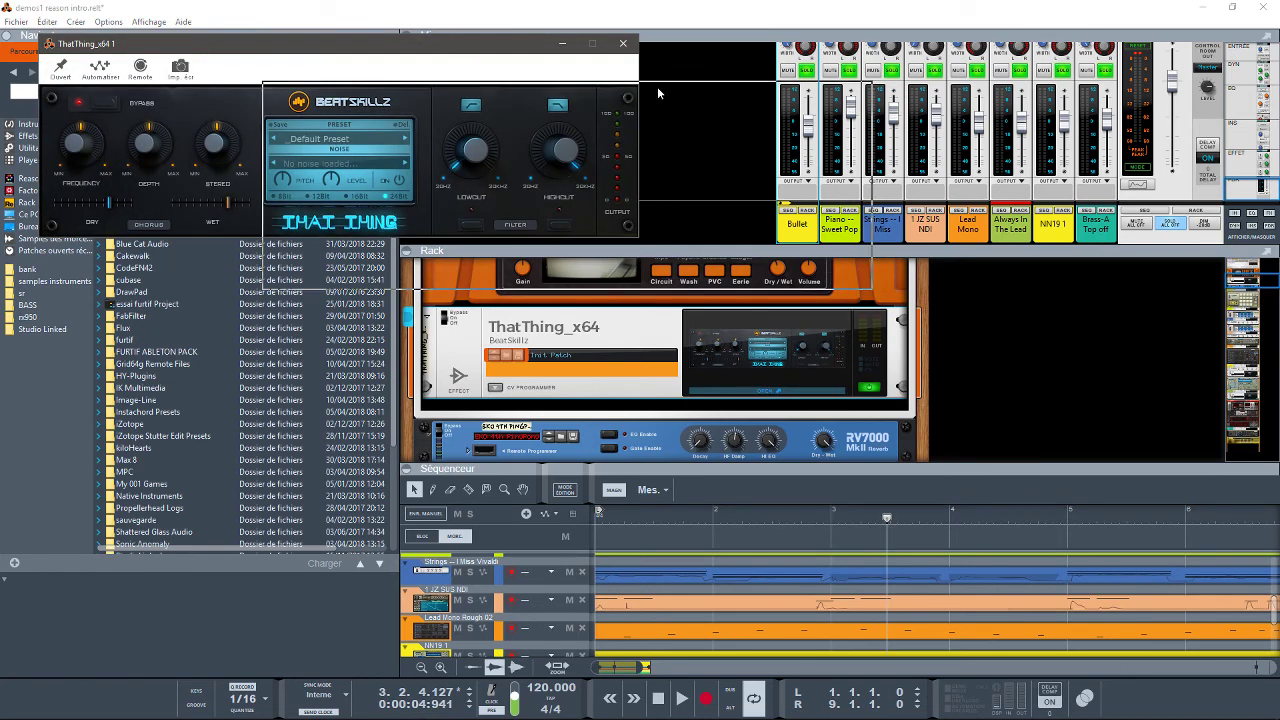
left_click_drag(174, 50, 662, 197)
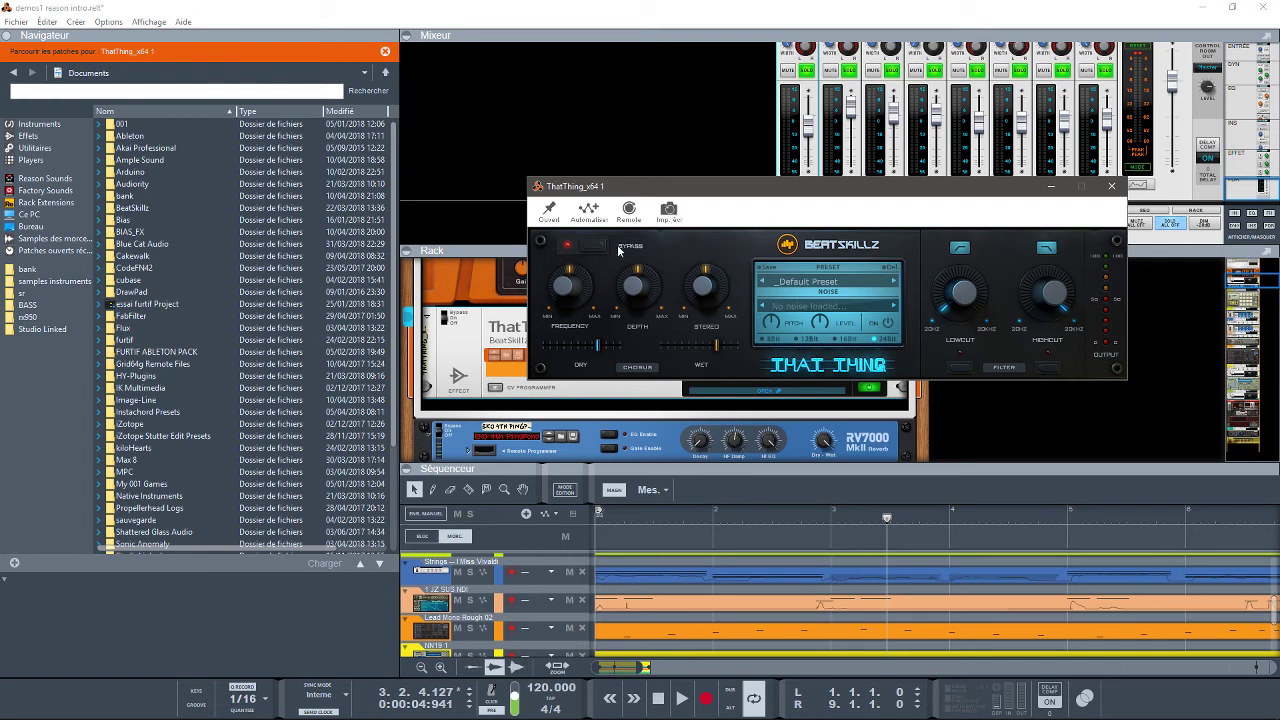
left_click(1120, 192)
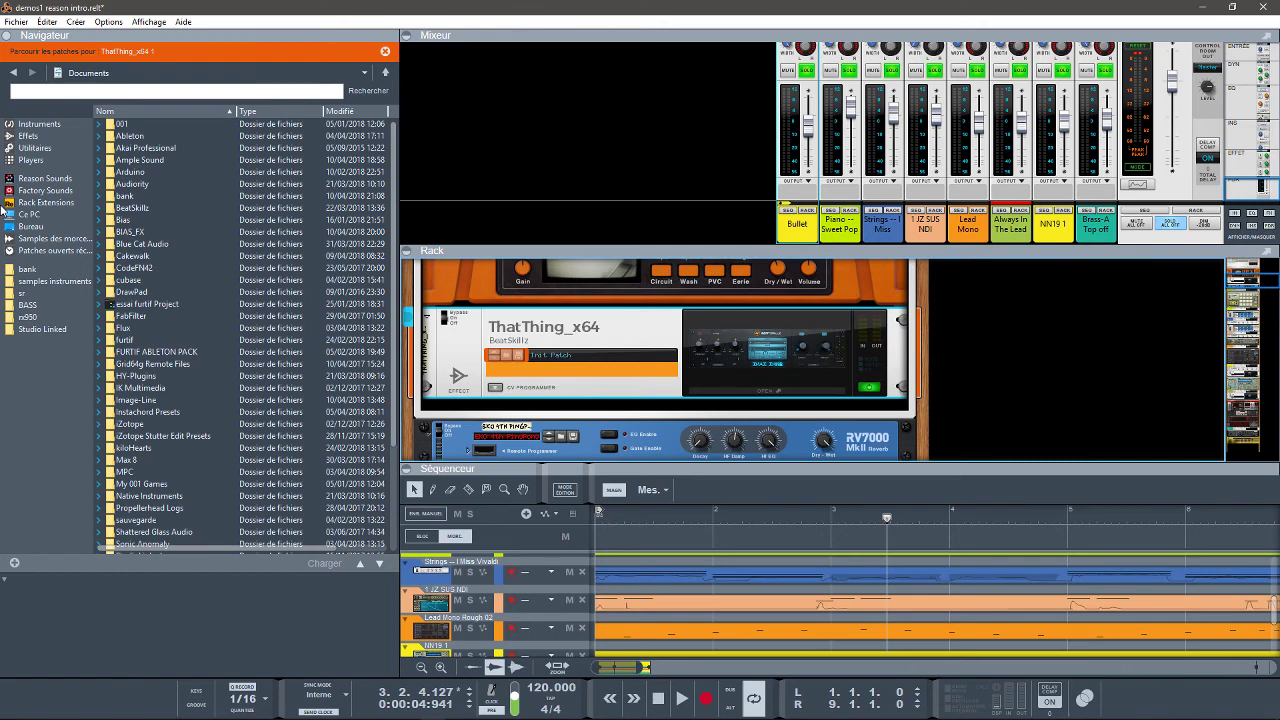
- Return the browser to the effects category and locate ThatThing_x64 in the BeatSkillz folder
key("Down")
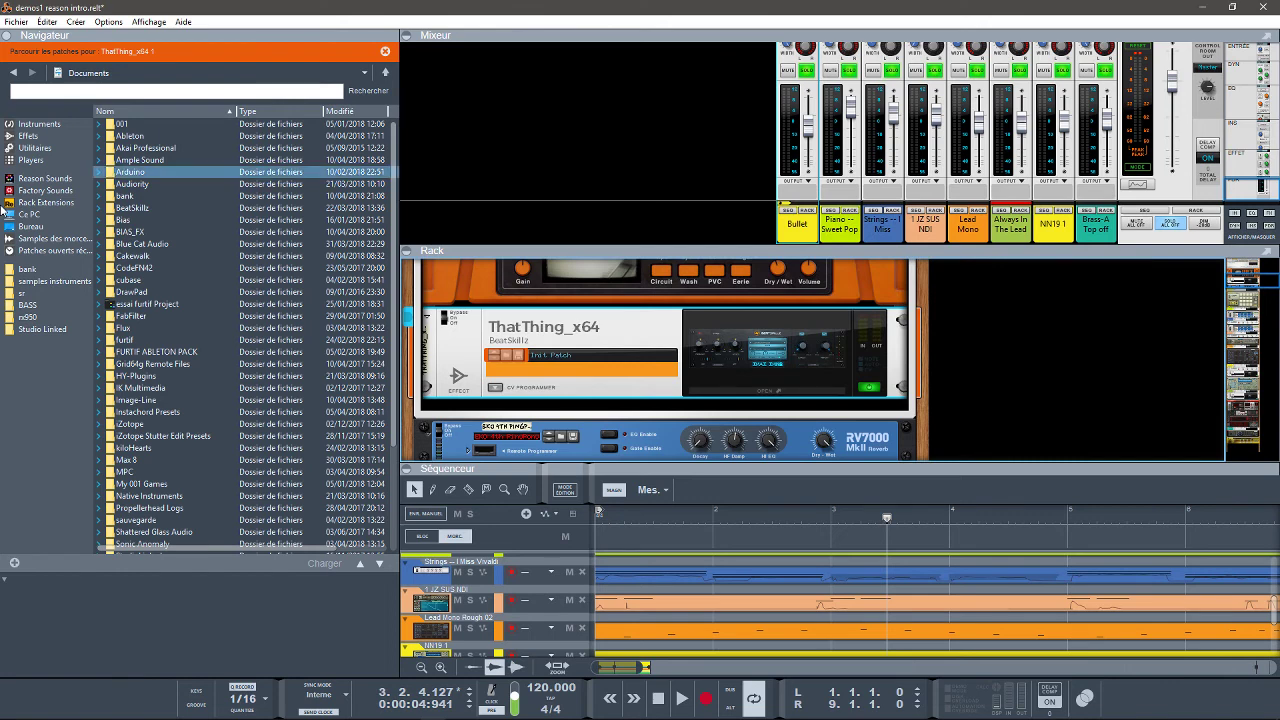
left_click(28, 135)
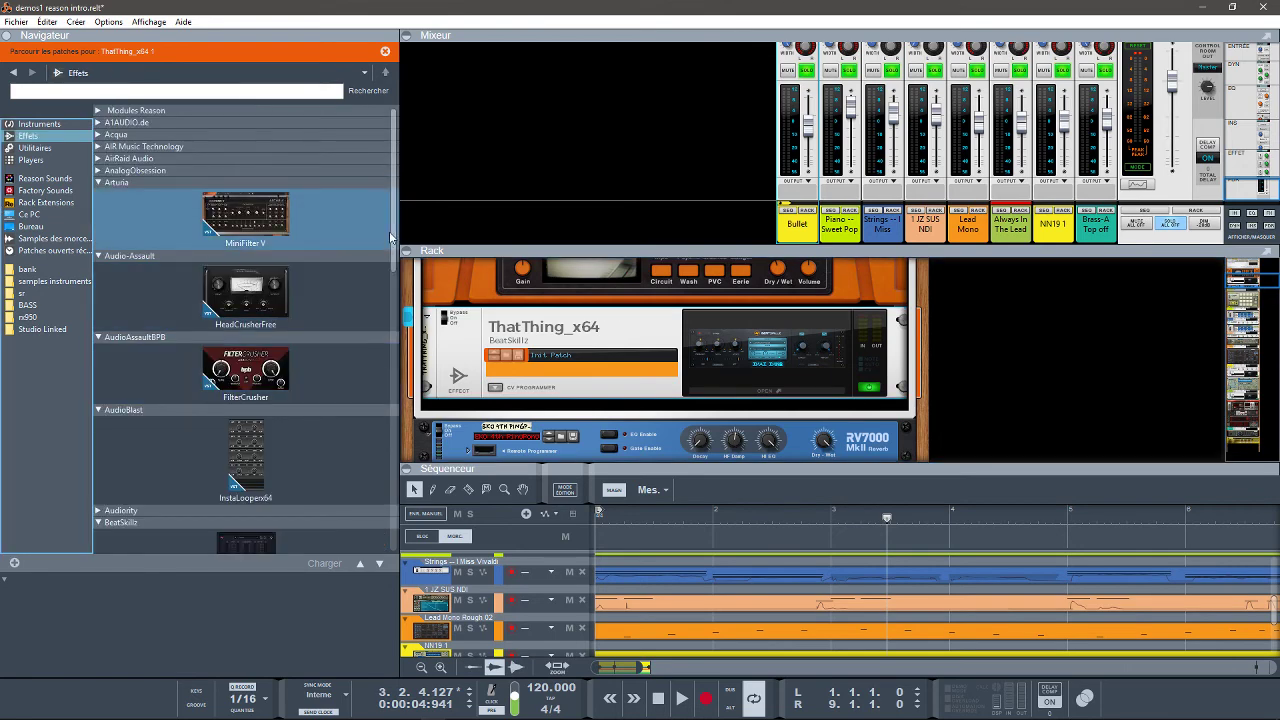
scroll(250, 330, "down", 6)
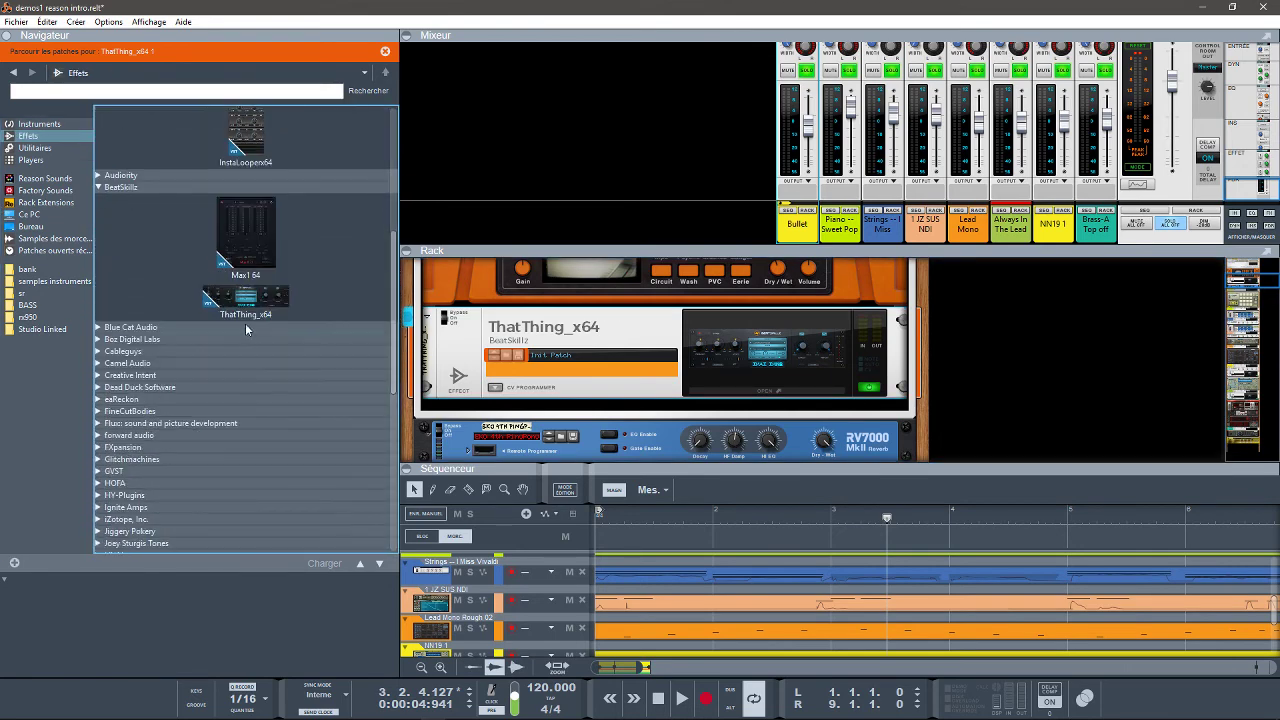
left_click(248, 298)
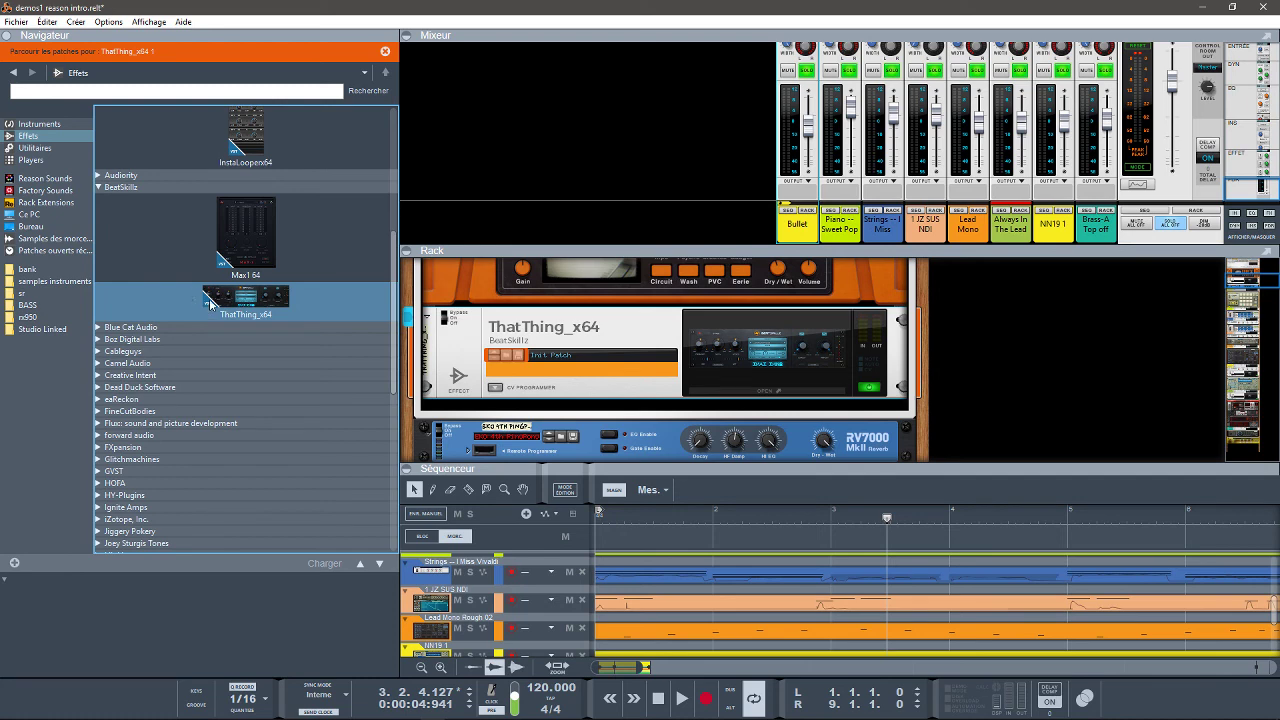
- Reopen the ThatThing_x64 plug-in window, close it, and delete the module from the rack
left_click(718, 395)
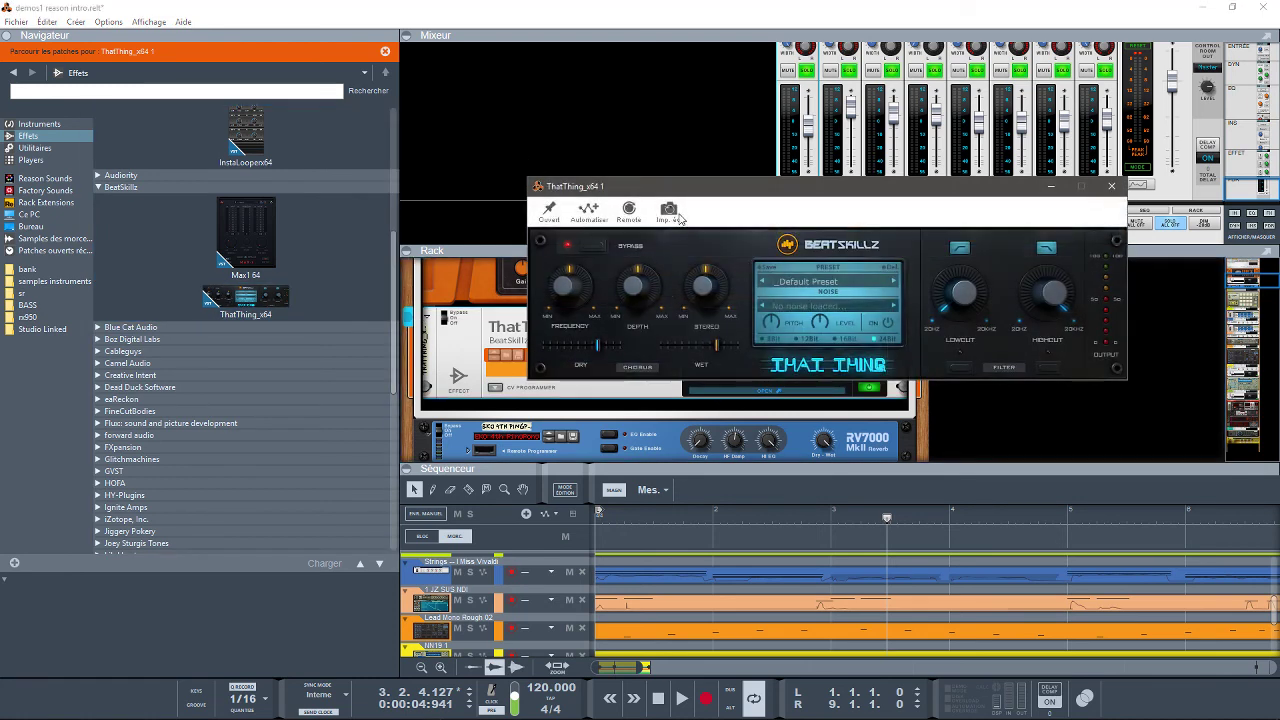
left_click(1111, 186)
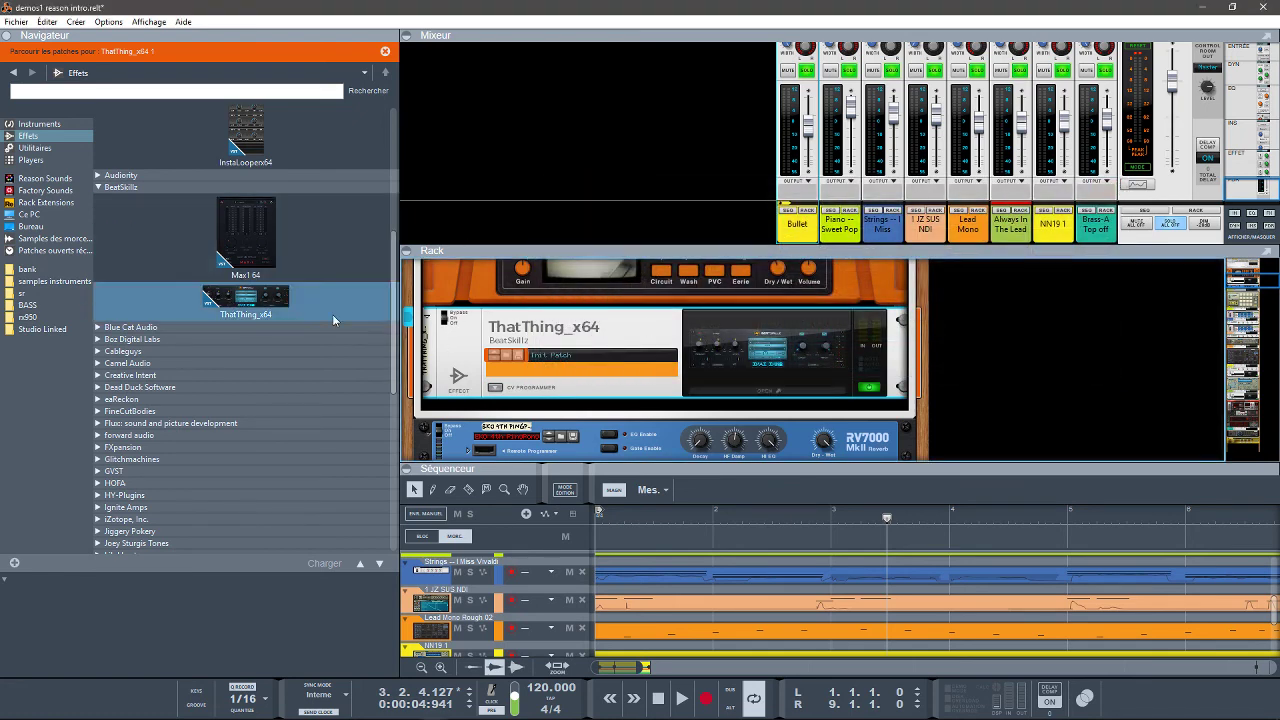
key("Delete")
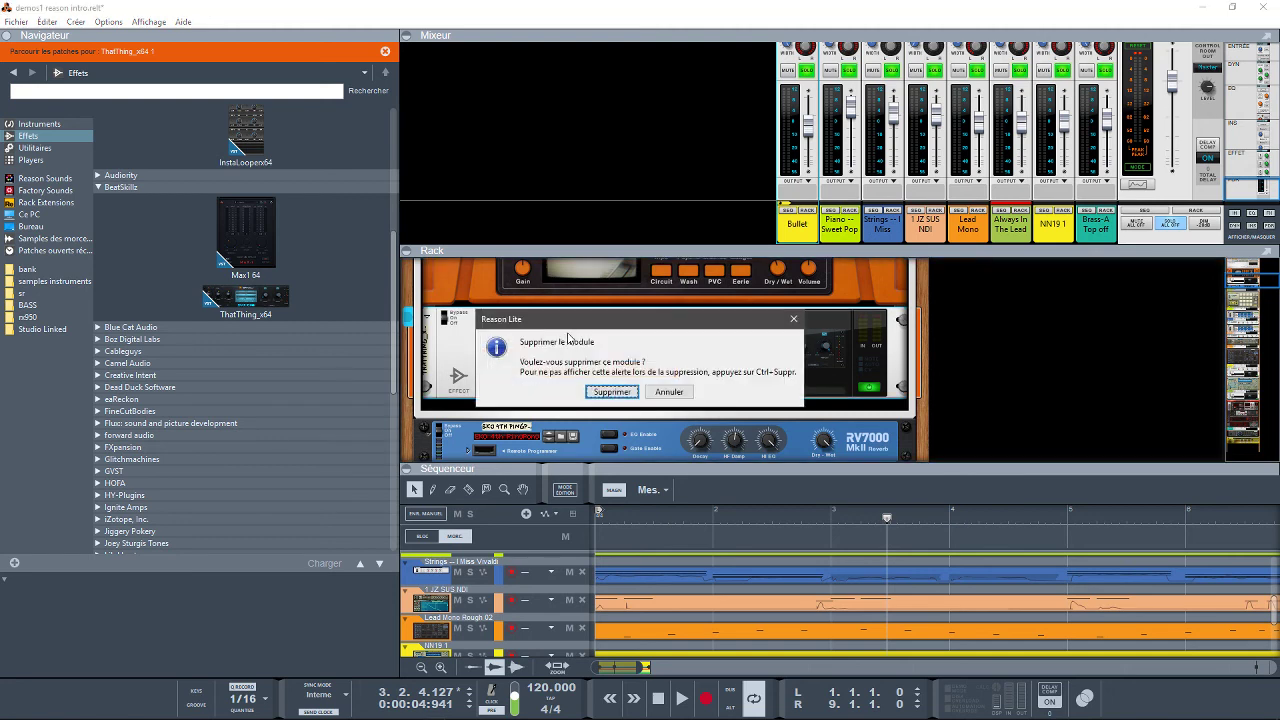
key("Return")
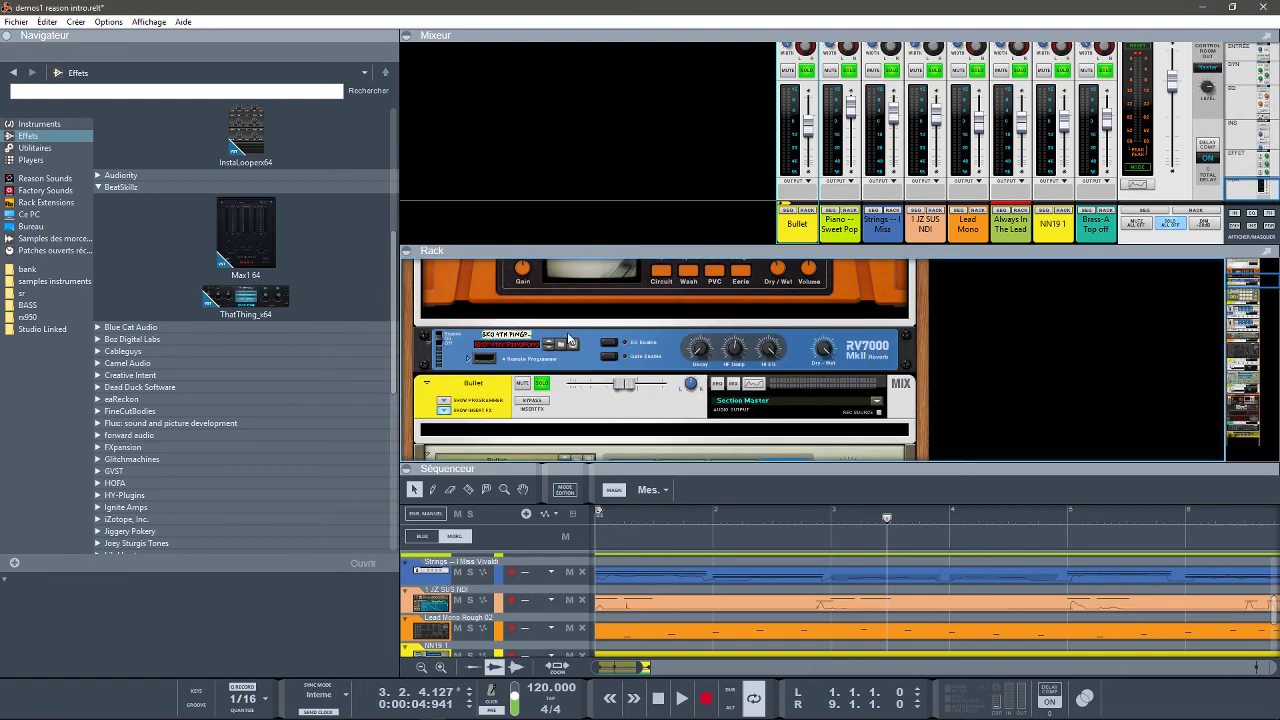
- Fold the rack and the browser away and play the song from the beginning
left_click(406, 254)
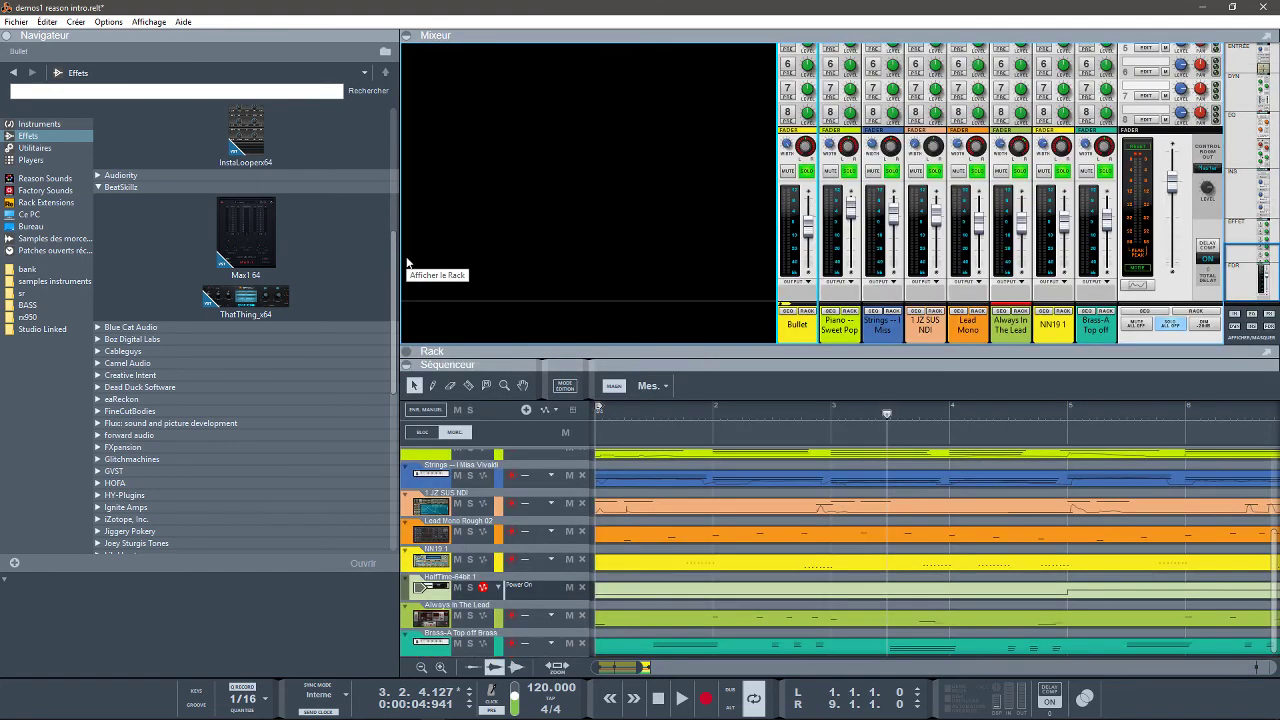
left_click(7, 35)
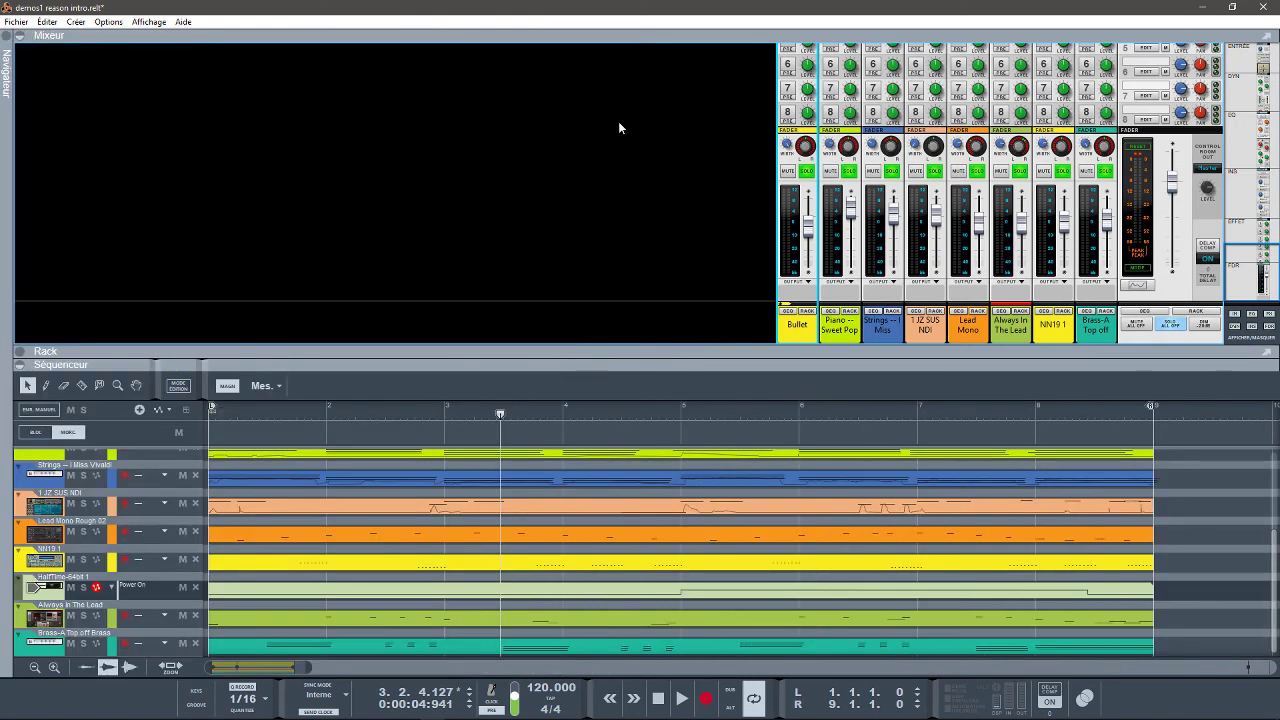
key("Home")
key("space")
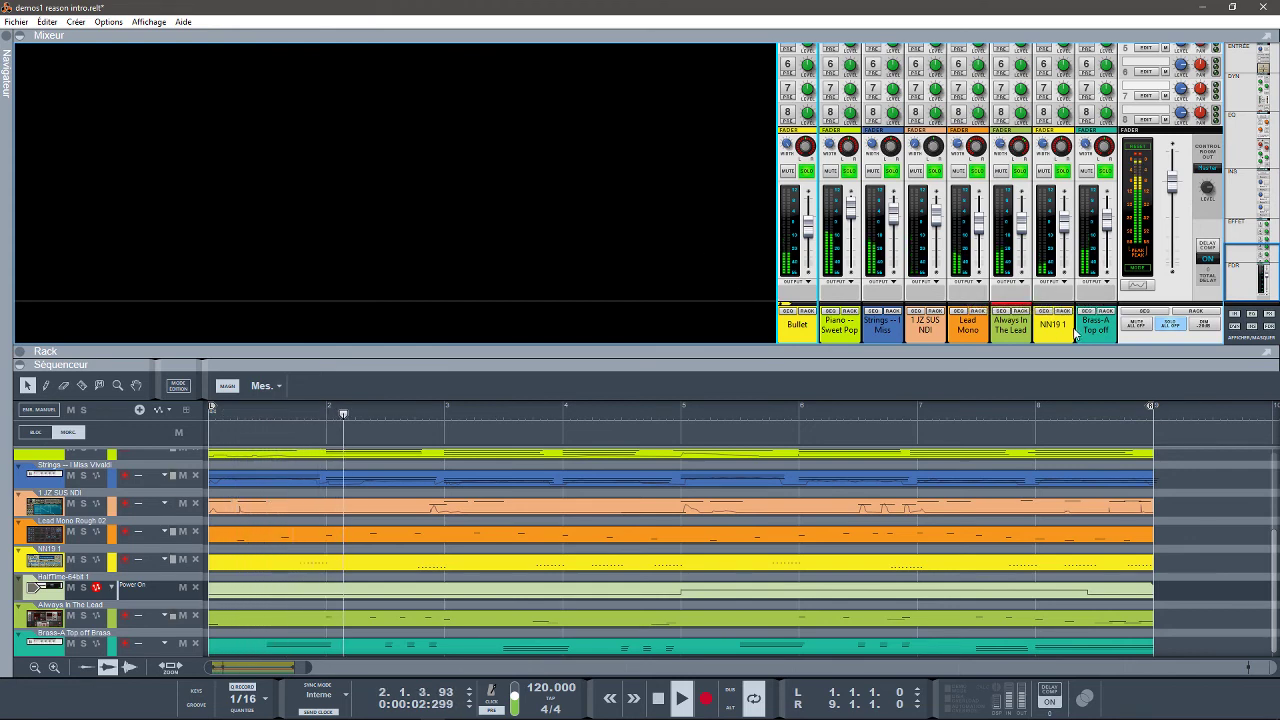
- Stop playback, return the song position to the start, and play the song again
key("space")
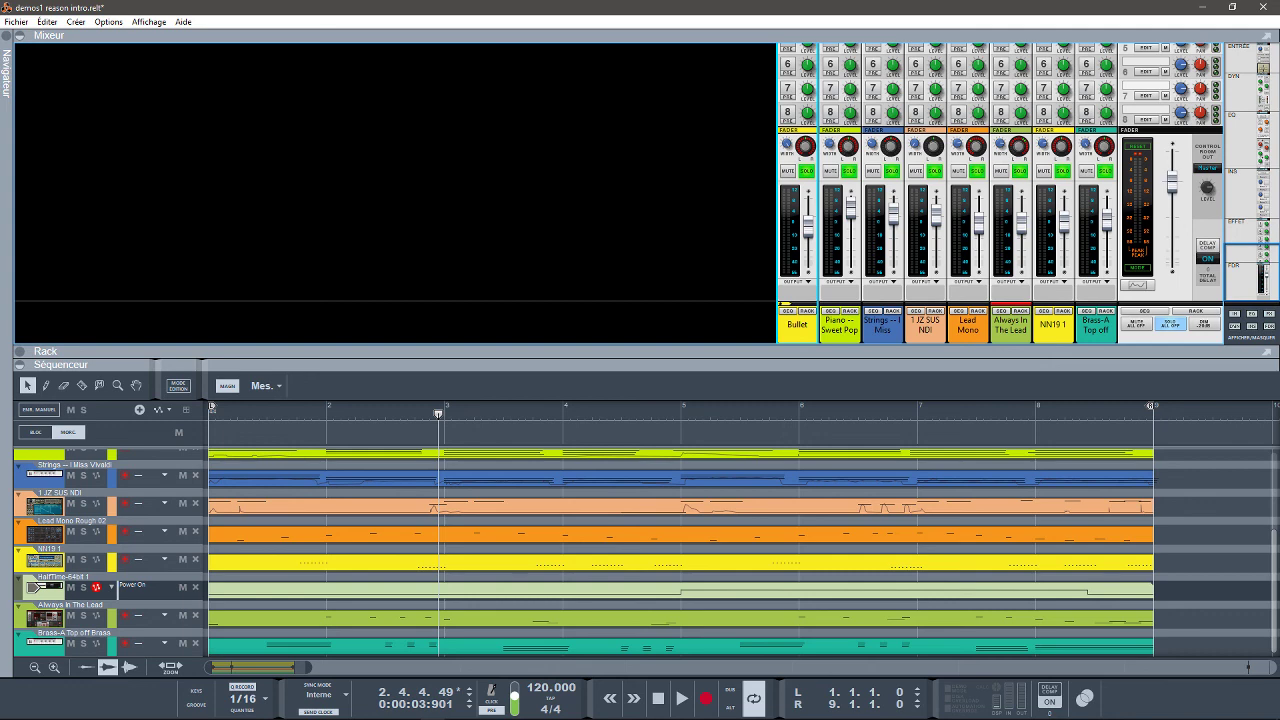
key("Home")
key("space")
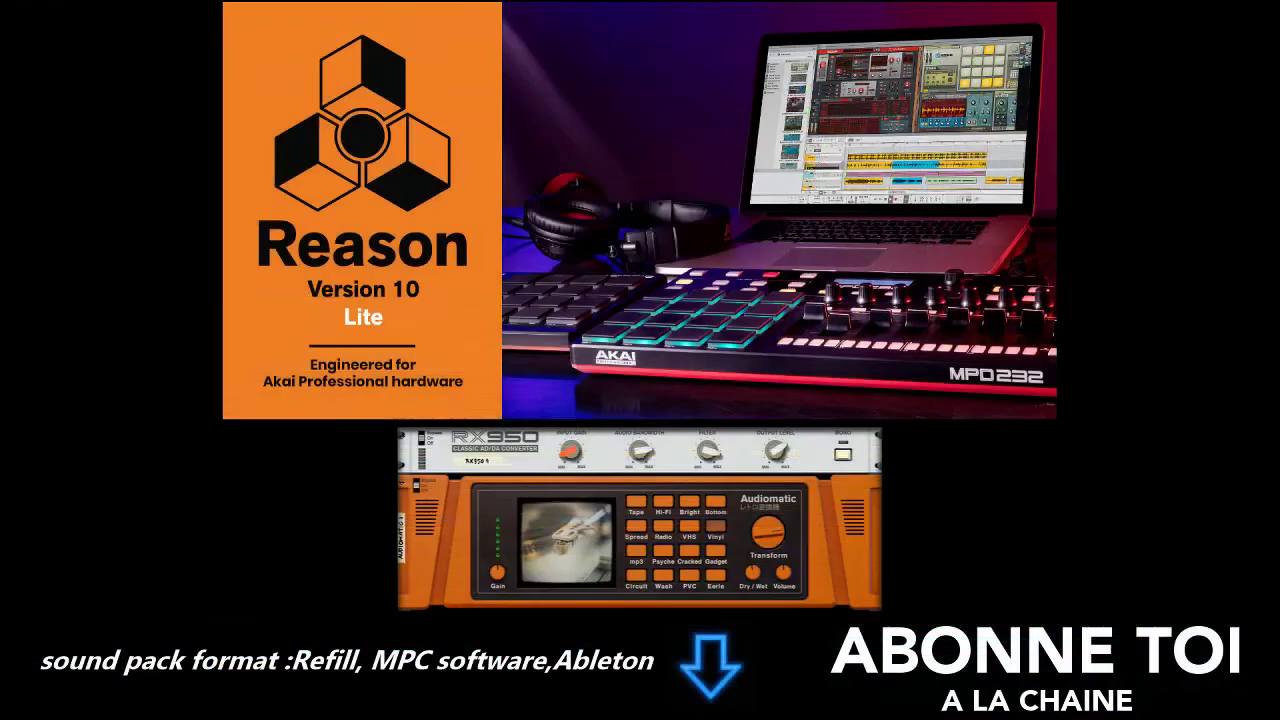